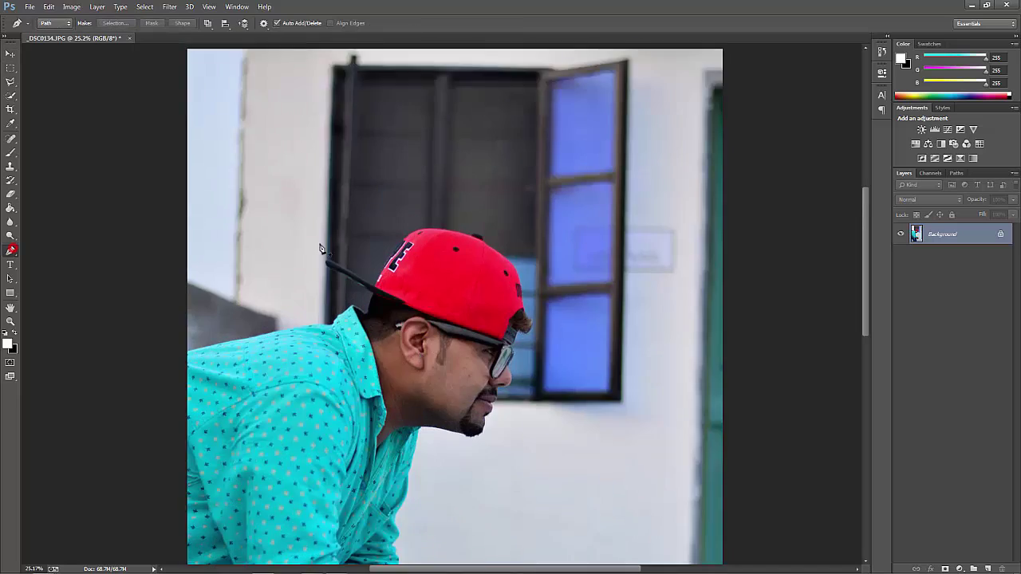
Place Pen anchors along the teal shirt's shoulder edge
scroll(188, 333, "up", 5)
left_click(389, 280)
left_click(432, 275)
left_click_drag(478, 270, 374, 319)
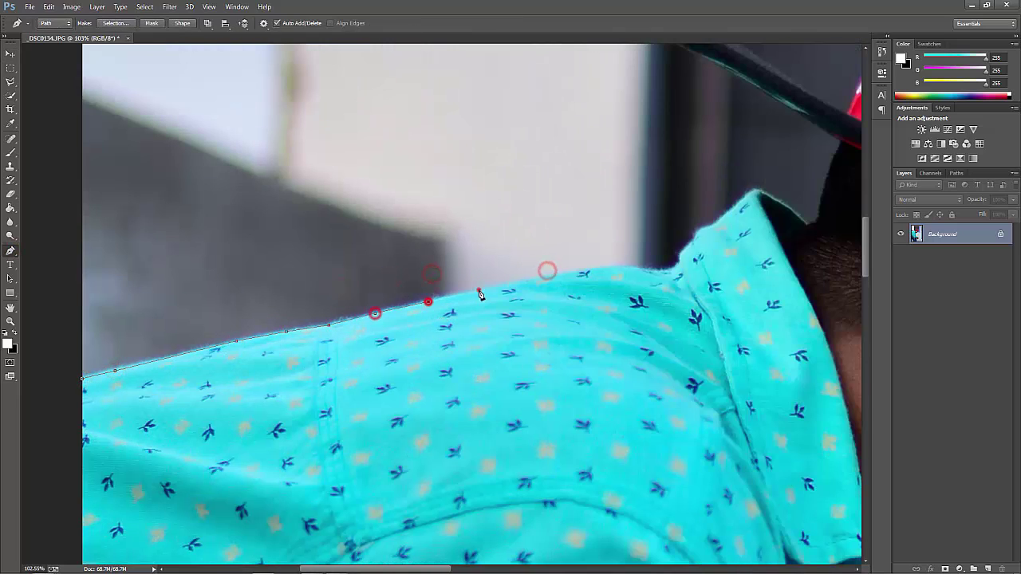
left_click(637, 269)
Continue the path up the collar edge to its top corner
scroll(638, 271, "up", 3)
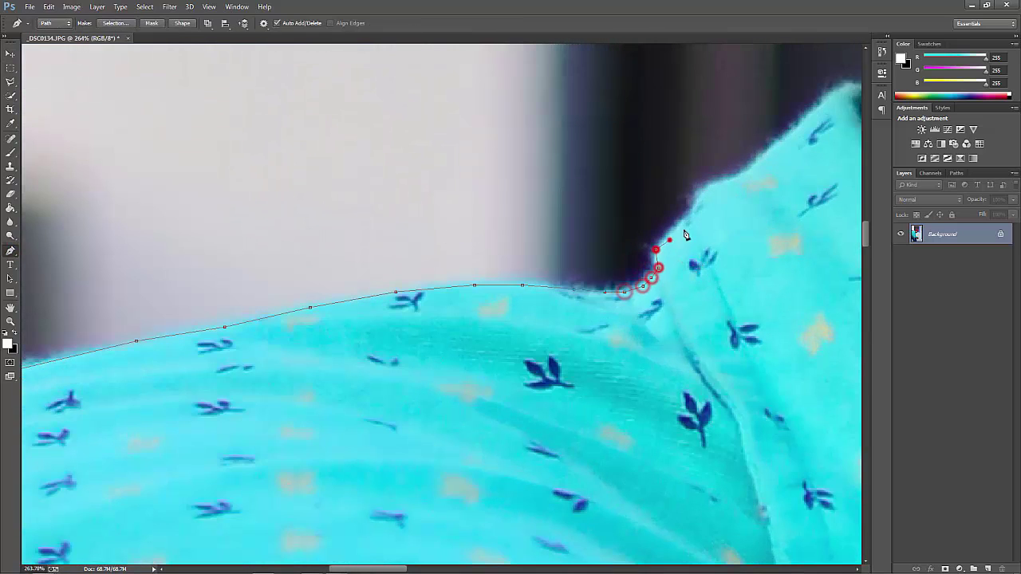
left_click(703, 193)
left_click(729, 182)
left_click(756, 178)
left_click_drag(807, 124, 644, 316)
left_click(603, 347)
left_click(622, 333)
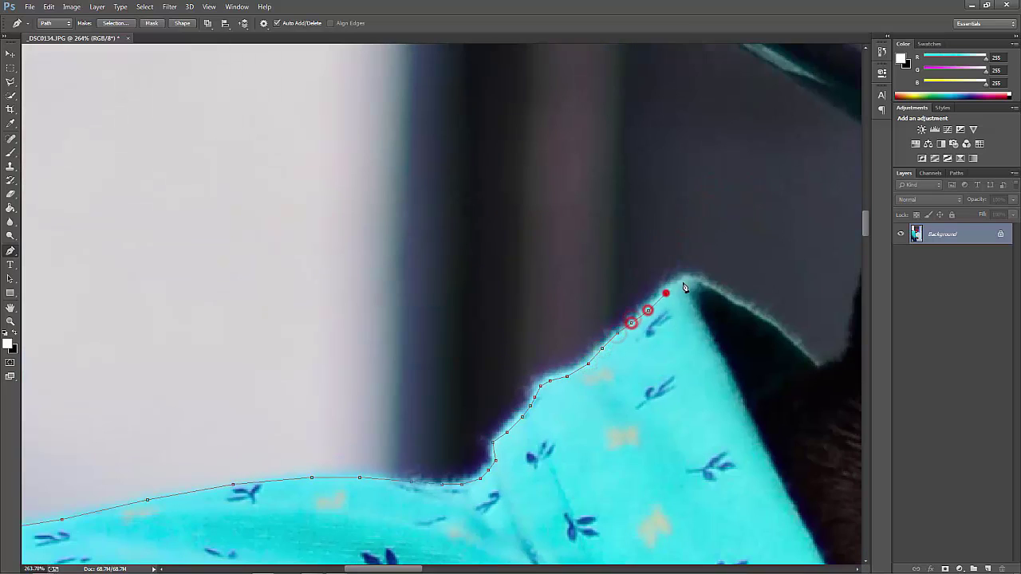
scroll(684, 287, "up", 2)
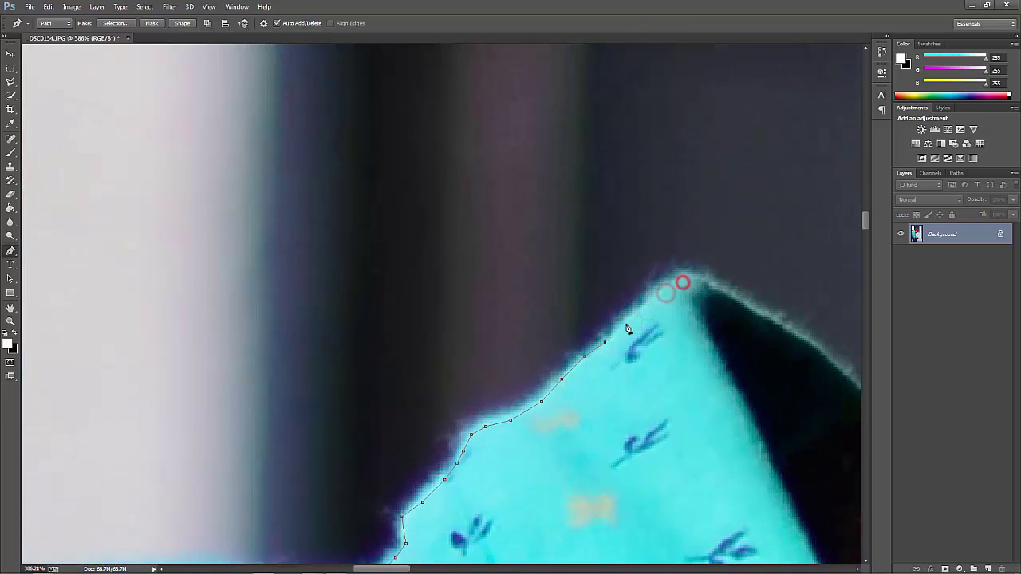
left_click(728, 297)
Extend the path up the dark edge behind the collar
scroll(728, 297, "up", 1)
left_click_drag(726, 310, 519, 305)
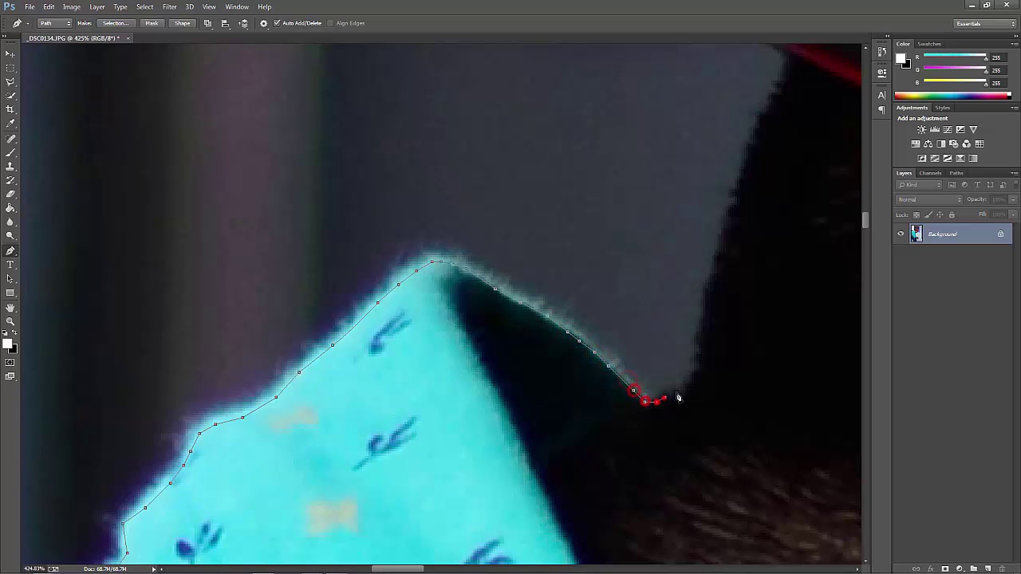
left_click_drag(678, 397, 630, 374)
left_click(645, 319)
left_click(654, 287)
left_click(665, 250)
Curve the path around the rounded tip of the dark glasses arm
mouse_move(717, 79)
left_mouse_down()
mouse_move(678, 264)
mouse_move(709, 353)
left_mouse_up()
scroll(681, 236, "up", 1)
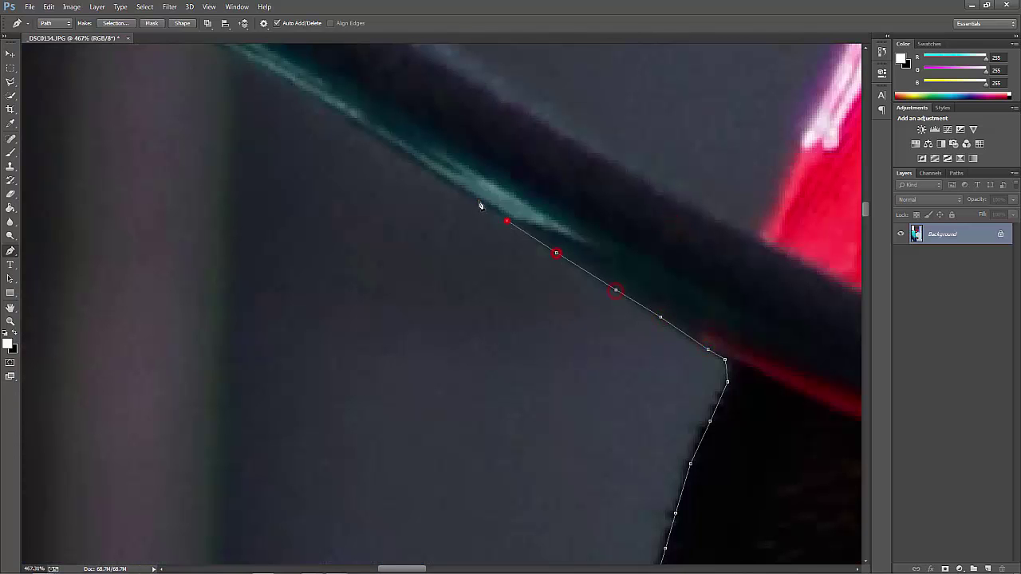
left_click_drag(480, 206, 518, 405)
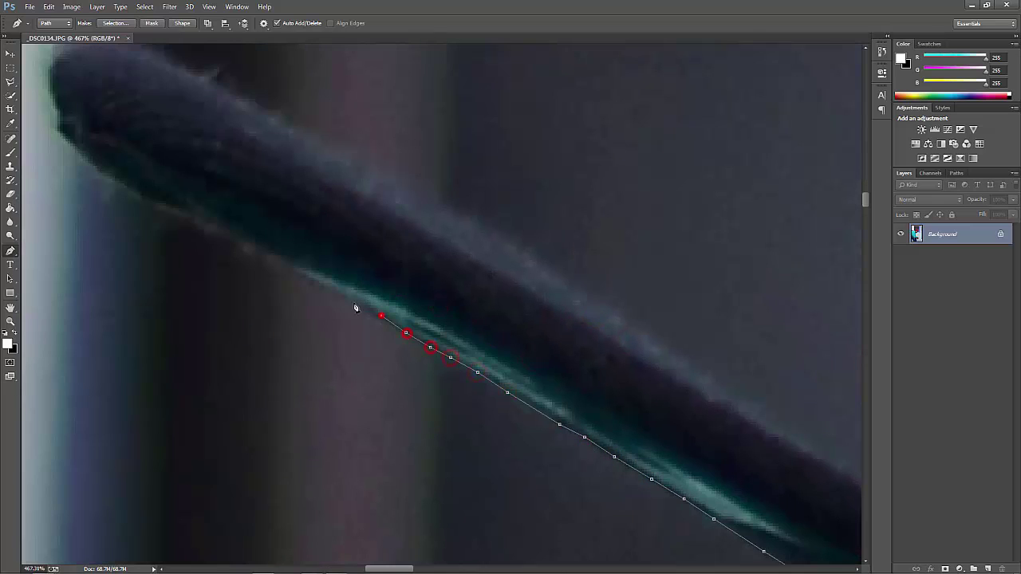
left_click_drag(177, 219, 204, 341)
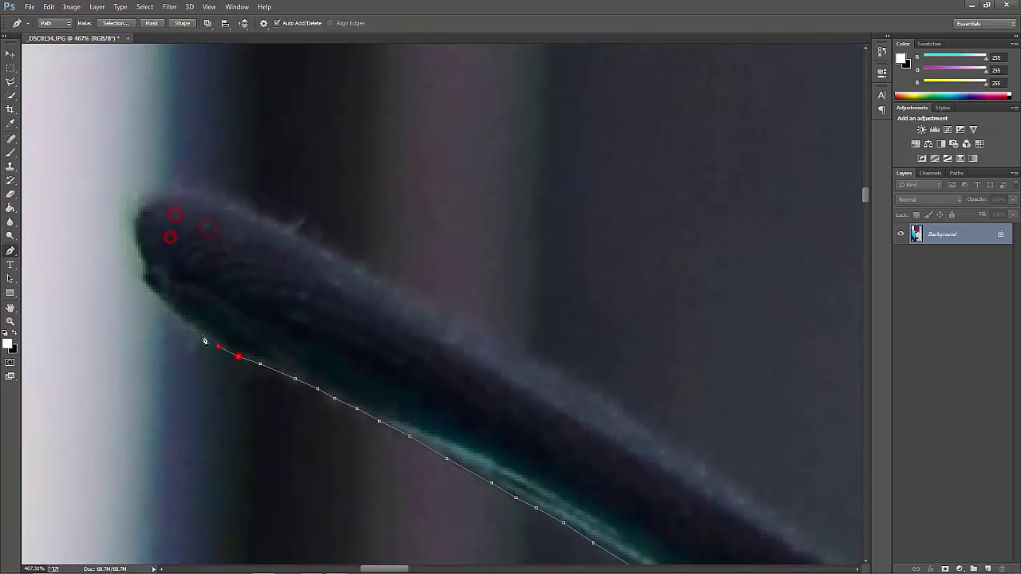
left_click(149, 276)
scroll(141, 276, "up", 1)
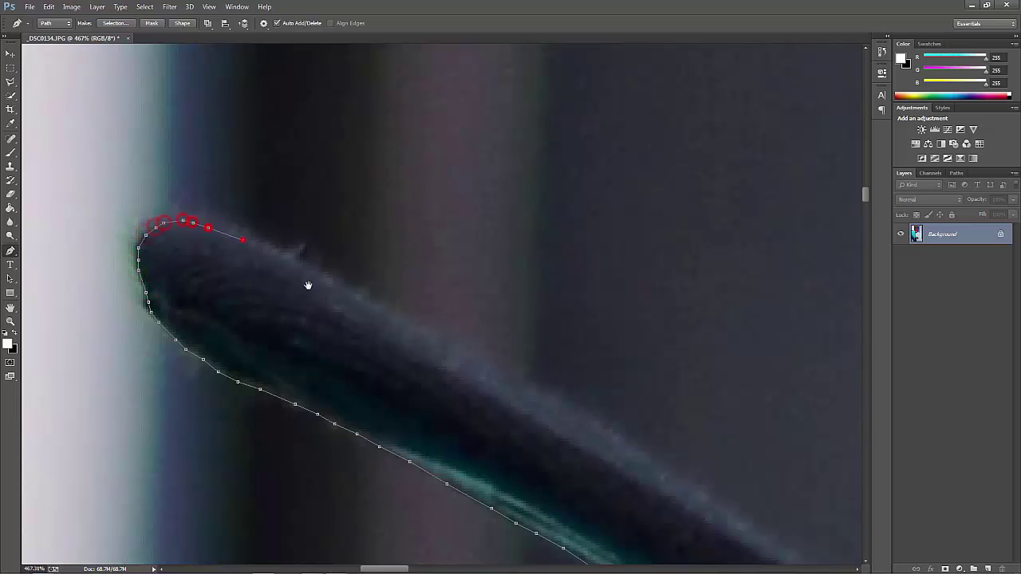
left_click_drag(308, 285, 201, 287)
left_click_drag(209, 274, 246, 292)
scroll(412, 386, "down", 1)
Follow the red cap's top edge and add anchors along it
left_click_drag(424, 487, 206, 370)
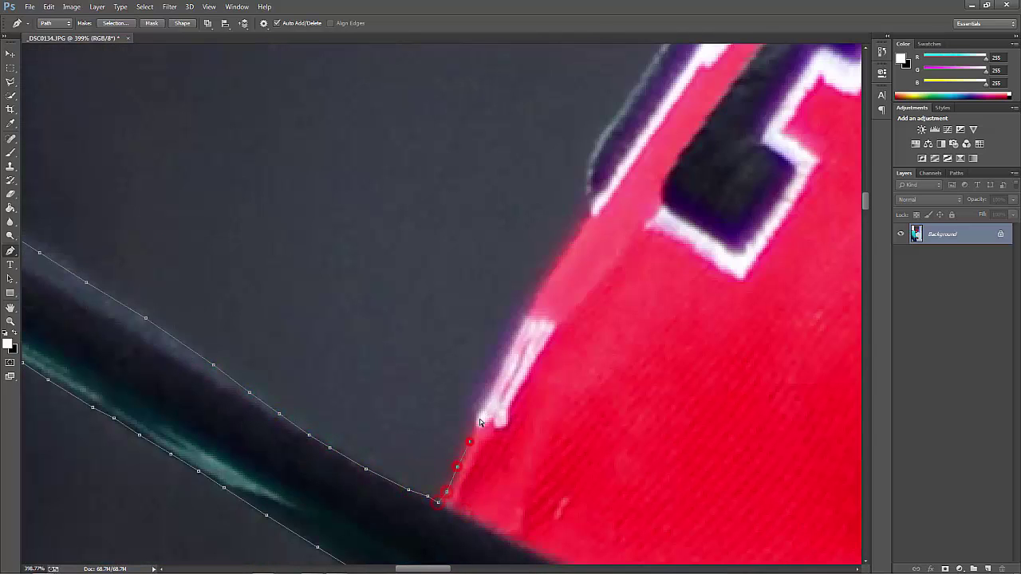
left_click_drag(564, 256, 525, 360)
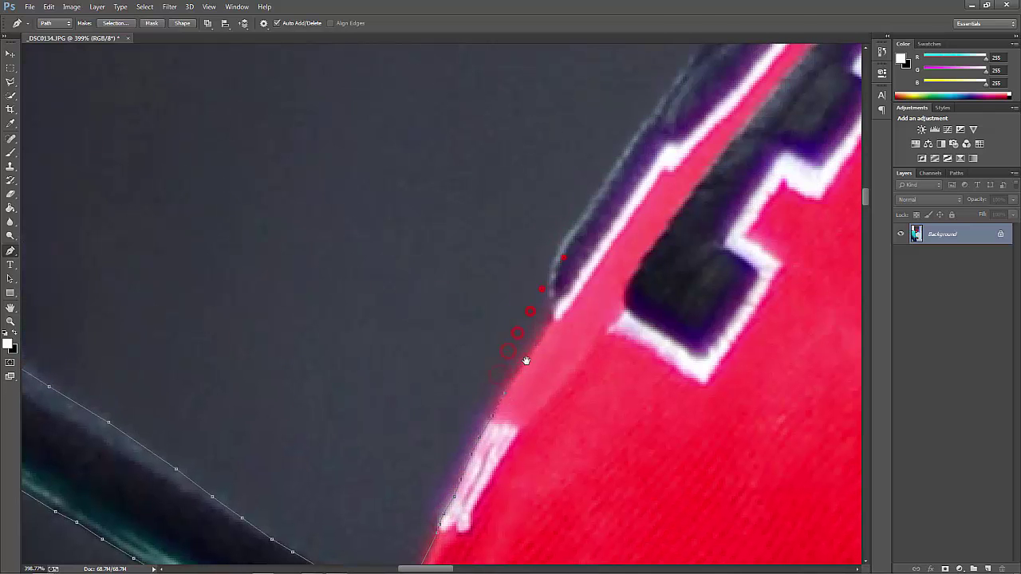
mouse_move(555, 274)
left_mouse_down()
mouse_move(556, 369)
mouse_move(578, 408)
left_mouse_up()
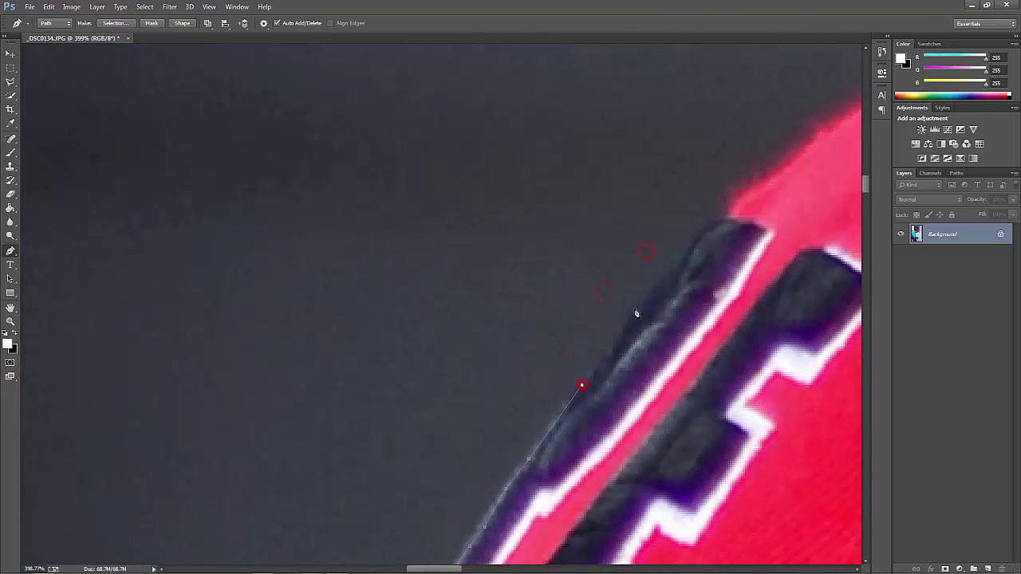
left_click_drag(636, 314, 568, 375)
left_click_drag(700, 236, 626, 301)
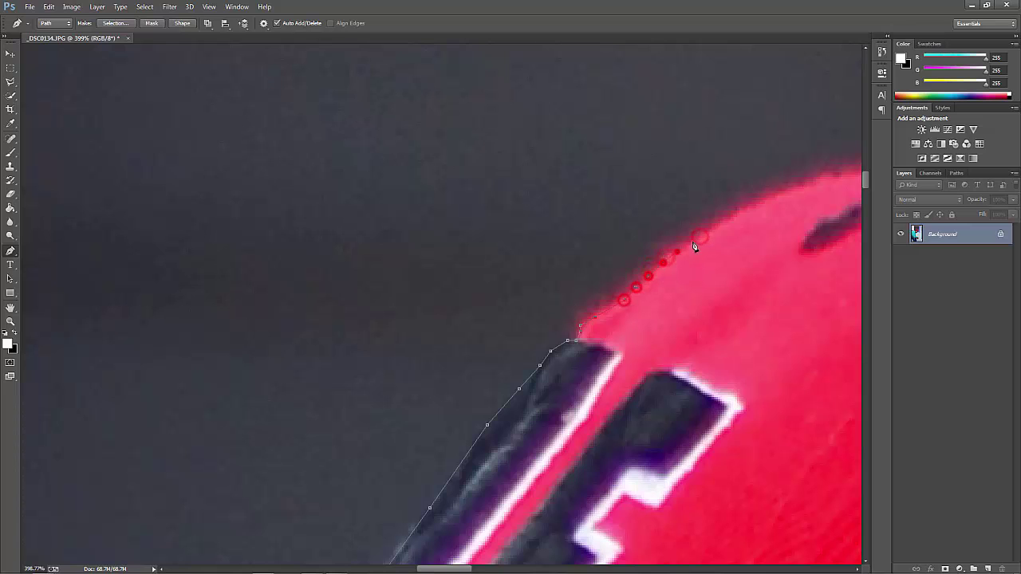
left_click_drag(695, 248, 602, 303)
mouse_move(797, 271)
left_mouse_down()
mouse_move(425, 340)
mouse_move(333, 332)
left_mouse_up()
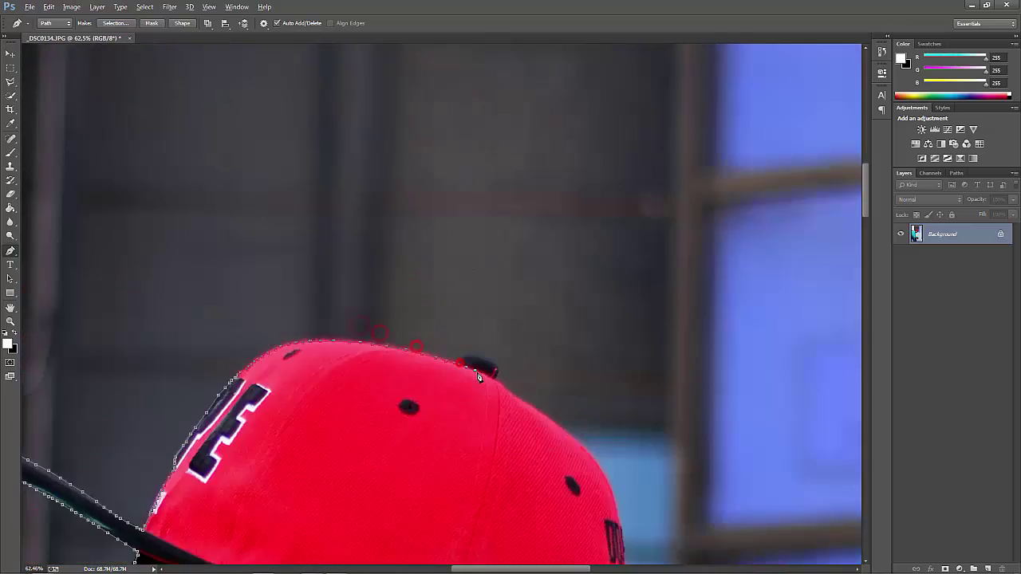
left_click_drag(412, 353, 285, 295)
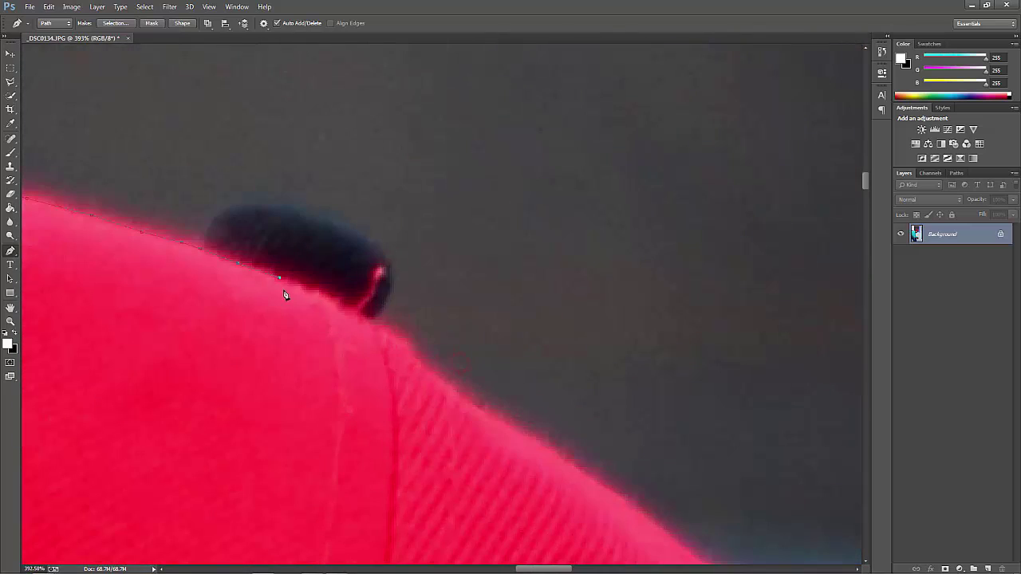
left_click_drag(405, 353, 333, 333)
left_click(360, 346)
left_click(423, 387)
Extend the path past the cap's button and down its back edge
mouse_move(463, 422)
left_mouse_down()
mouse_move(378, 380)
mouse_move(267, 278)
left_mouse_up()
scroll(279, 239, "down", 3)
scroll(355, 338, "down", 5)
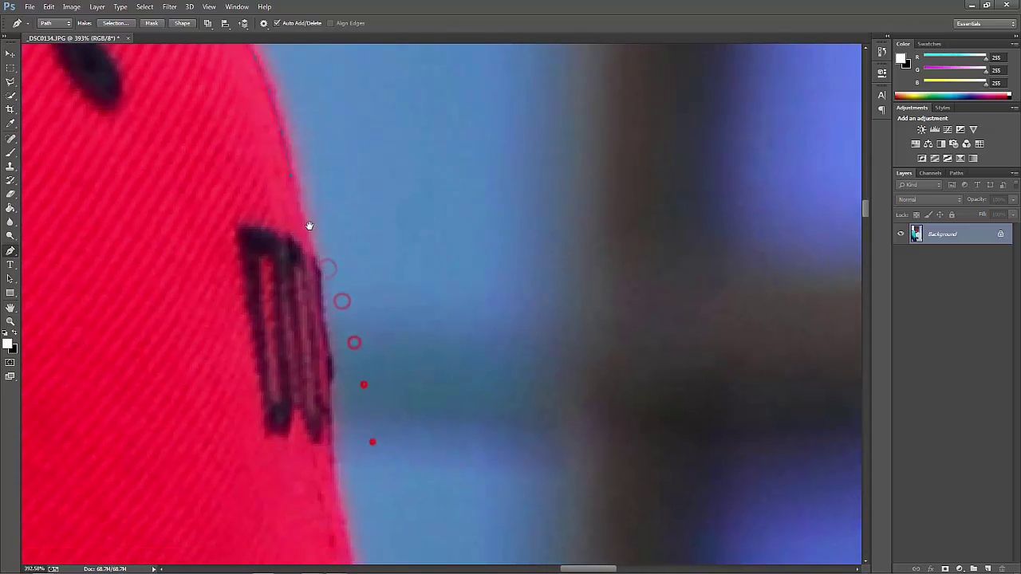
left_click(310, 247)
left_click(319, 274)
scroll(319, 273, "down", 3)
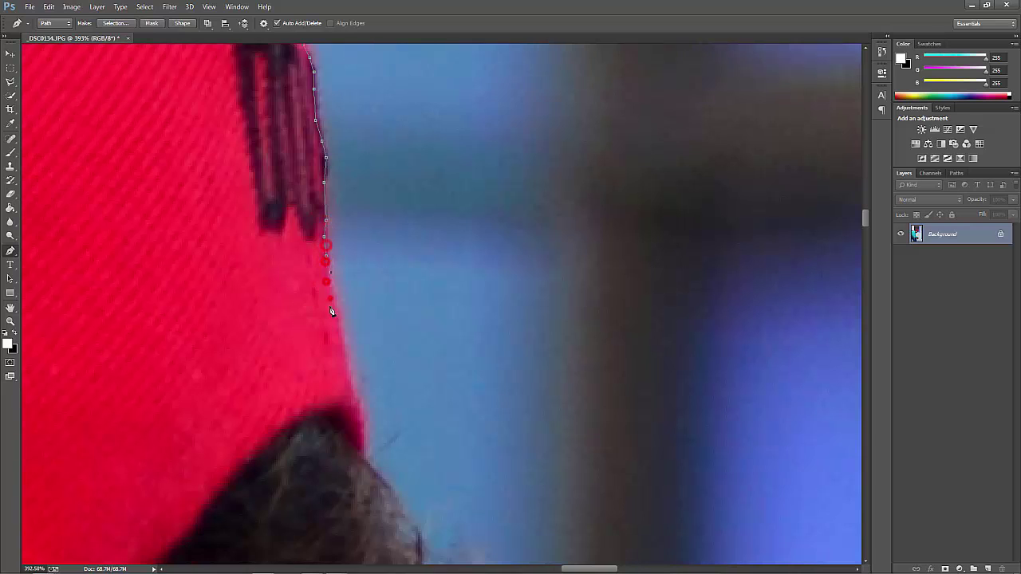
scroll(332, 248, "down", 3)
left_click(339, 242)
scroll(339, 242, "down", 2)
scroll(363, 313, "down", 3)
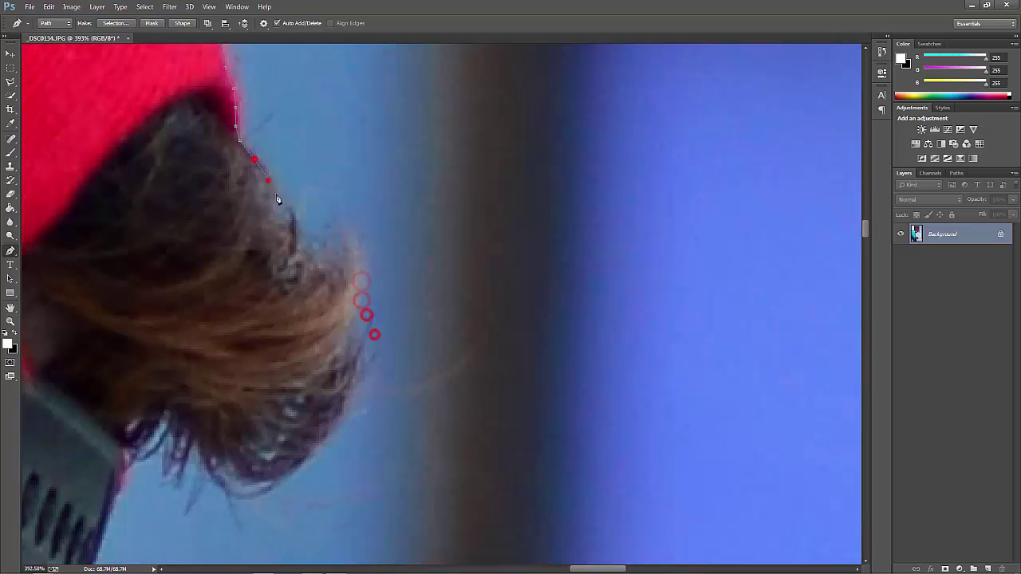
Trace anchors along the hair's outer edge
left_click(290, 232)
scroll(348, 244, "down", 3)
left_click(351, 236)
left_click(355, 259)
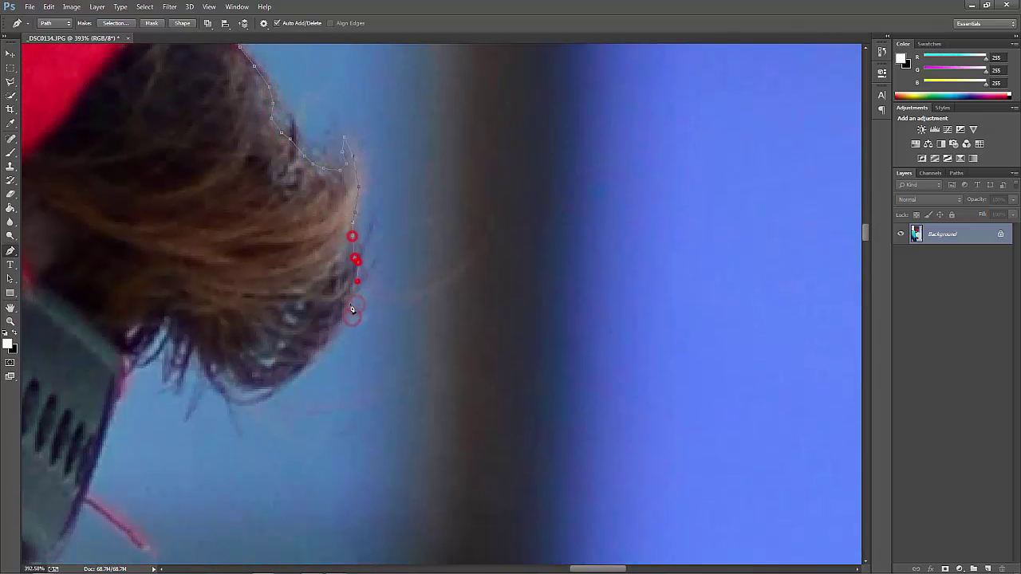
scroll(152, 339, "down", 3)
Continue down the cap edge toward the glasses frame
left_click(162, 325)
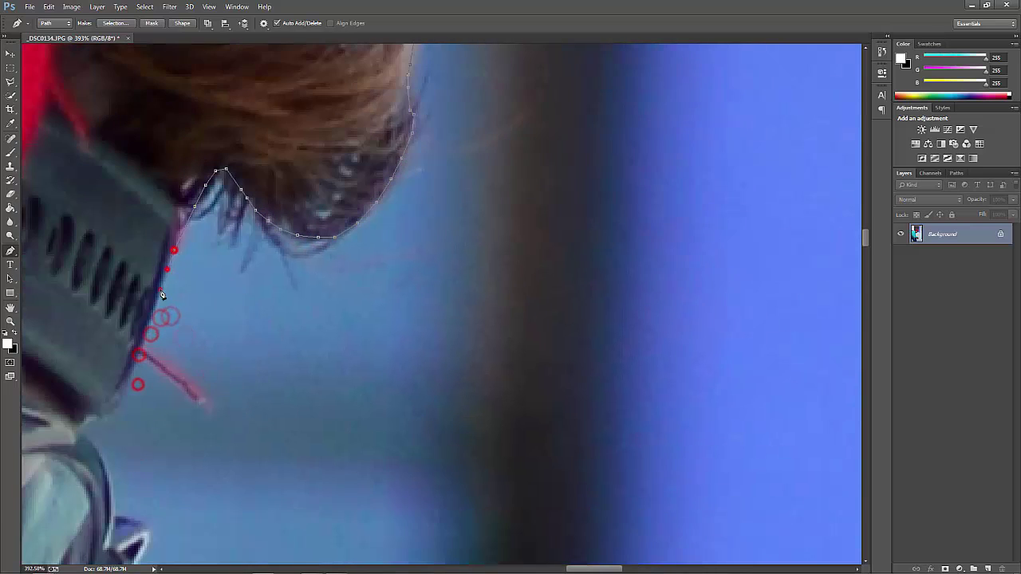
scroll(162, 324, "down", 3)
left_click(167, 270)
scroll(167, 269, "down", 3)
left_click(208, 216)
left_click(201, 255)
scroll(381, 170, "down", 3)
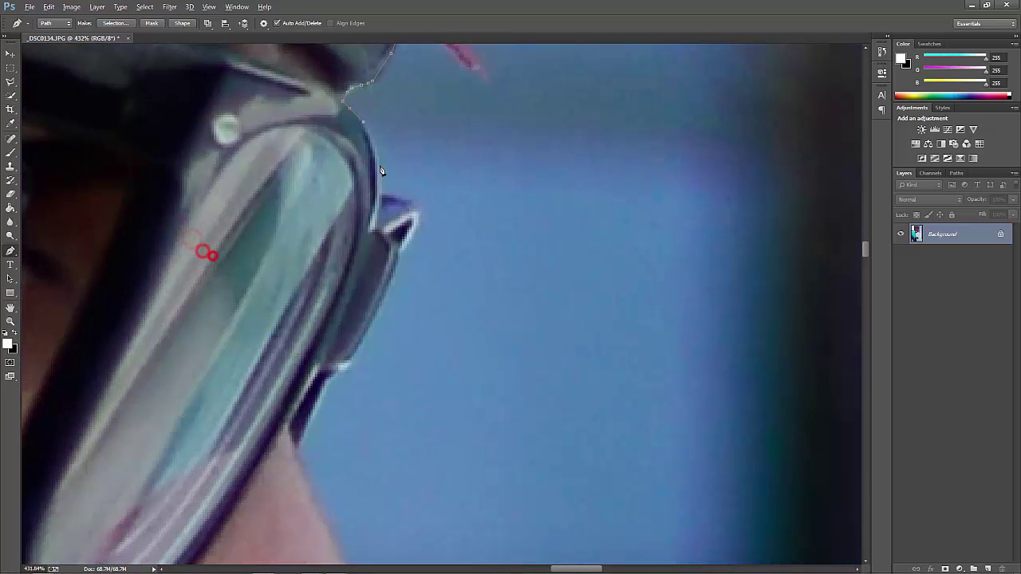
Outline the glasses frame's tip, corner and the area below it
left_click(401, 202)
scroll(412, 210, "up", 1)
left_click(413, 207)
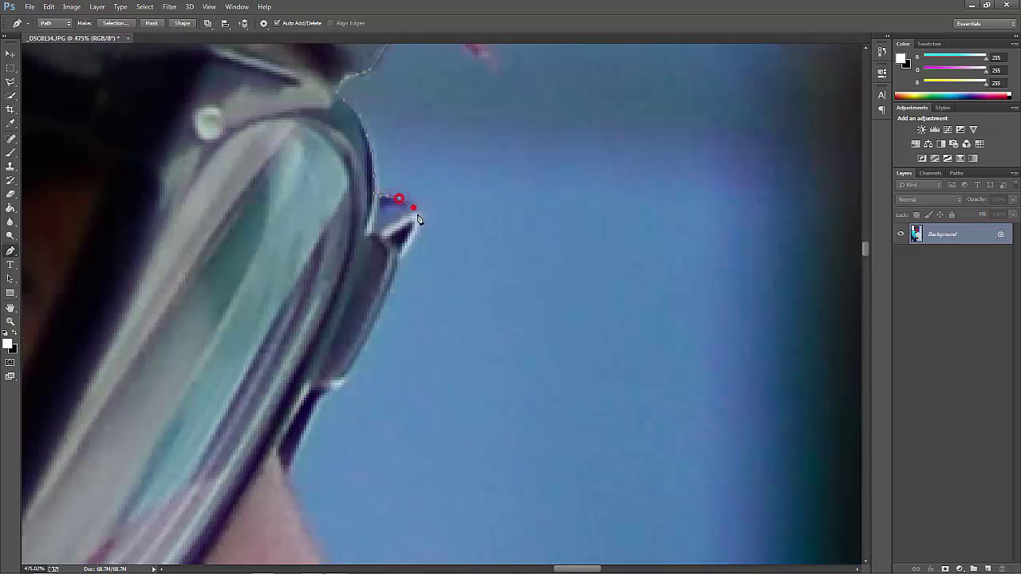
left_click(392, 280)
scroll(369, 288, "down", 2)
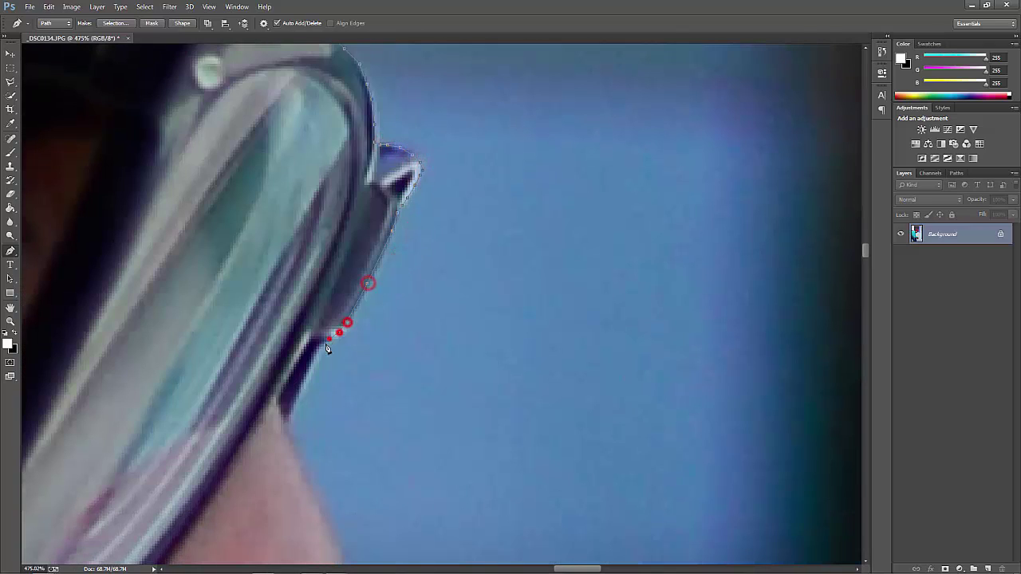
scroll(326, 349, "down", 4)
Extend the path along the nose bridge
left_click(296, 299)
scroll(296, 299, "down", 4)
left_click(308, 262)
scroll(335, 261, "down", 4)
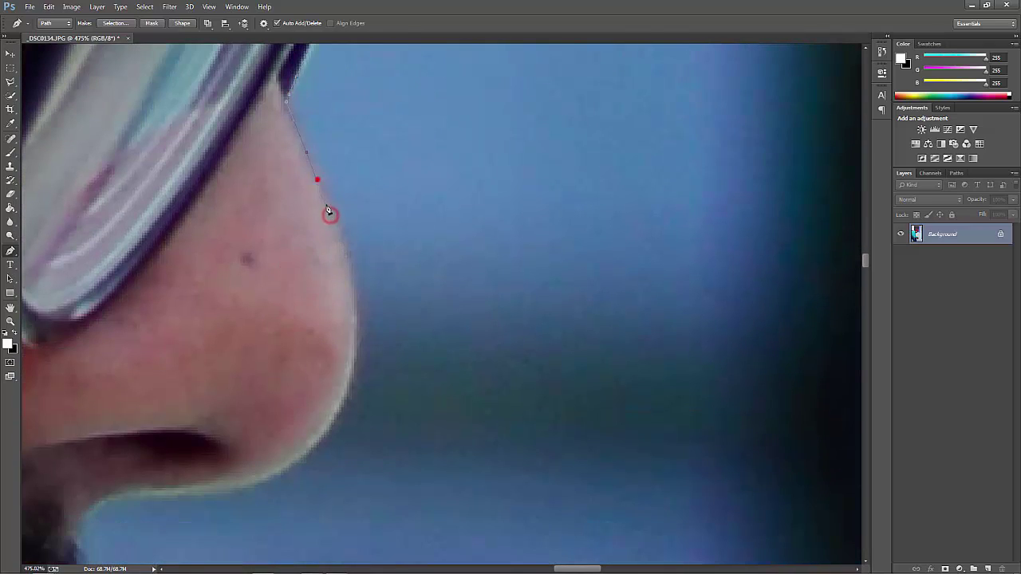
Trace the nose edge around its tip and under the nostril
scroll(351, 278, "down", 3)
left_click(354, 269)
scroll(353, 274, "down", 3)
left_click(338, 279)
scroll(335, 287, "down", 3)
left_click(382, 302)
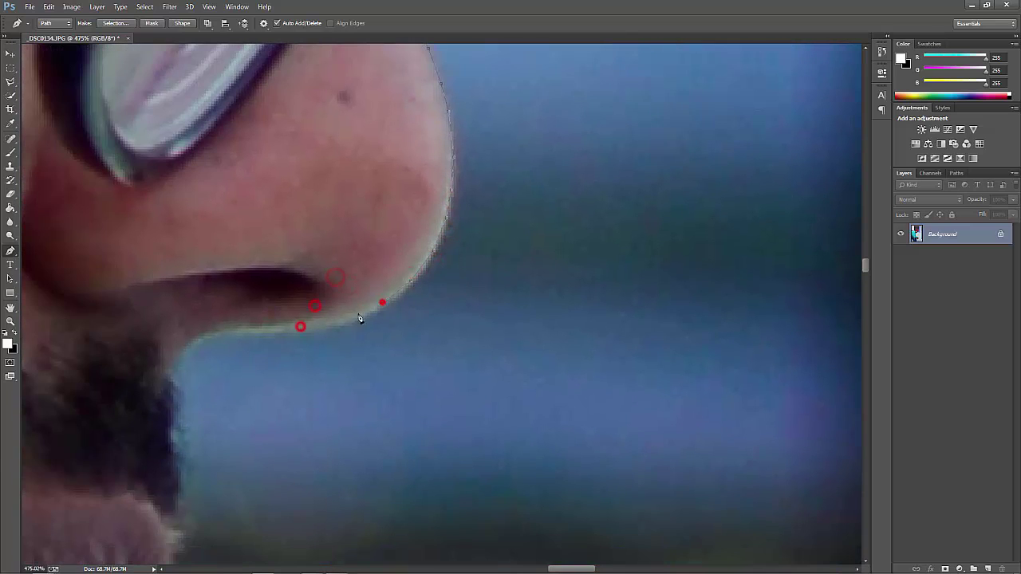
Continue the outline down the moustache and along the upper lip
left_click(210, 339)
scroll(192, 339, "down", 3)
left_click(173, 353)
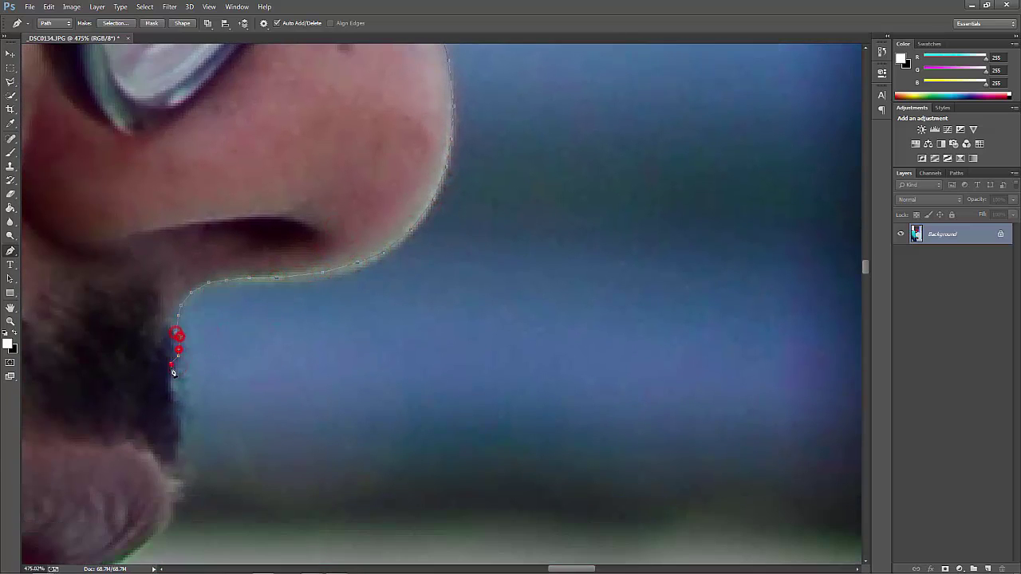
scroll(174, 350, "down", 3)
left_click(173, 337)
scroll(177, 323, "down", 3)
left_click(178, 318)
scroll(177, 319, "down", 3)
left_click(173, 321)
Follow the lower lip curve to where it meets the beard
scroll(175, 324, "down", 3)
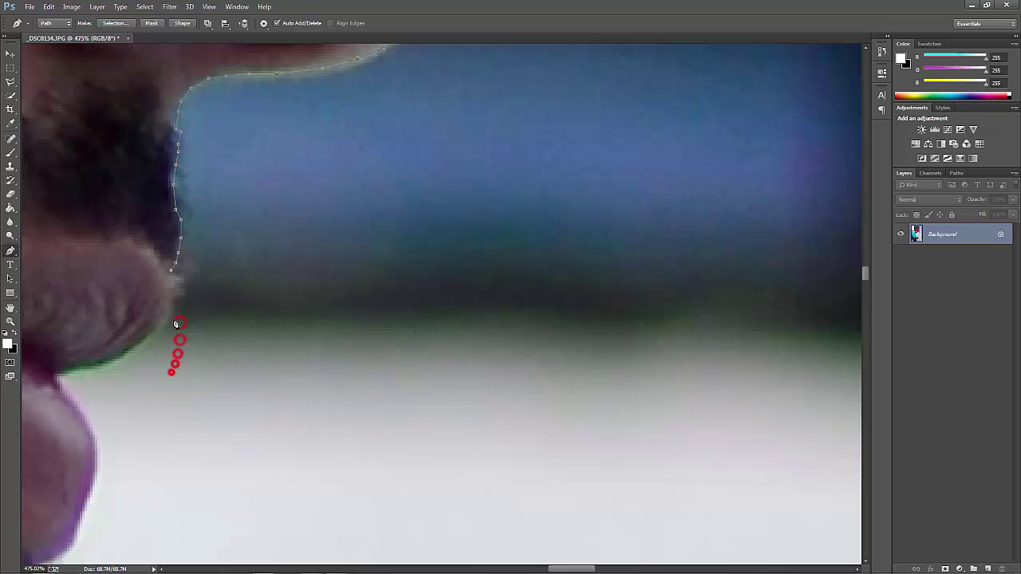
left_click(135, 351)
scroll(135, 352, "down", 3)
scroll(134, 352, "left", 5)
left_click(253, 284)
scroll(268, 281, "down", 3)
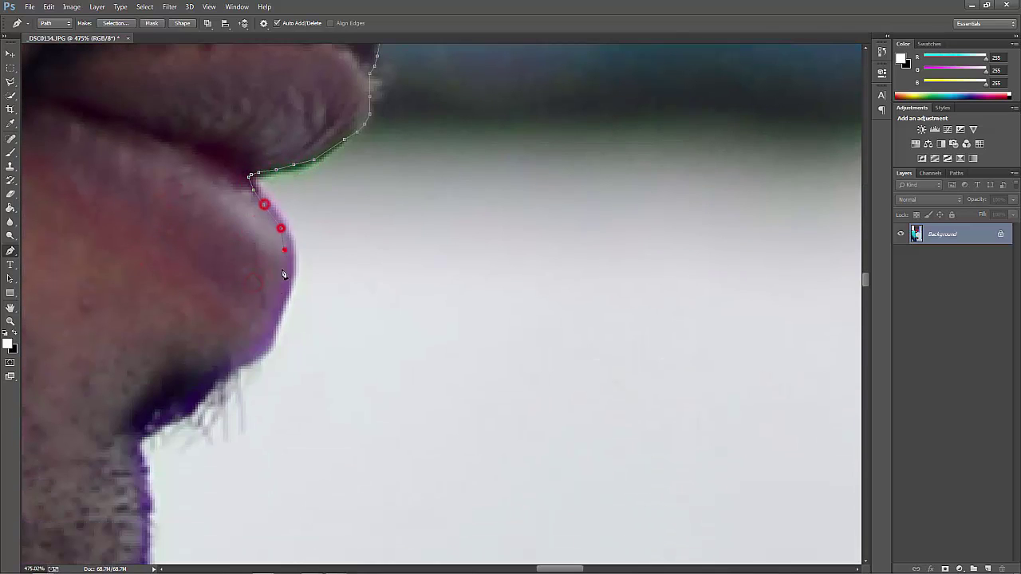
scroll(257, 341, "down", 3)
left_click(205, 339)
left_click(151, 359)
scroll(181, 342, "down", 3)
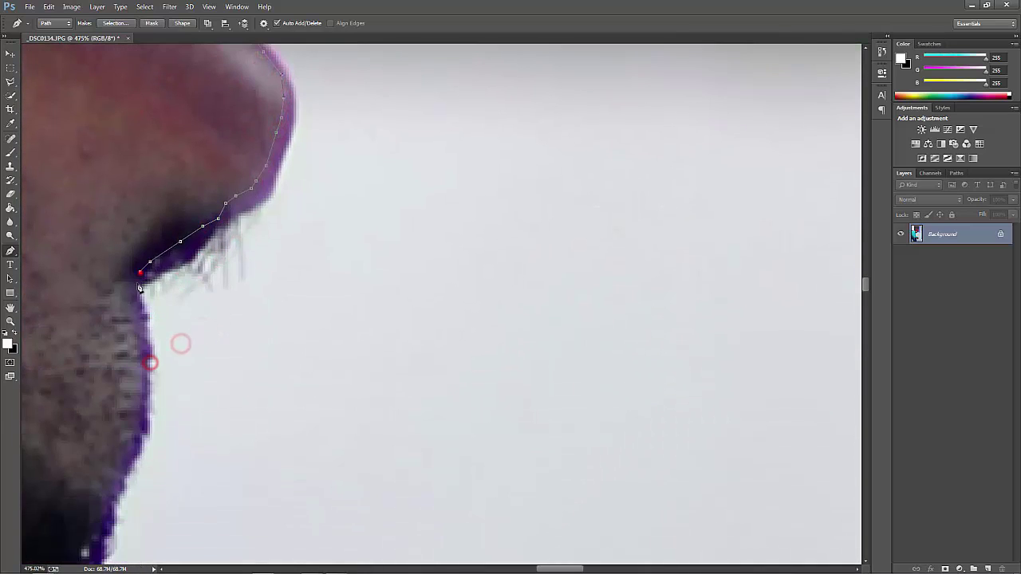
left_click(148, 355)
scroll(143, 293, "down", 3)
Extend the path down the beard's edge to its lower edge
scroll(142, 293, "down", 2)
left_click(142, 254)
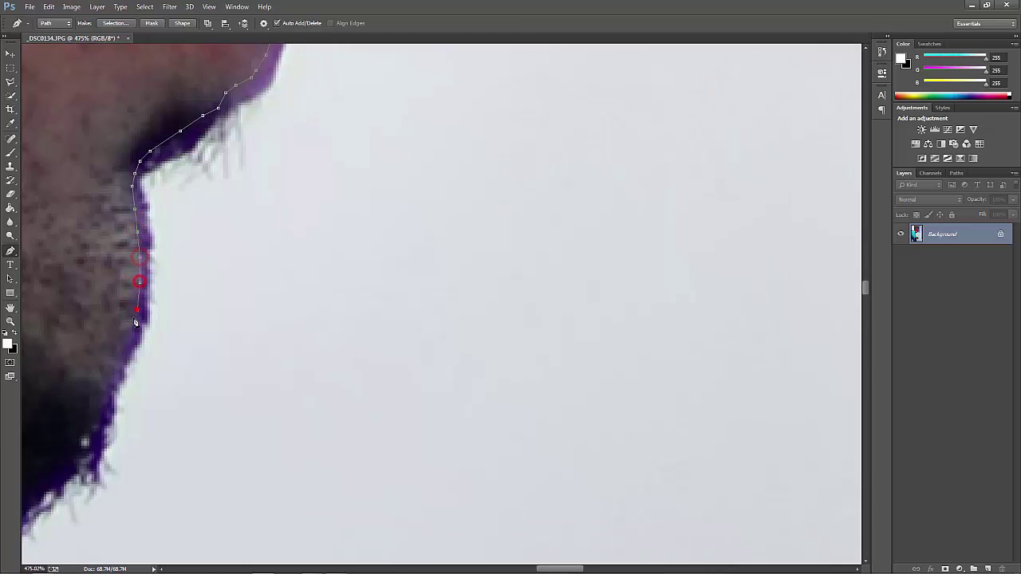
scroll(136, 322, "down", 3)
left_click(150, 353)
scroll(253, 317, "left", 3)
left_click(337, 221)
scroll(264, 325, "left", 3)
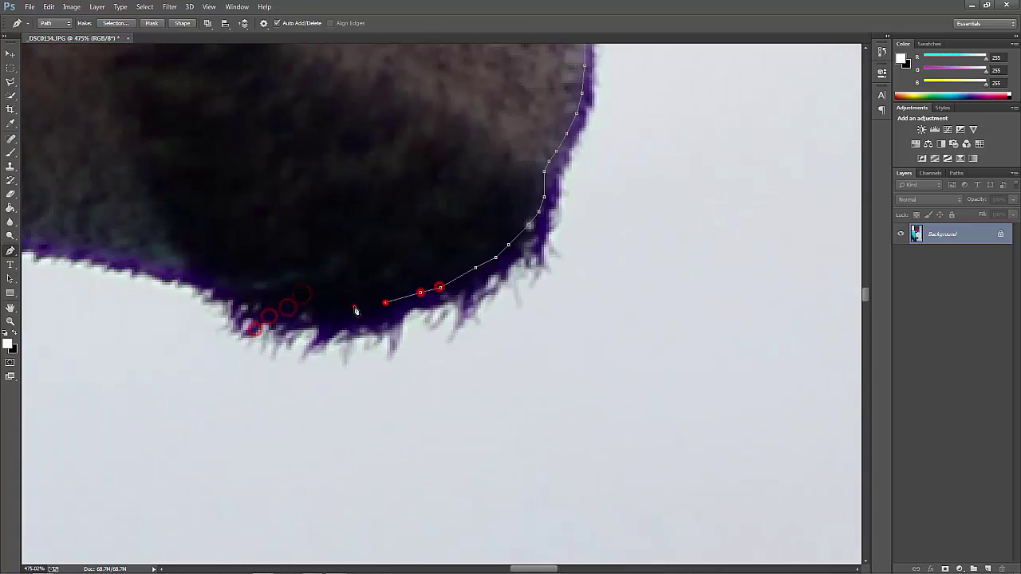
left_click(303, 298)
Place an anchor where the beard meets the teal shirt
scroll(229, 273, "left", 3)
scroll(476, 237, "left", 4)
scroll(598, 220, "left", 4)
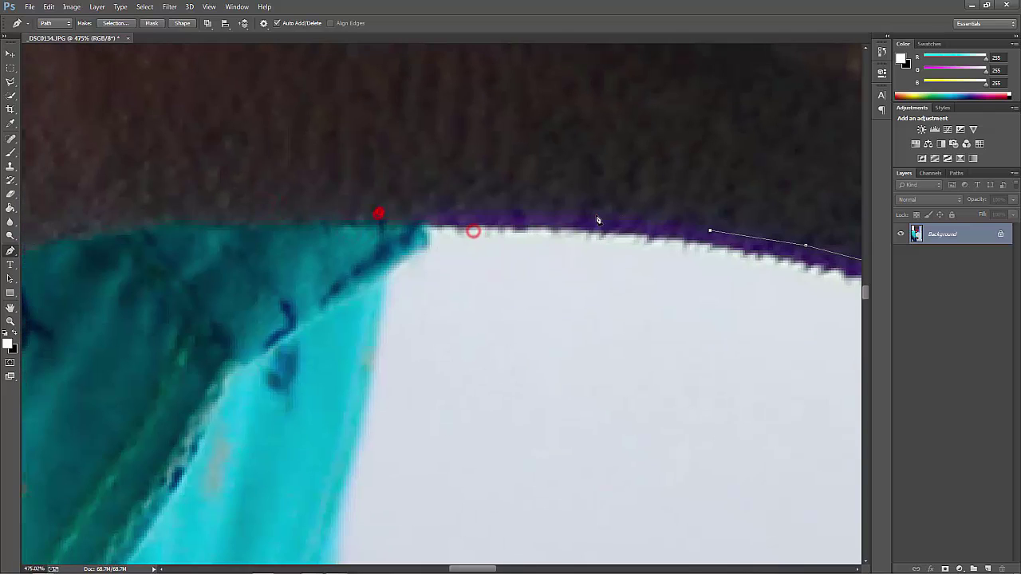
scroll(423, 249, "down", 2)
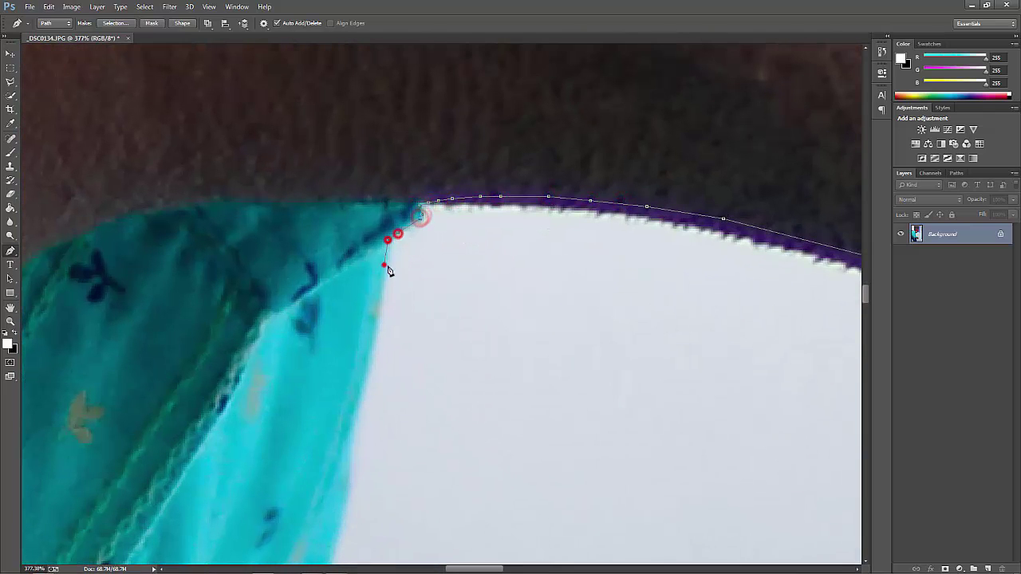
scroll(389, 271, "down", 3)
scroll(416, 291, "down", 2)
left_click(414, 284)
scroll(396, 344, "down", 2)
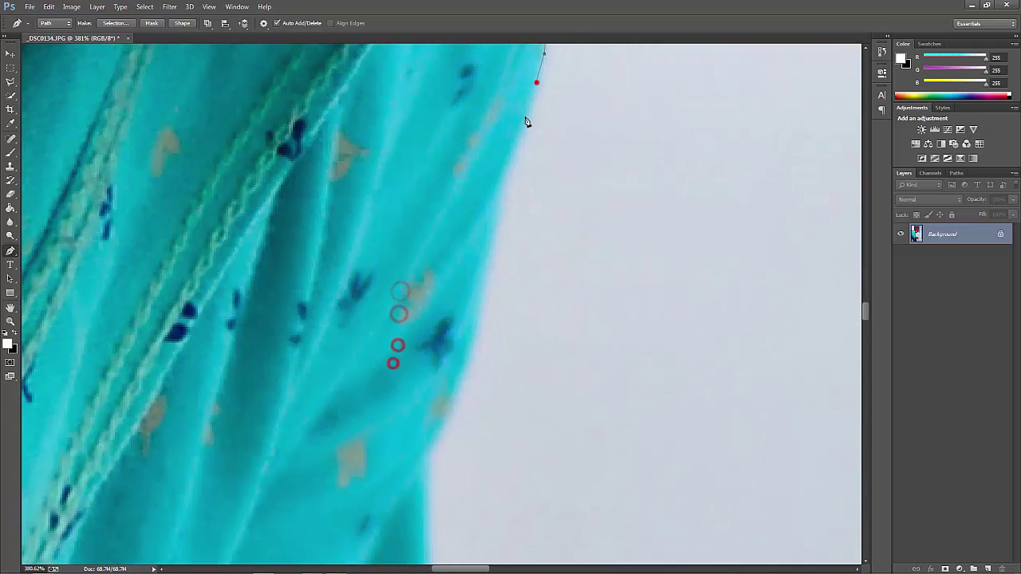
Trace anchors down the teal shirt's outer edge
left_click(505, 167)
left_click(501, 196)
scroll(496, 222, "down", 2)
left_click(475, 173)
scroll(454, 215, "down", 2)
left_click(426, 216)
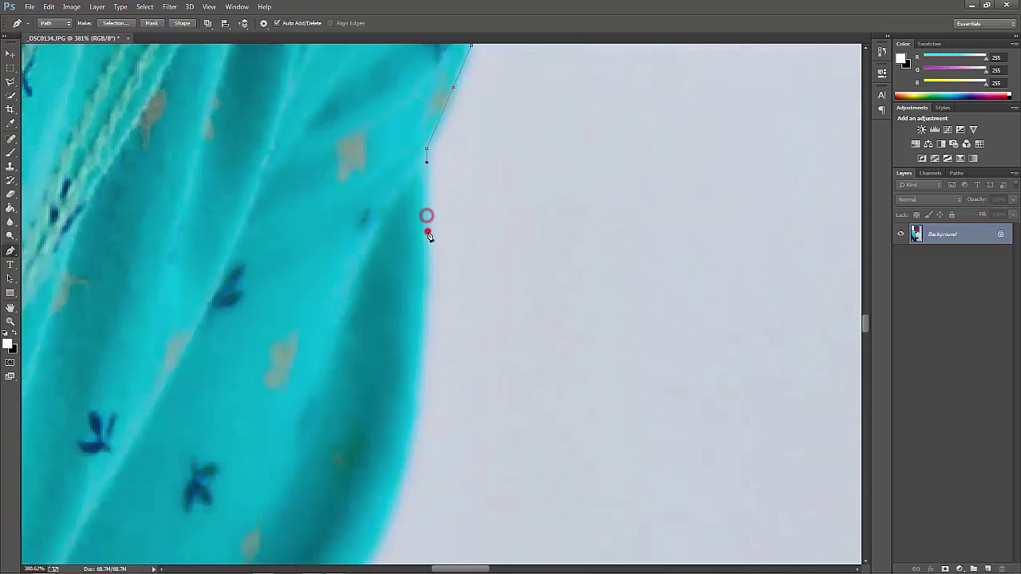
scroll(426, 216, "down", 2)
left_click(428, 209)
scroll(425, 204, "down", 2)
scroll(425, 204, "down", 2)
Follow the shirt folds through its inward curve and bulge
left_click(404, 275)
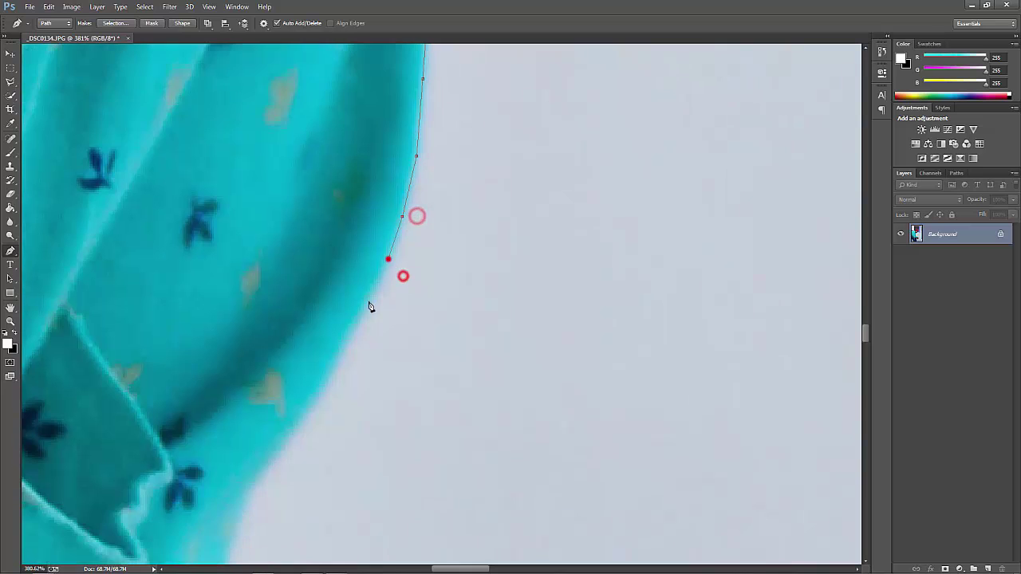
left_click(364, 306)
scroll(343, 294, "down", 2)
left_click(327, 280)
left_click(305, 303)
scroll(252, 285, "down", 2)
left_click(242, 283)
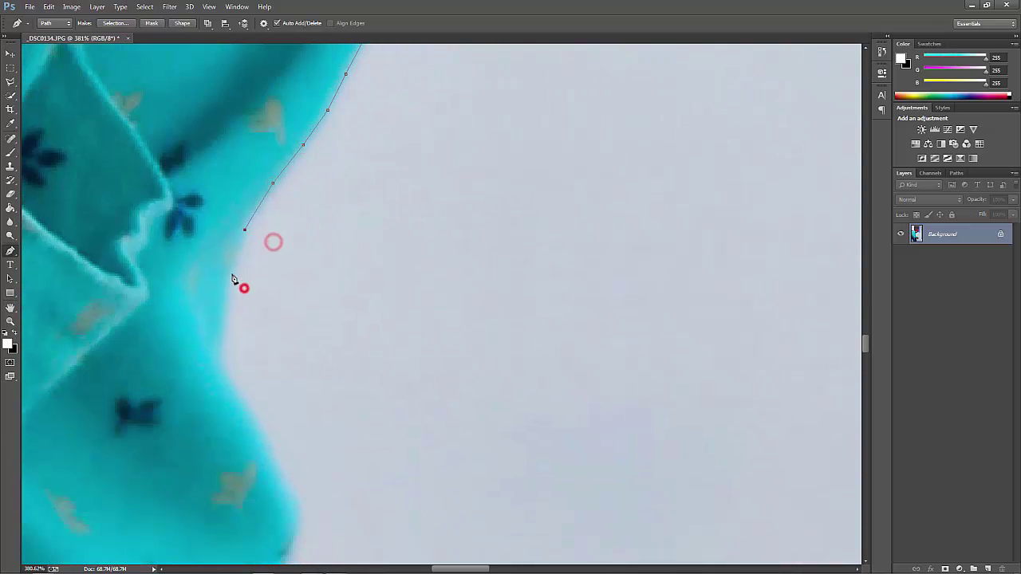
scroll(232, 278, "down", 2)
left_click(225, 300)
scroll(225, 302, "down", 2)
scroll(224, 300, "down", 2)
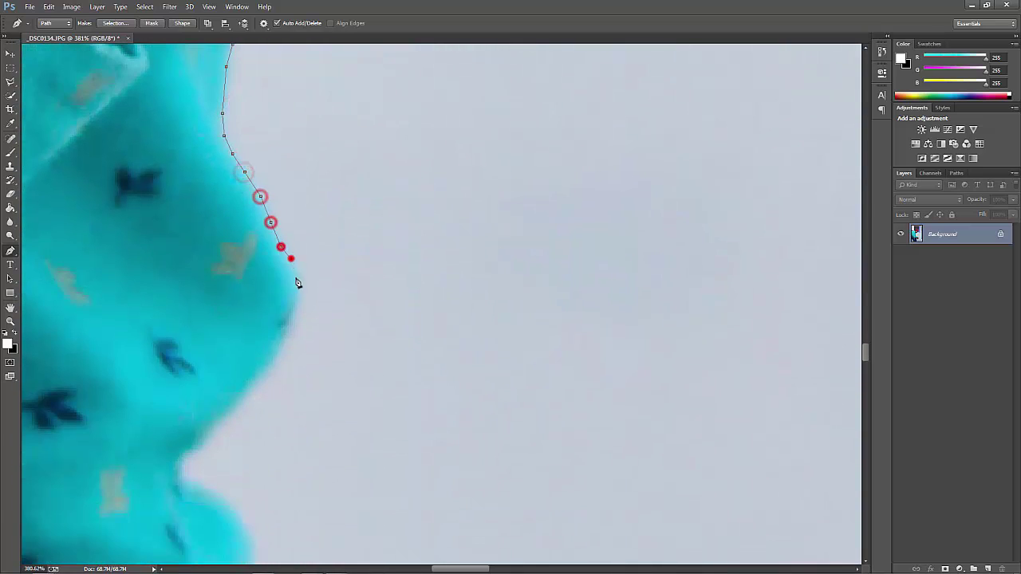
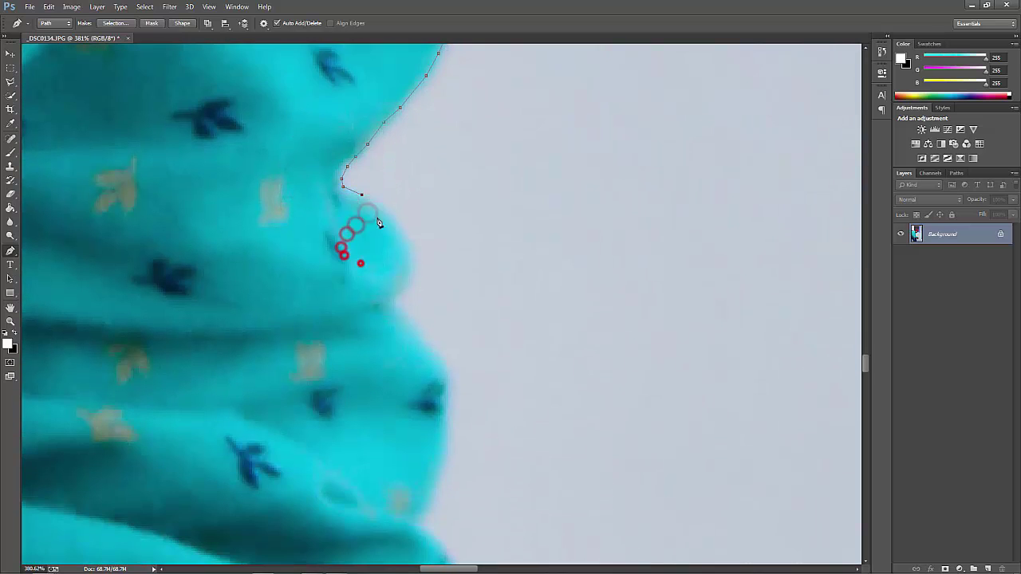
Trace the pen path down the cyan cloth edge to its fold
scroll(379, 224, "down", 2)
left_click(403, 223)
scroll(399, 235, "down", 2)
left_click(396, 202)
left_click(394, 221)
scroll(398, 220, "down", 2)
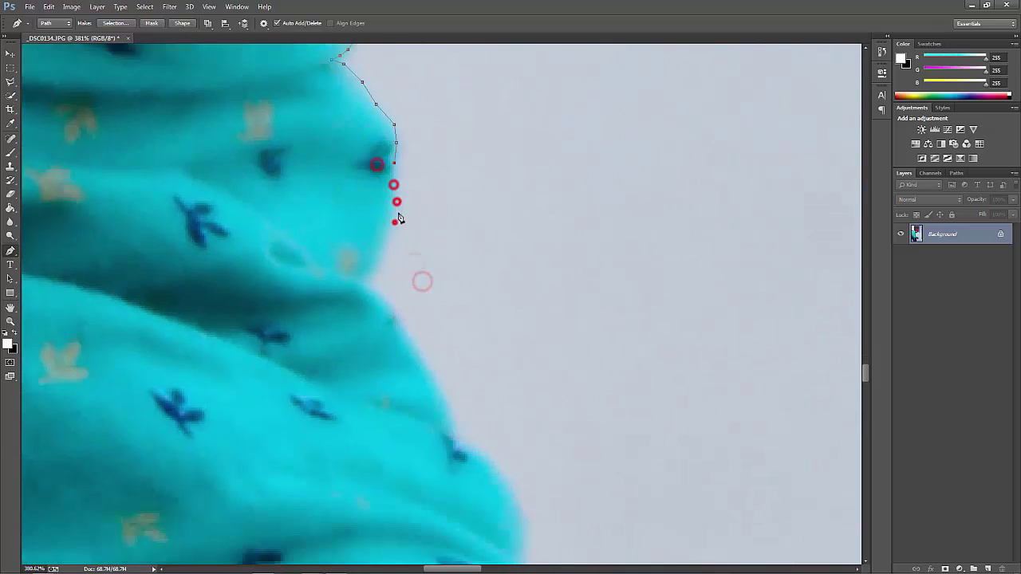
scroll(398, 219, "down", 2)
left_click(365, 140)
left_click(382, 152)
scroll(375, 152, "down", 2)
left_click(392, 165)
scroll(406, 156, "down", 2)
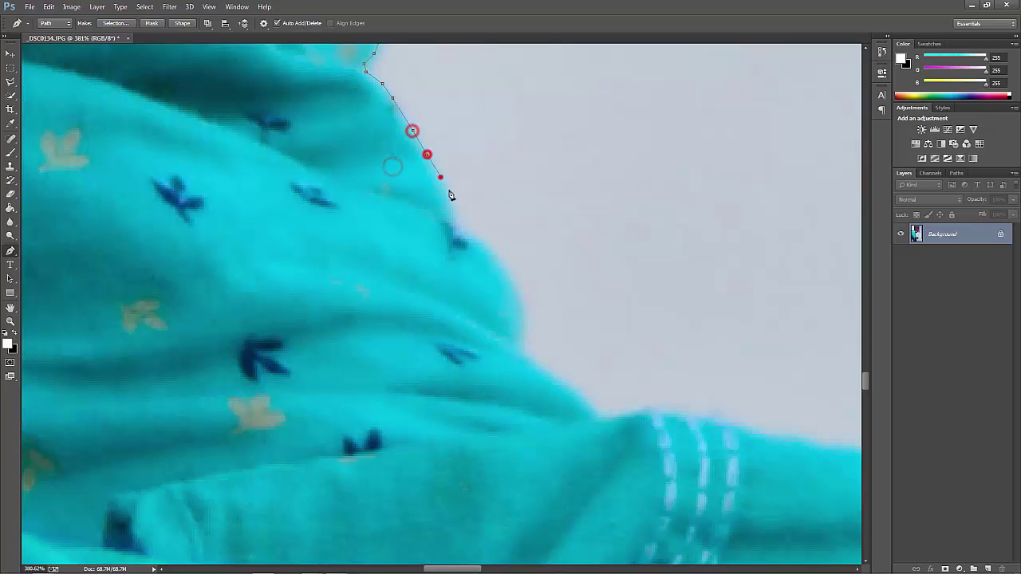
left_click(449, 214)
left_click(492, 257)
left_click(519, 302)
scroll(520, 307, "down", 2)
left_click(551, 324)
left_click(579, 347)
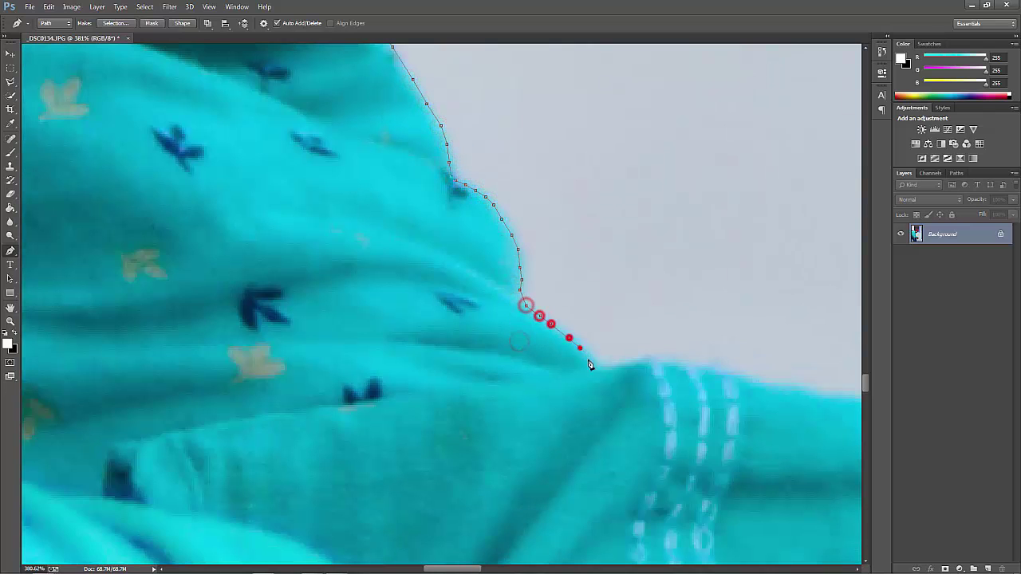
left_click(614, 359)
Continue the path along the cloth's lower edge to where it meets the arm
scroll(638, 365, "right", 5)
left_click(412, 277)
left_click(550, 306)
left_click(296, 182)
scroll(337, 230, "down", 2)
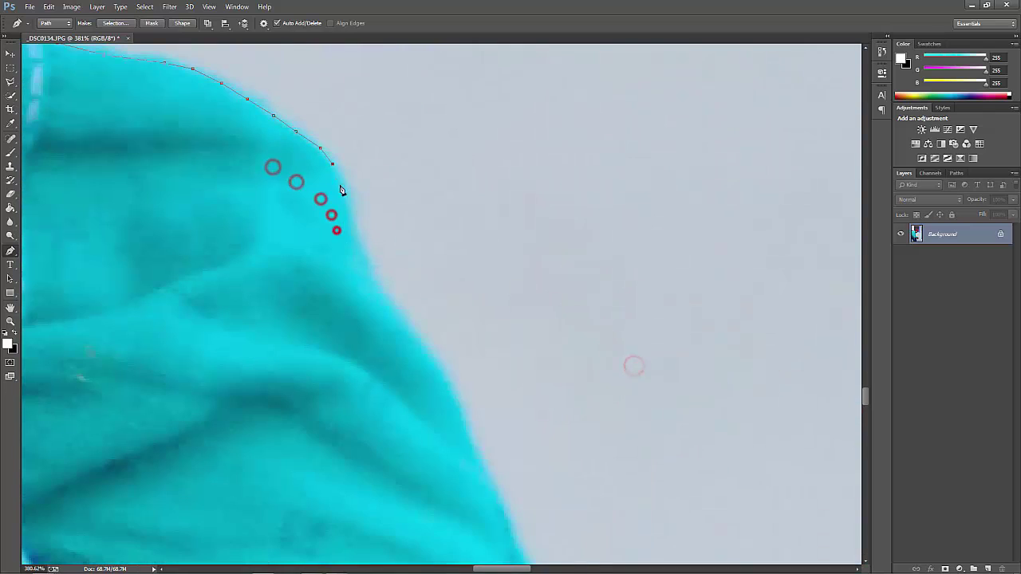
scroll(359, 239, "down", 2)
left_click(372, 276)
scroll(366, 271, "down", 2)
left_click(278, 196)
scroll(287, 184, "down", 2)
left_click(306, 146)
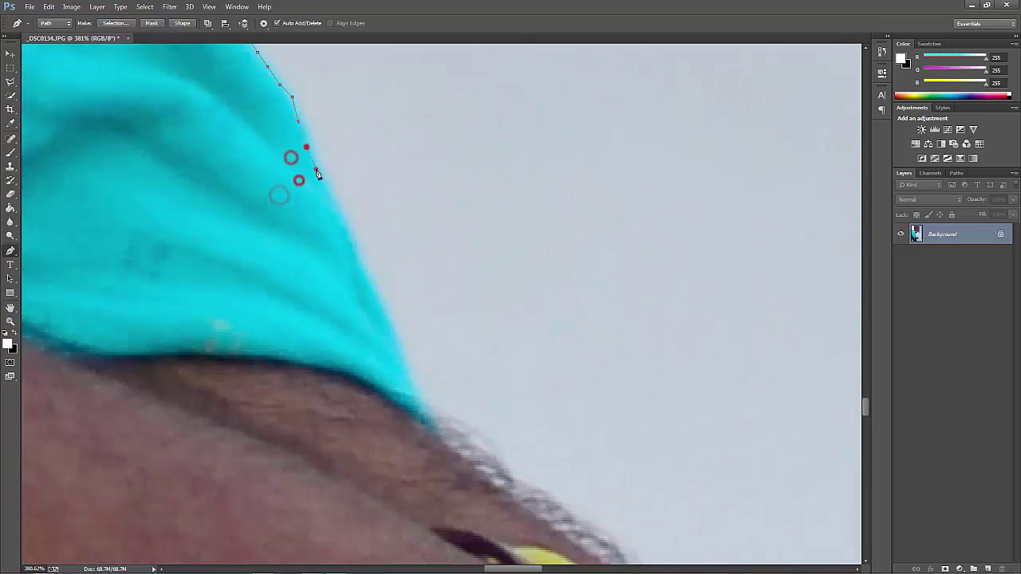
scroll(319, 176, "down", 2)
left_click(364, 226)
scroll(374, 216, "down", 2)
left_click(391, 221)
scroll(403, 223, "down", 2)
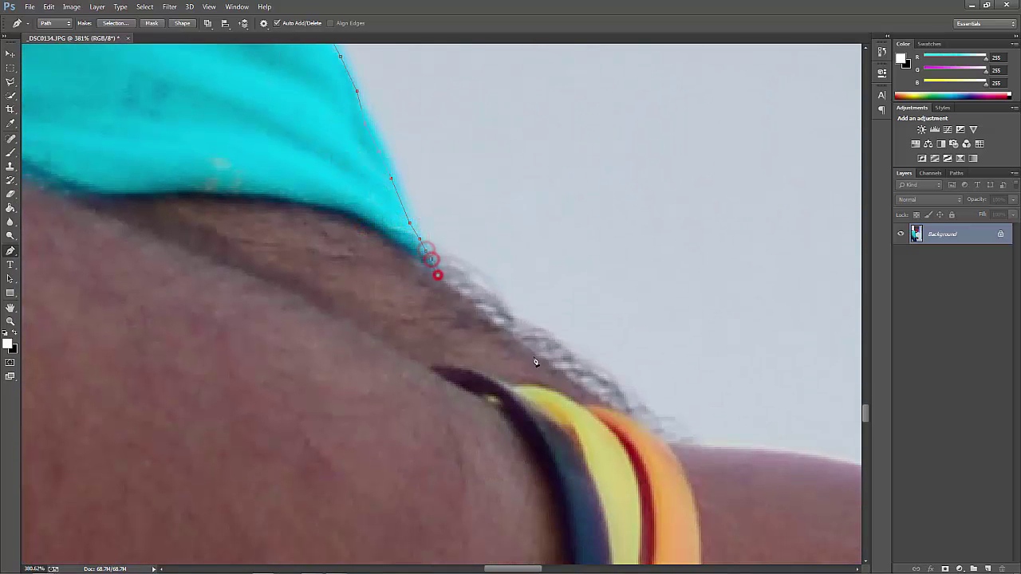
Add anchor points along the top edge of the arm
left_click(674, 444)
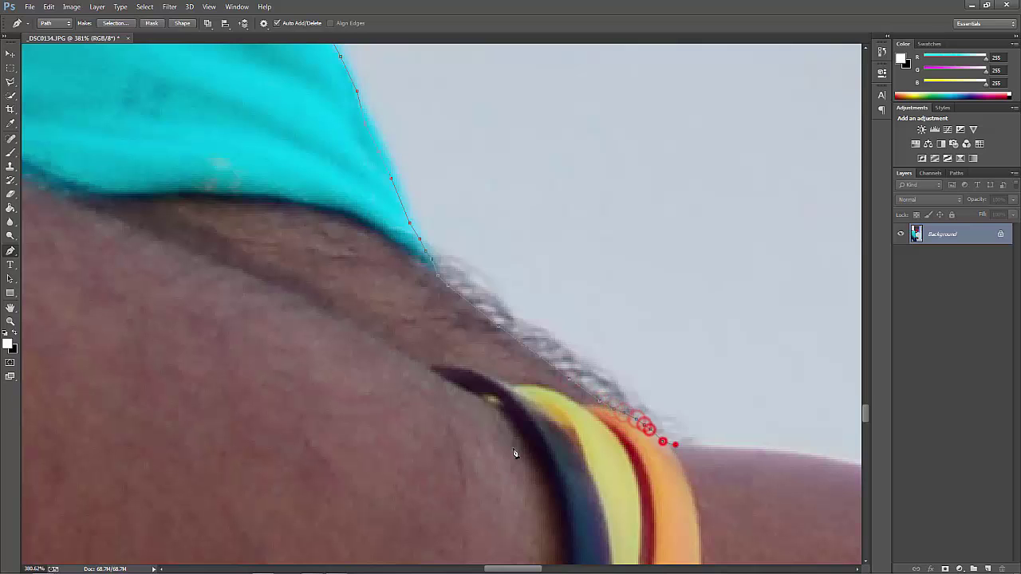
scroll(360, 371, "right", 4)
scroll(360, 371, "down", 1)
left_click(495, 378)
left_click(523, 379)
left_click(550, 387)
left_click(564, 388)
left_click(575, 385)
scroll(574, 386, "right", 3)
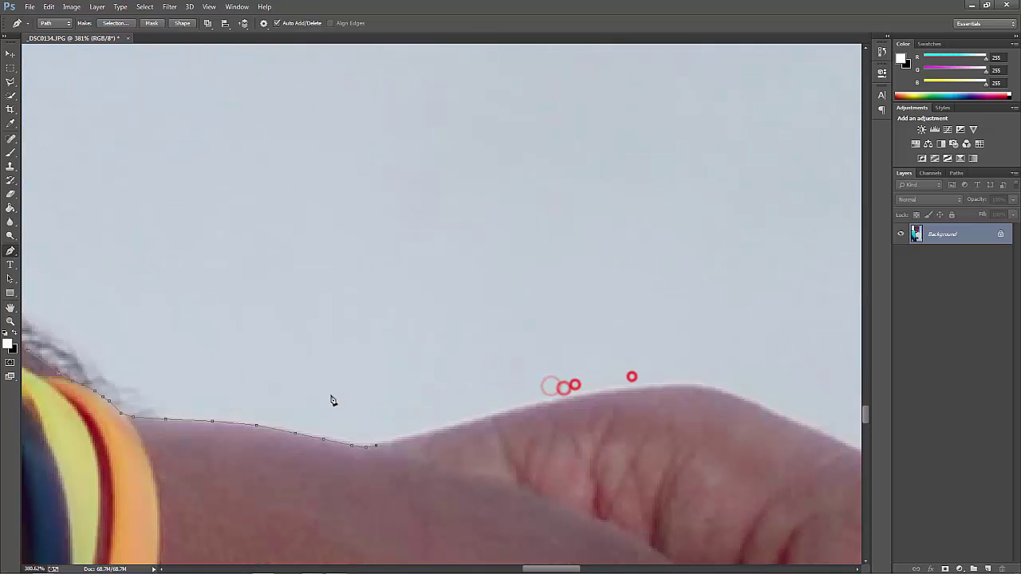
scroll(674, 430, "right", 2)
left_click(513, 390)
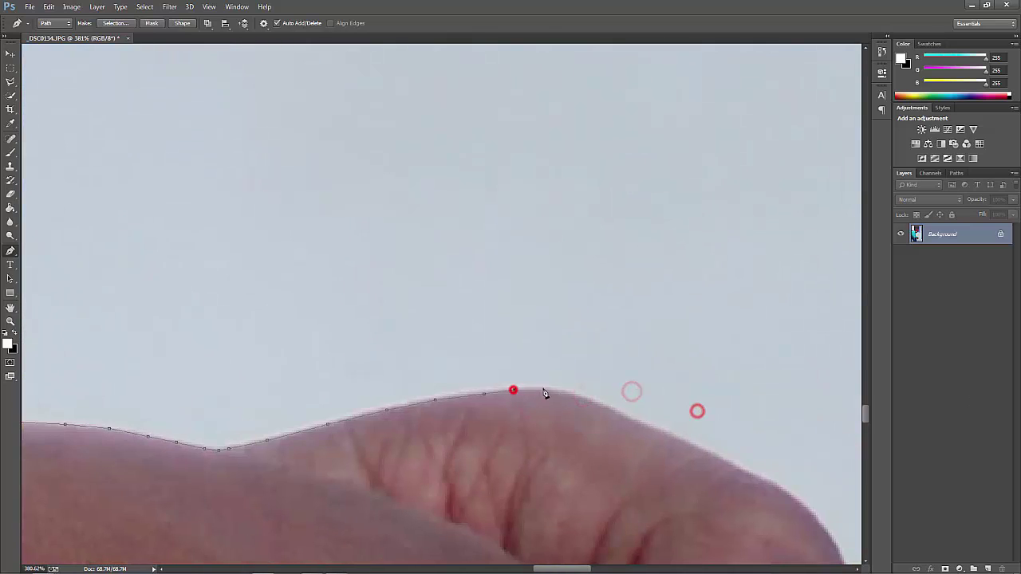
Trace the path along the thumb and curve it around the thumb tip
left_click(707, 456)
scroll(718, 463, "down", 3)
left_click(505, 375)
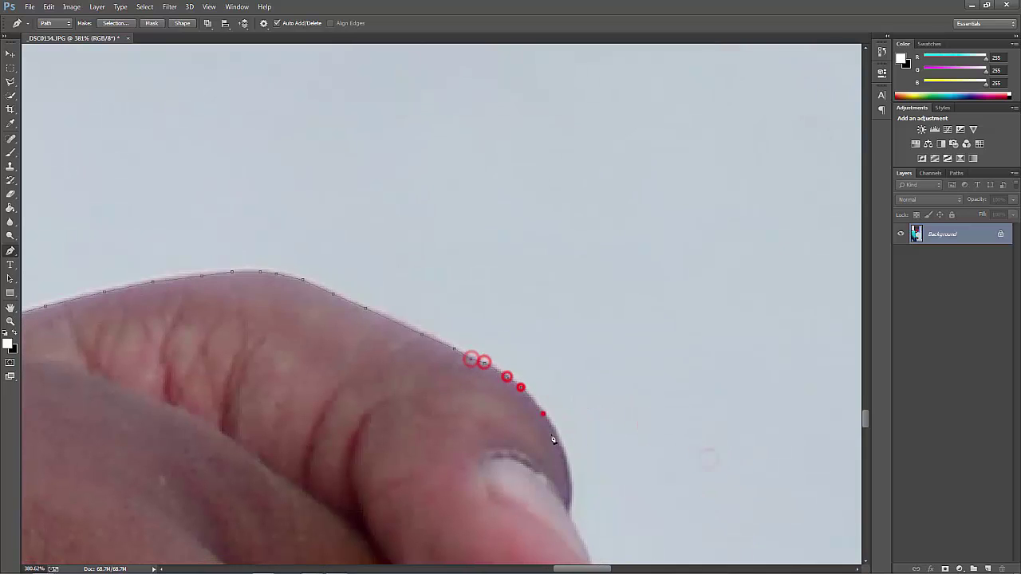
scroll(550, 430, "down", 3)
left_click(492, 182)
left_click(497, 232)
left_click(505, 255)
left_click(512, 309)
left_click(489, 353)
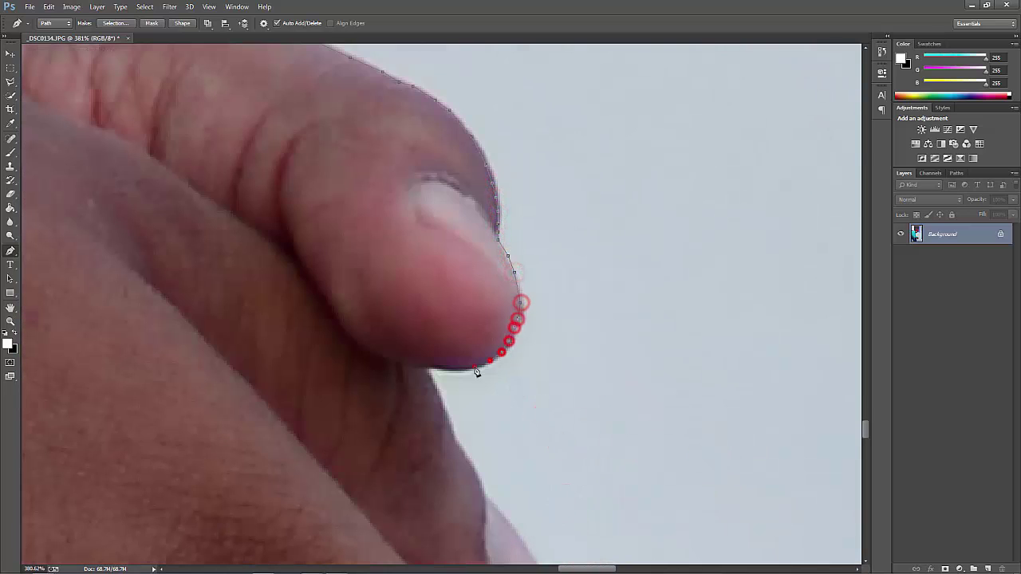
left_click(430, 383)
scroll(433, 383, "down", 2)
left_click(441, 343)
scroll(452, 381, "down", 2)
Trace the path along the finger edge and around the fingertip
left_click(383, 236)
left_click(395, 259)
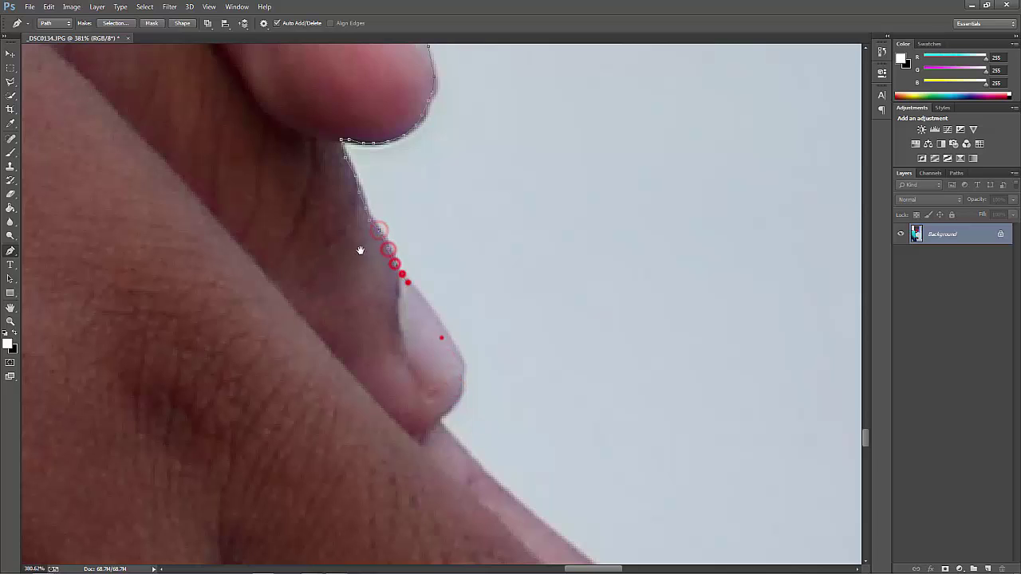
scroll(398, 271, "down", 2)
left_click(343, 177)
left_click(355, 198)
left_click(342, 267)
scroll(343, 267, "down", 2)
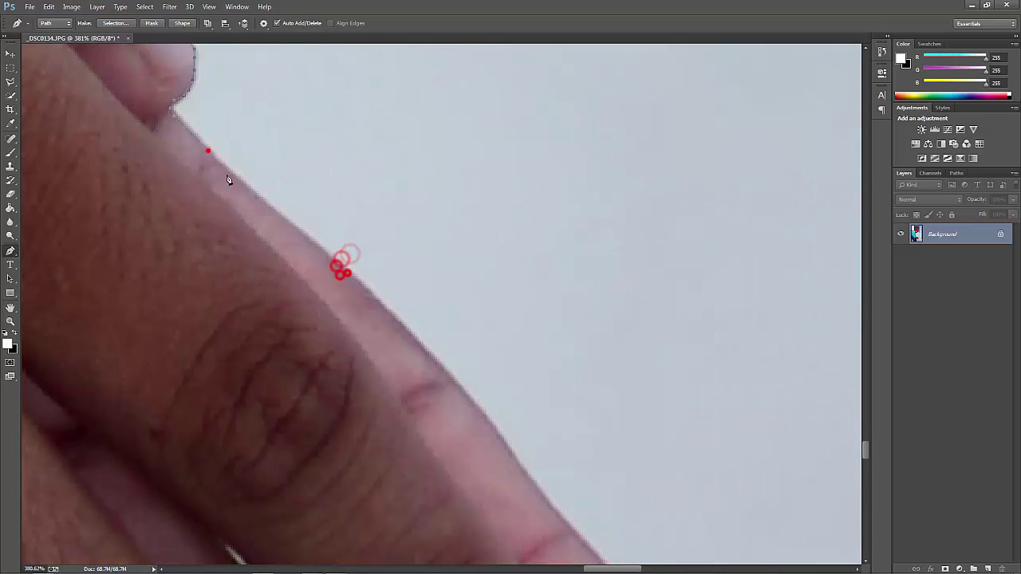
left_click(232, 176)
left_click(264, 142)
scroll(271, 160, "down", 2)
left_click(312, 181)
left_click(358, 182)
left_click(401, 165)
scroll(437, 146, "down", 2)
left_click(467, 136)
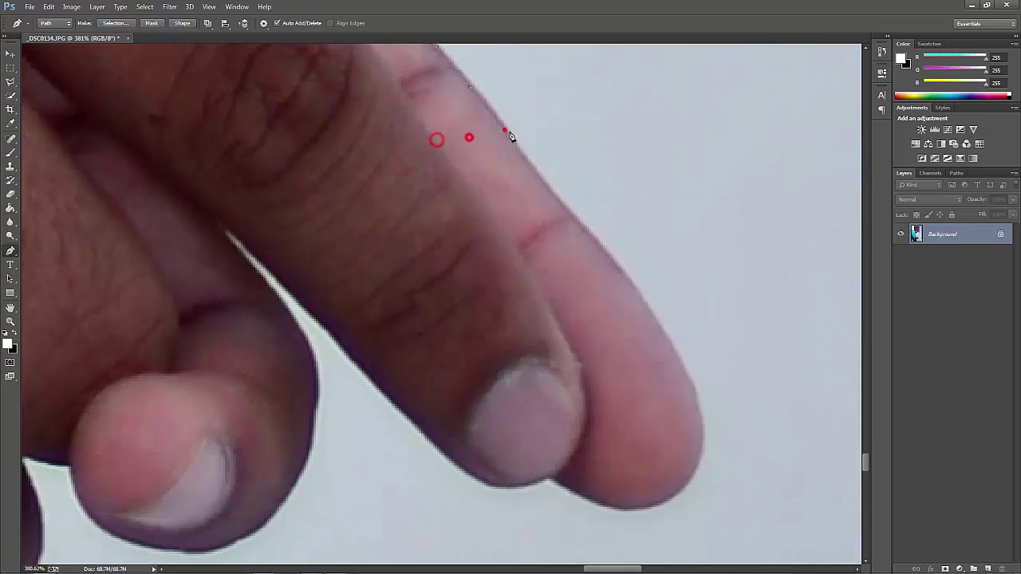
scroll(506, 136, "down", 2)
left_click(540, 128)
left_click(629, 235)
left_click(646, 256)
scroll(668, 253, "down", 2)
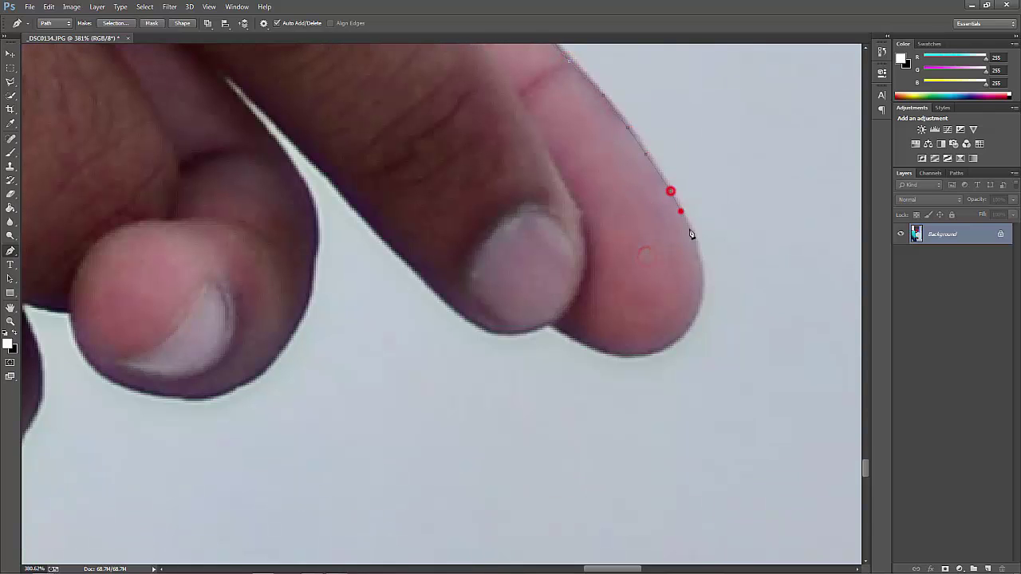
left_click(695, 311)
left_click(691, 319)
left_click(684, 331)
left_click_drag(556, 330, 772, 389)
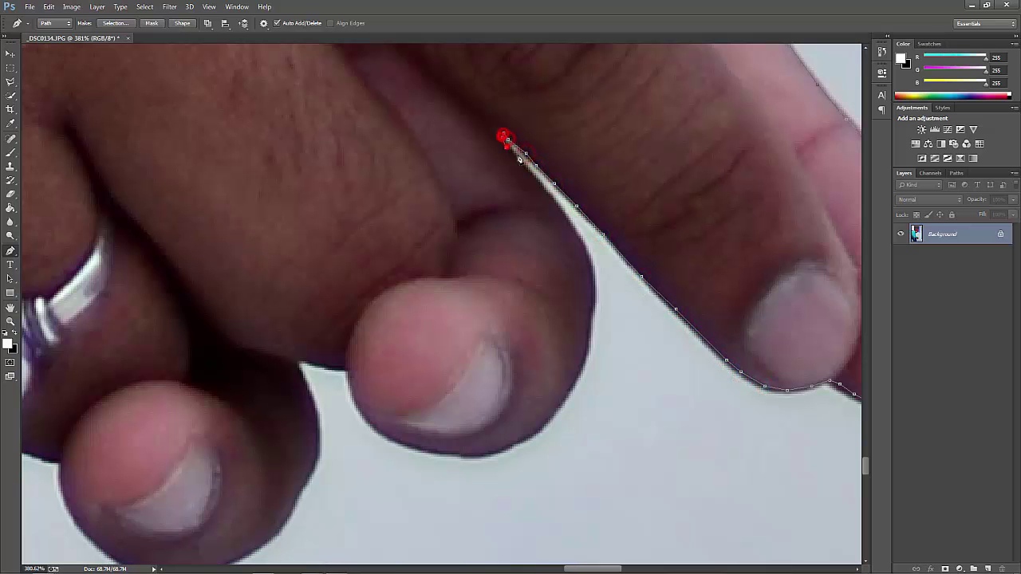
Add anchors around the next fingertip and down the lower finger
scroll(594, 275, "down", 3)
scroll(710, 255, "up", 3)
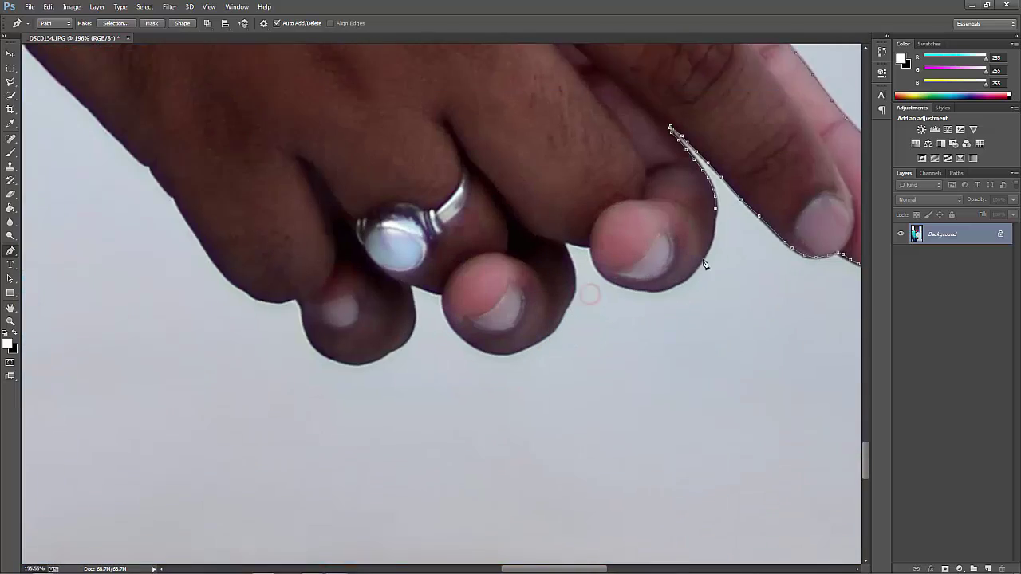
left_click(722, 201)
left_click(723, 218)
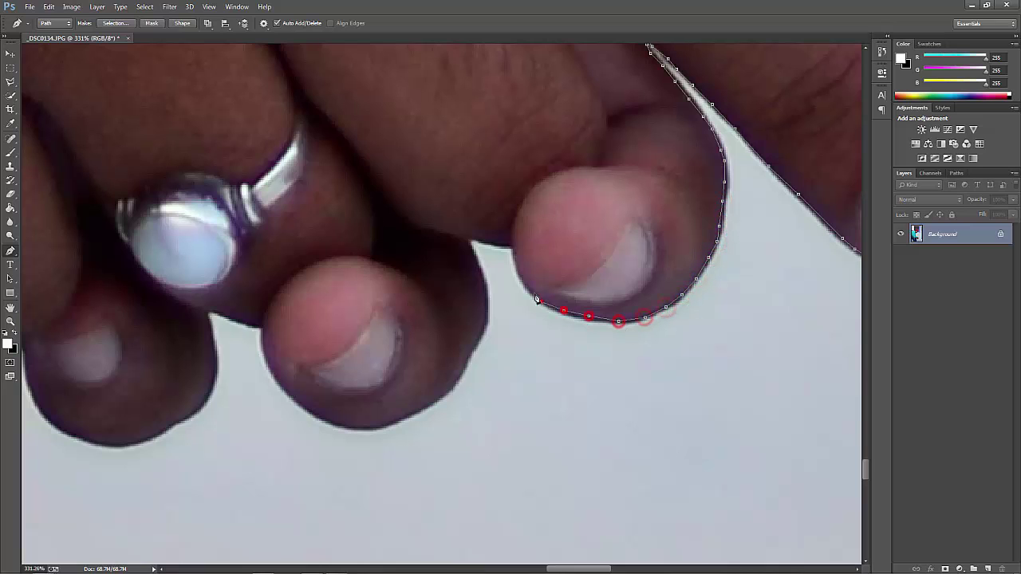
scroll(481, 268, "down", 3)
left_click(472, 248)
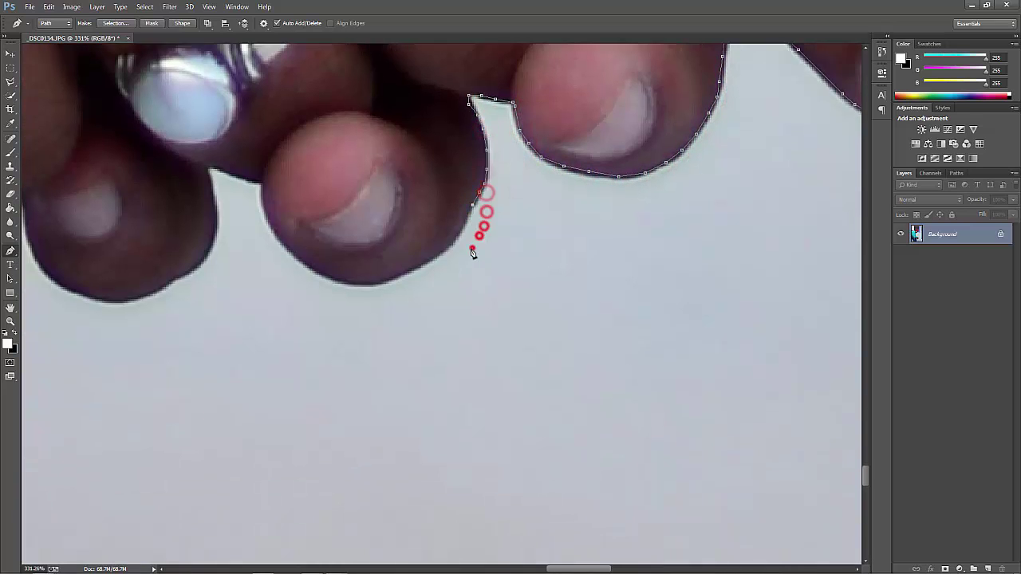
scroll(472, 248, "down", 1)
left_click(457, 193)
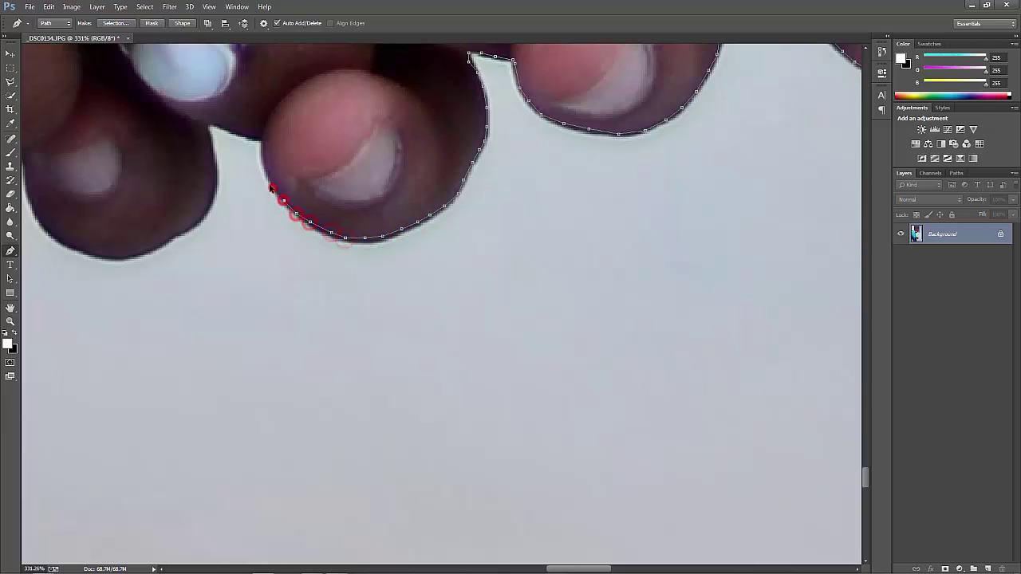
left_click_drag(265, 147, 383, 232)
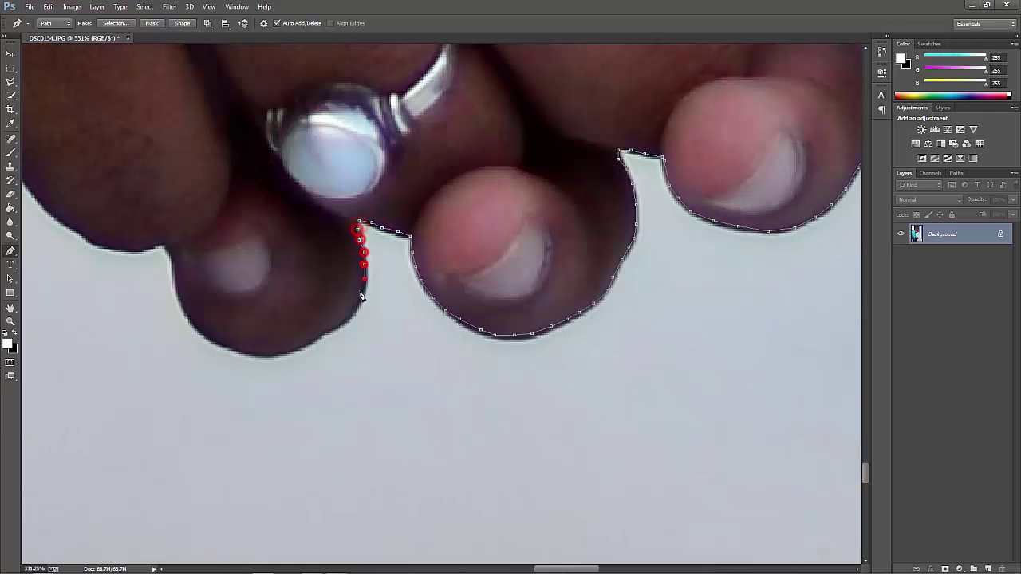
mouse_move(362, 296)
left_mouse_down()
mouse_move(478, 299)
mouse_move(607, 321)
left_mouse_up()
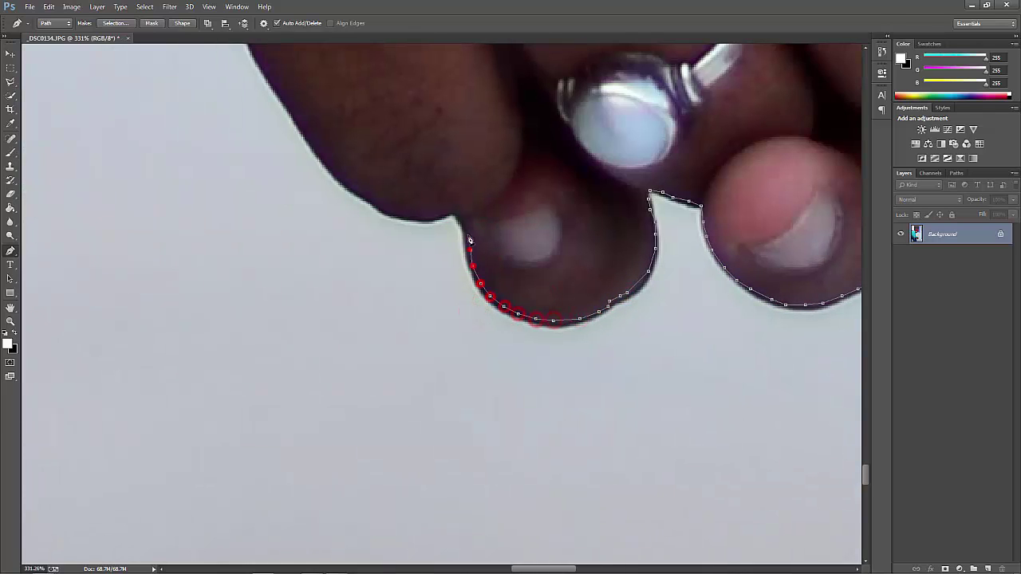
left_click_drag(470, 239, 550, 303)
Extend the path with anchors along the blue sleeve edge and shoulder
left_click_drag(465, 265, 572, 460)
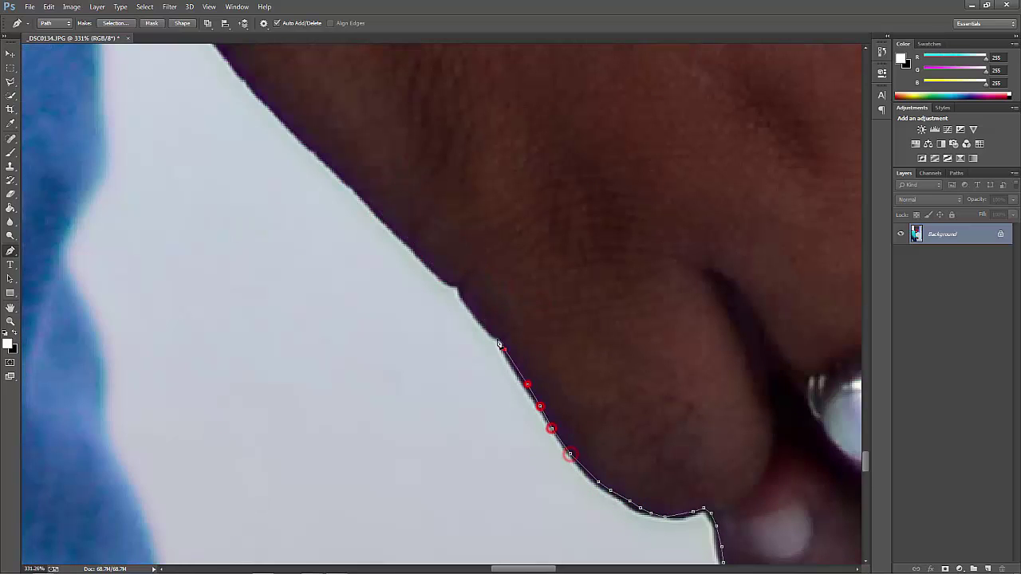
left_click_drag(428, 257, 495, 375)
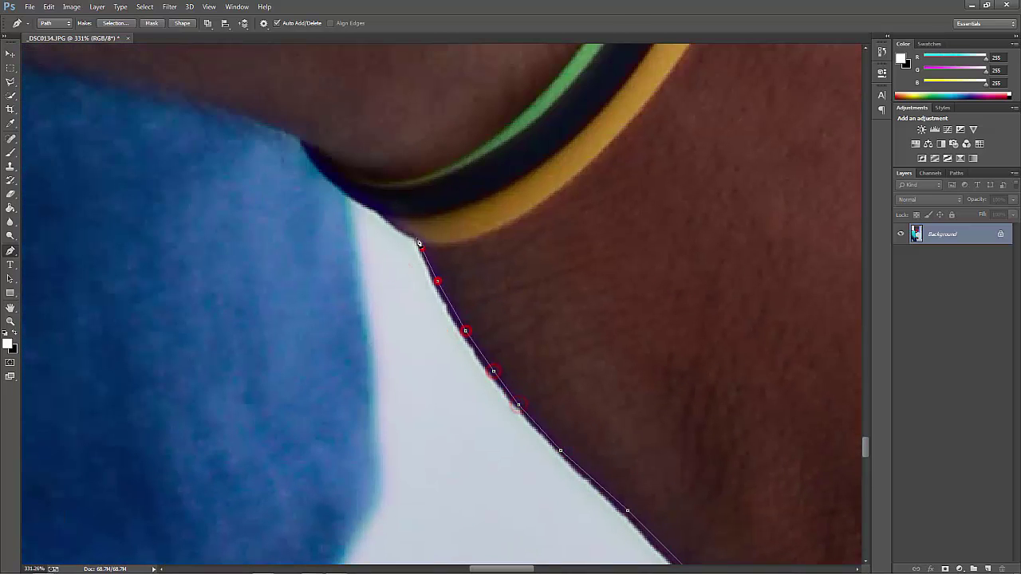
left_click_drag(419, 242, 451, 281)
left_click_drag(437, 399, 438, 295)
left_click_drag(446, 445, 447, 353)
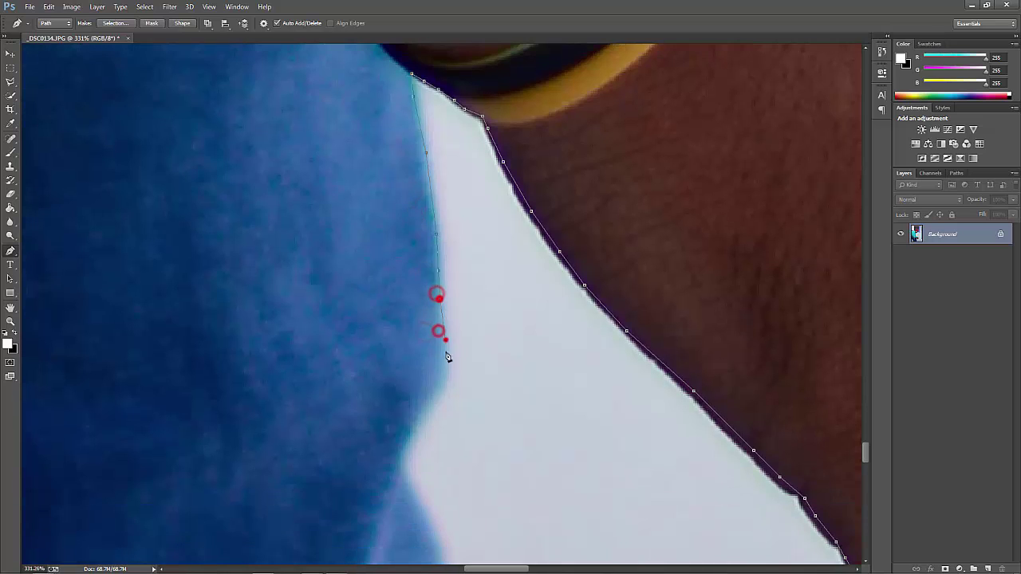
left_click_drag(479, 479, 479, 360)
mouse_move(520, 463)
left_mouse_down()
mouse_move(478, 290)
mouse_move(485, 319)
left_mouse_up()
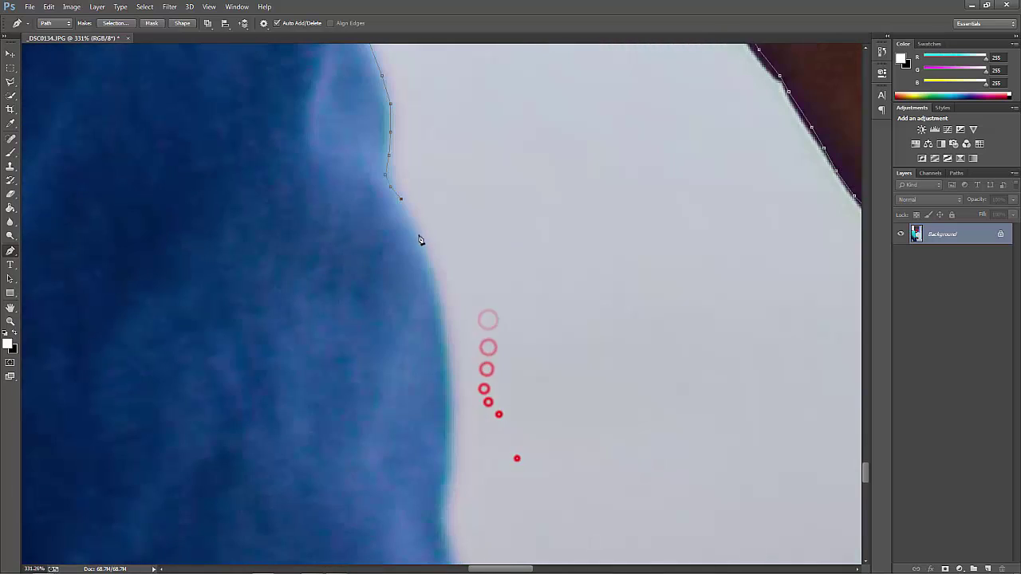
left_click_drag(449, 365, 417, 228)
left_click_drag(470, 365, 401, 165)
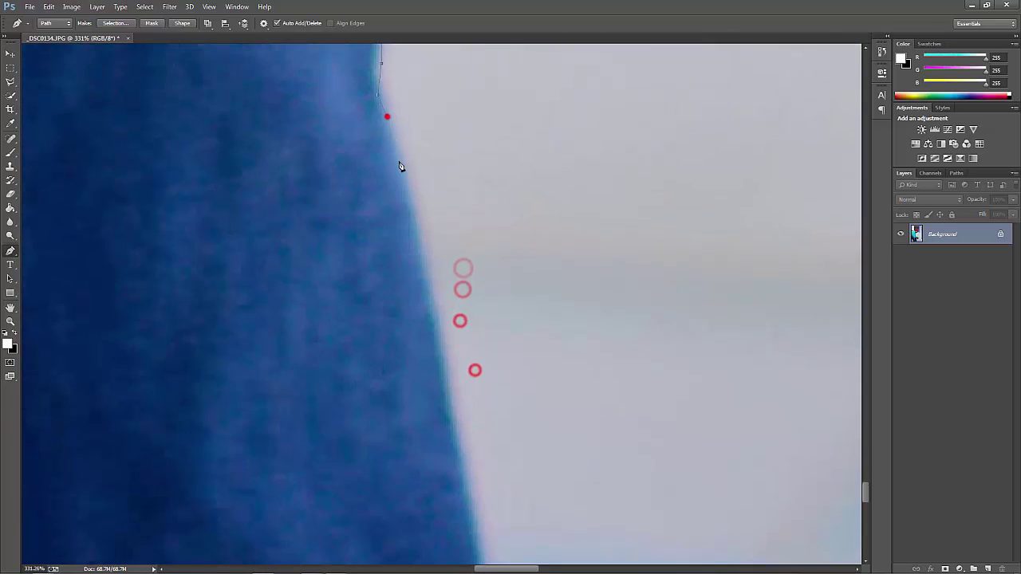
left_click_drag(439, 210, 465, 230)
left_click_drag(497, 469, 516, 264)
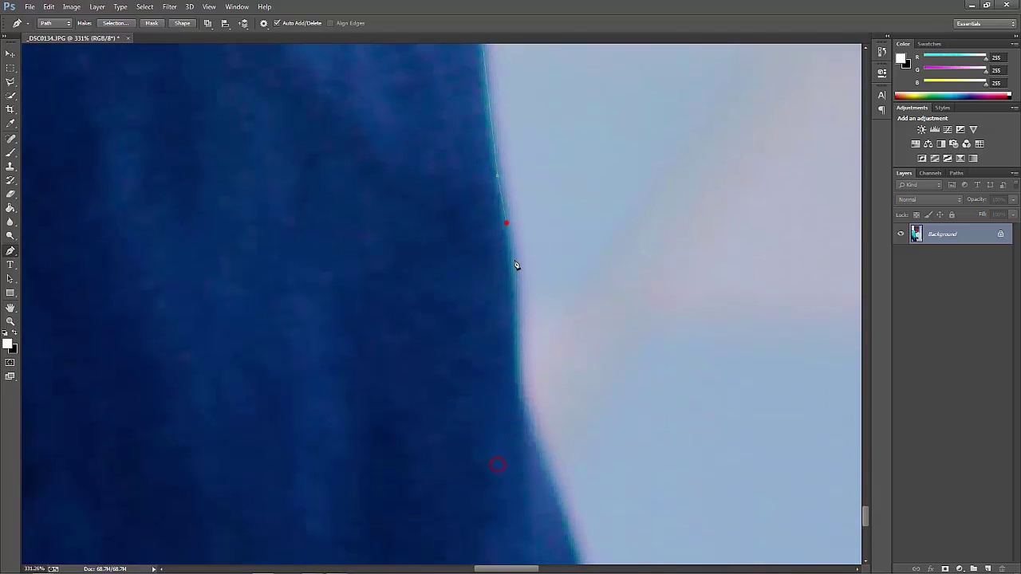
scroll(524, 405, "down", 3)
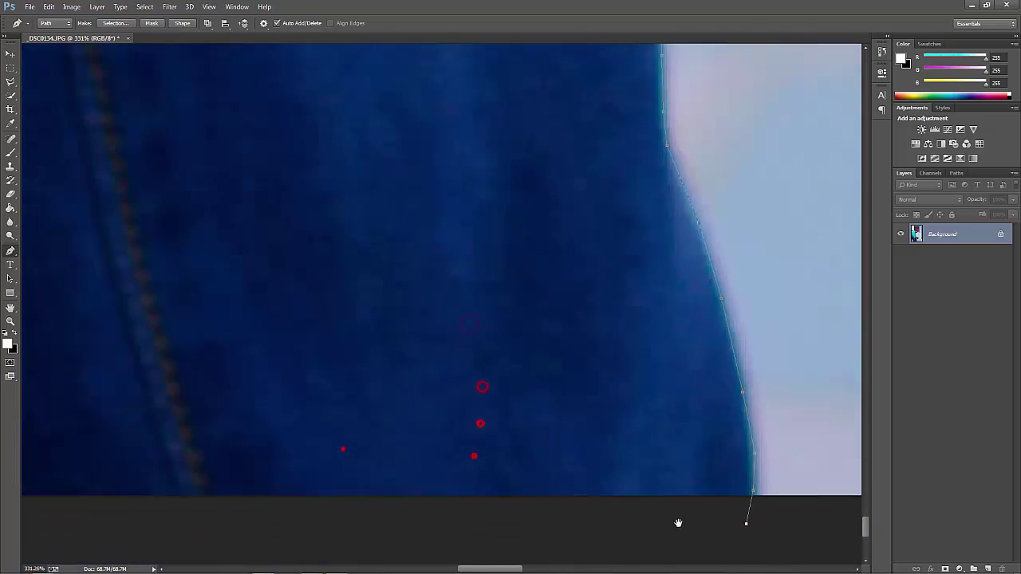
scroll(511, 455, "down", 3)
scroll(511, 455, "up", 3)
scroll(388, 399, "up", 3)
scroll(359, 271, "up", 2)
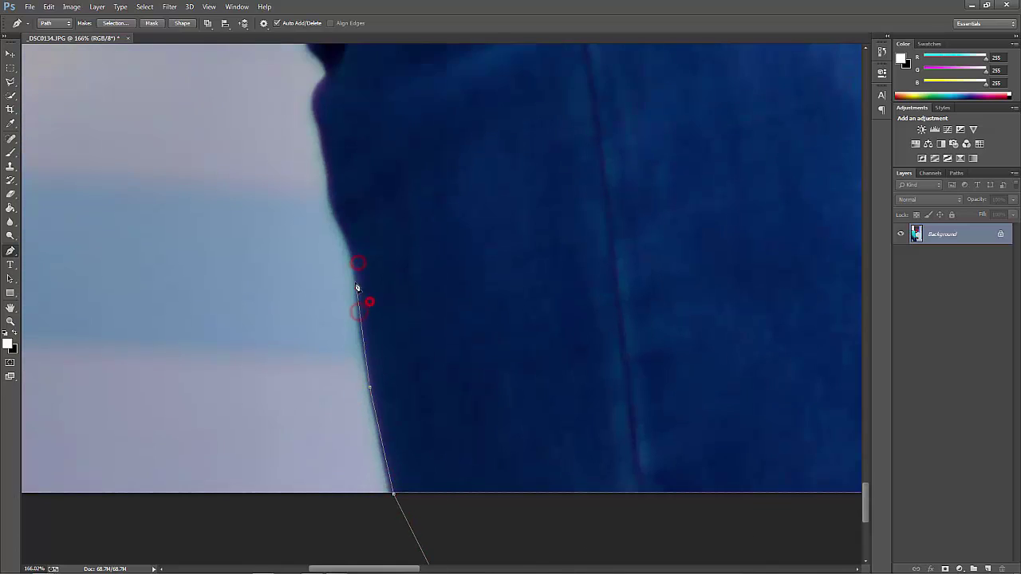
left_click(332, 194)
scroll(333, 194, "up", 2)
left_click(326, 177)
scroll(344, 256, "up", 1)
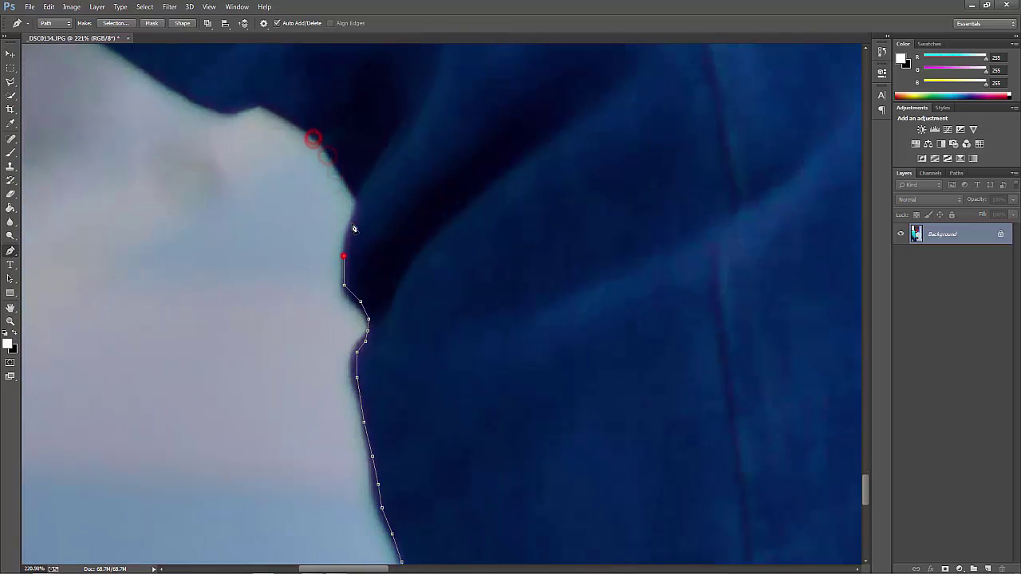
left_click_drag(242, 111, 272, 187)
left_click_drag(199, 100, 383, 370)
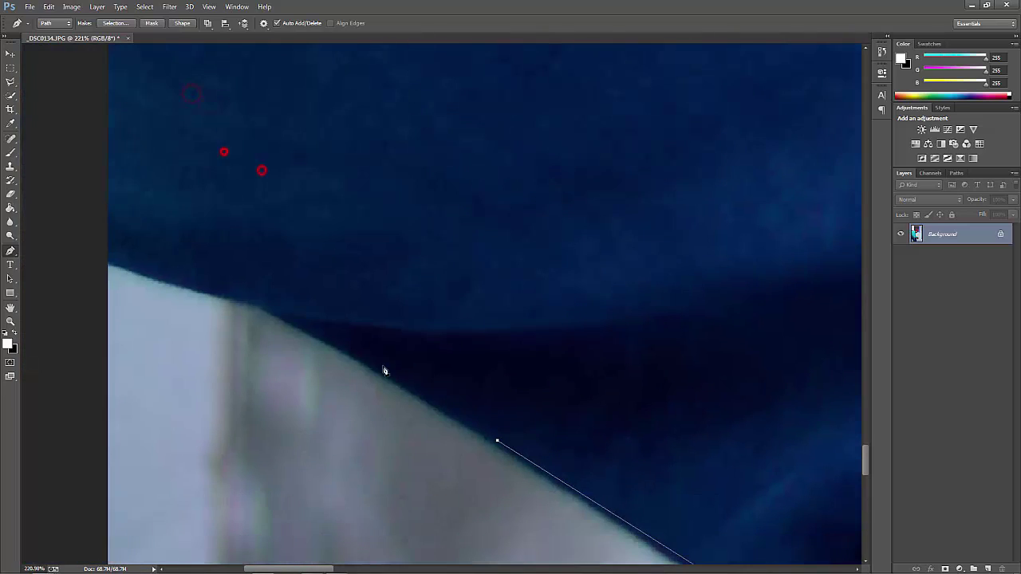
left_click(271, 313)
scroll(216, 285, "up", 2)
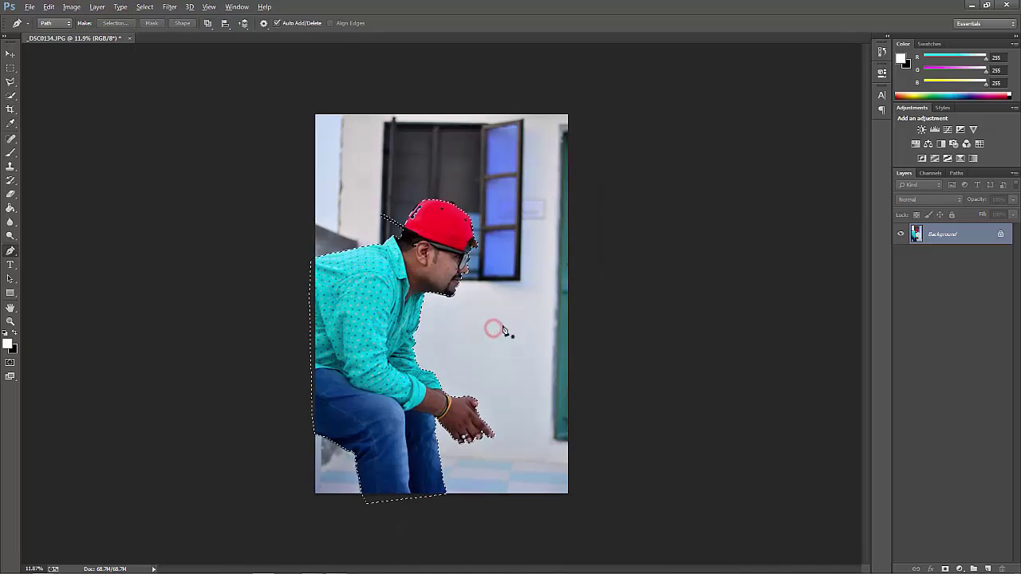
Load the traced path as a selection and apply Refine Edge
key("m")
left_click(252, 24)
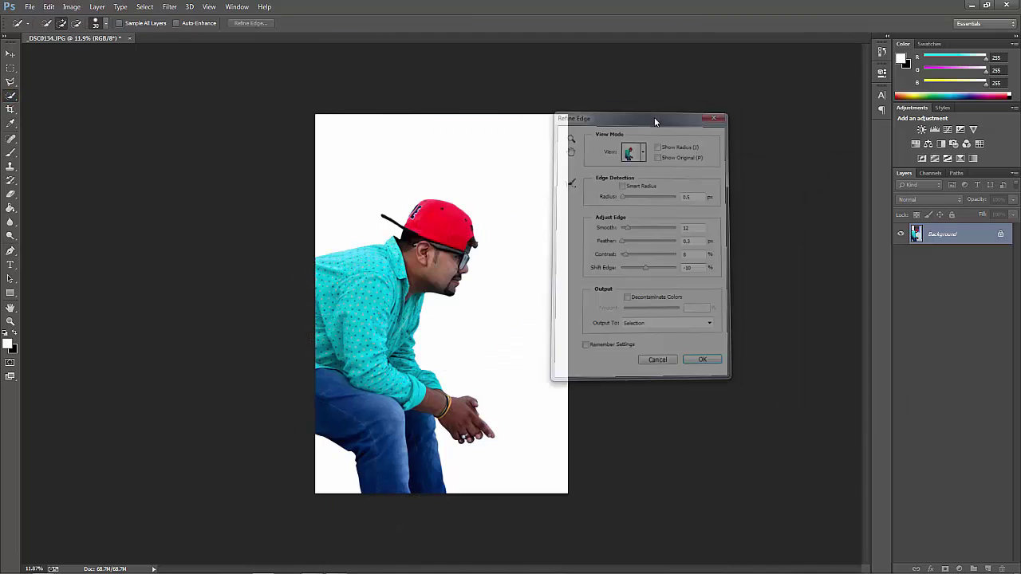
key("Return")
Copy the selected man onto a new Layer 1 and hide the Background
key("ctrl+j")
key("v")
left_click(901, 255)
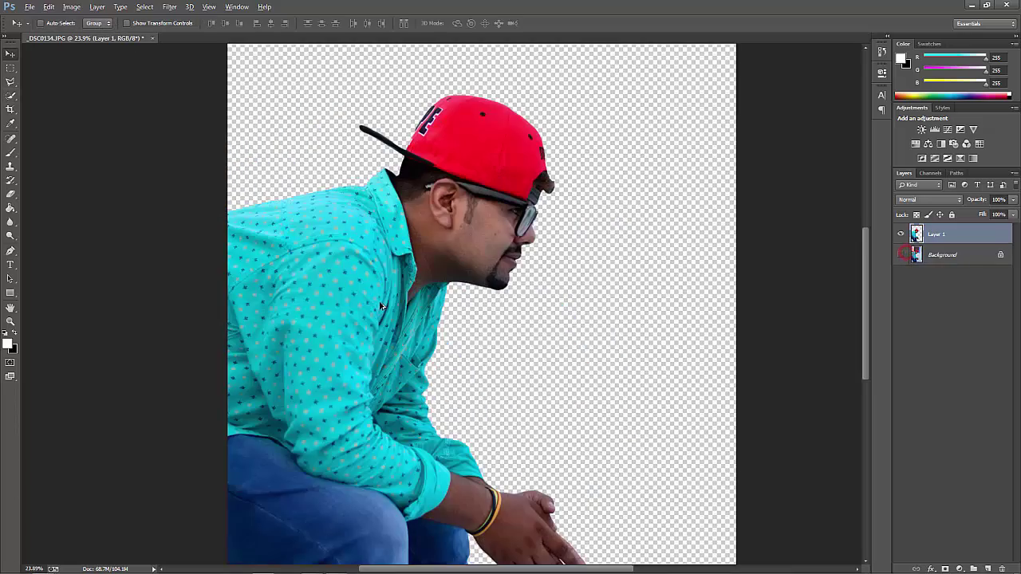
Duplicate the cut-out layer and place the bokeh image into the document
key("ctrl+j")
left_click(947, 254)
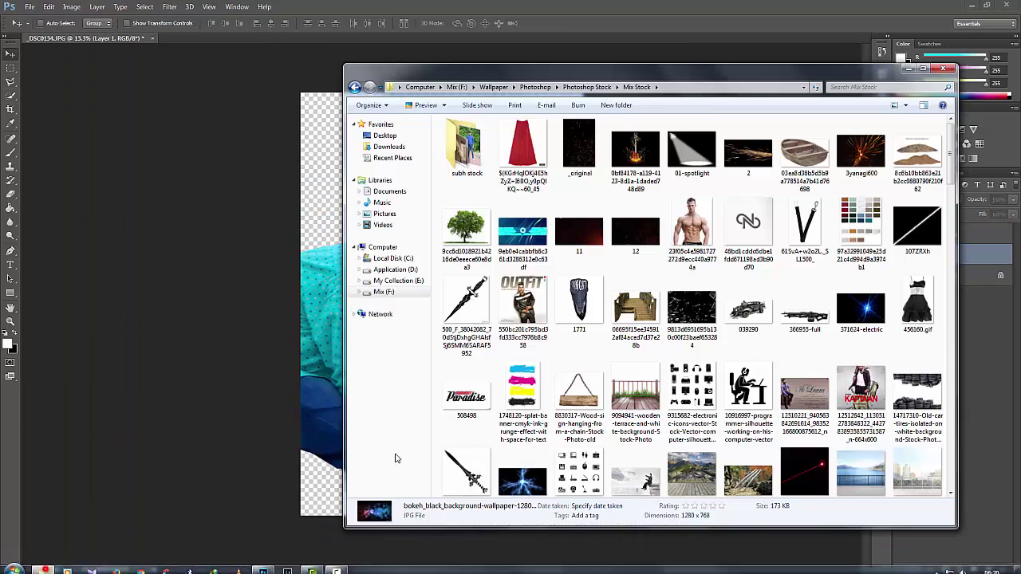
left_click_drag(806, 399, 855, 295)
key("Return")
Rotate the bokeh image 180°, flip it horizontally, then rotate 90° counterclockwise
key("ctrl+t")
right_click(520, 281)
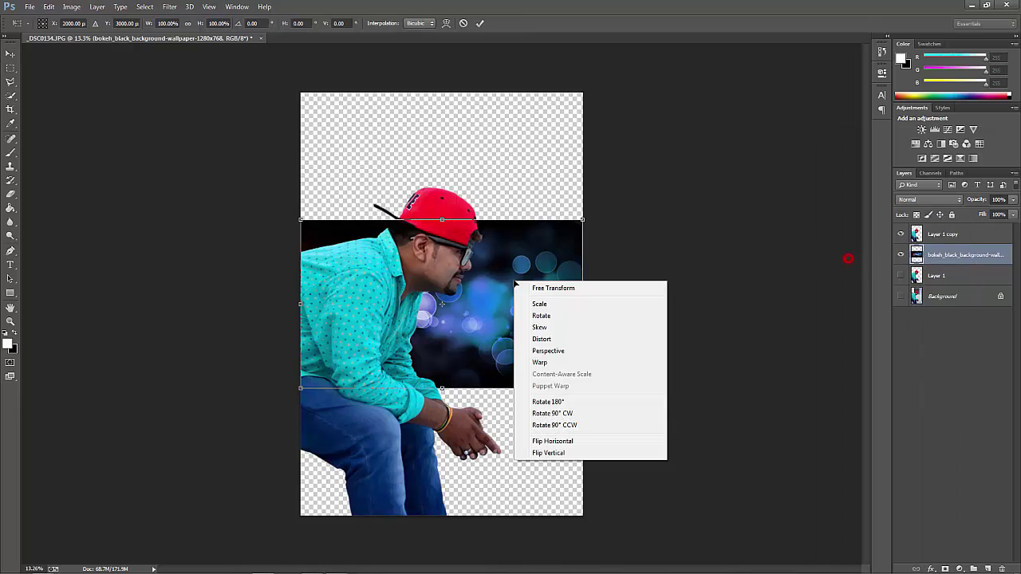
left_click(558, 423)
right_click(502, 381)
left_click(558, 524)
right_click(485, 350)
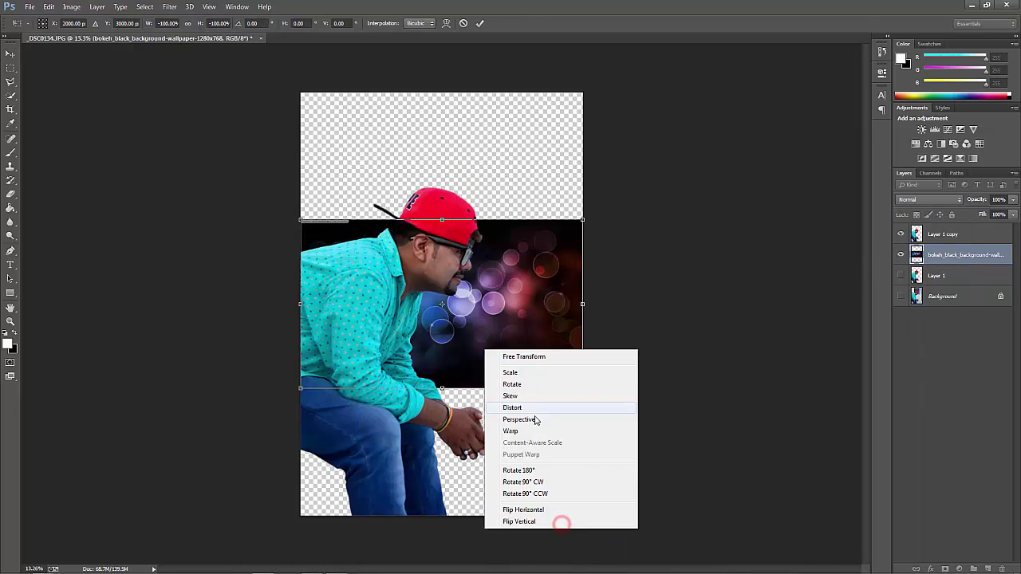
left_click(522, 494)
Enlarge the bokeh image to cover the whole canvas and commit the transform
mouse_move(526, 445)
left_mouse_down()
mouse_move(506, 482)
mouse_move(654, 547)
left_mouse_up()
left_click_drag(438, 36, 440, 56)
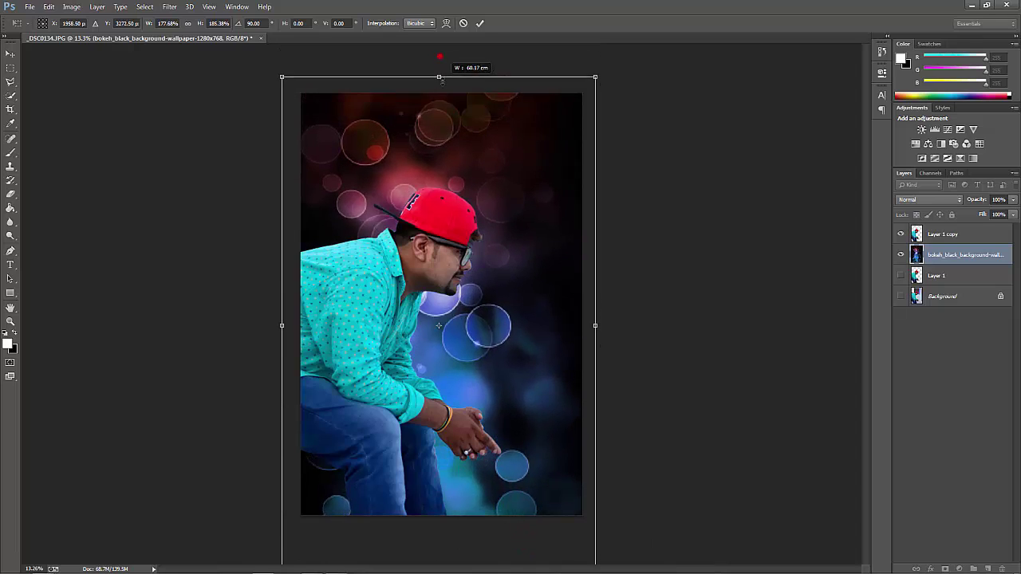
scroll(440, 481, "down", 1)
left_click_drag(440, 482, 439, 479)
key("Return")
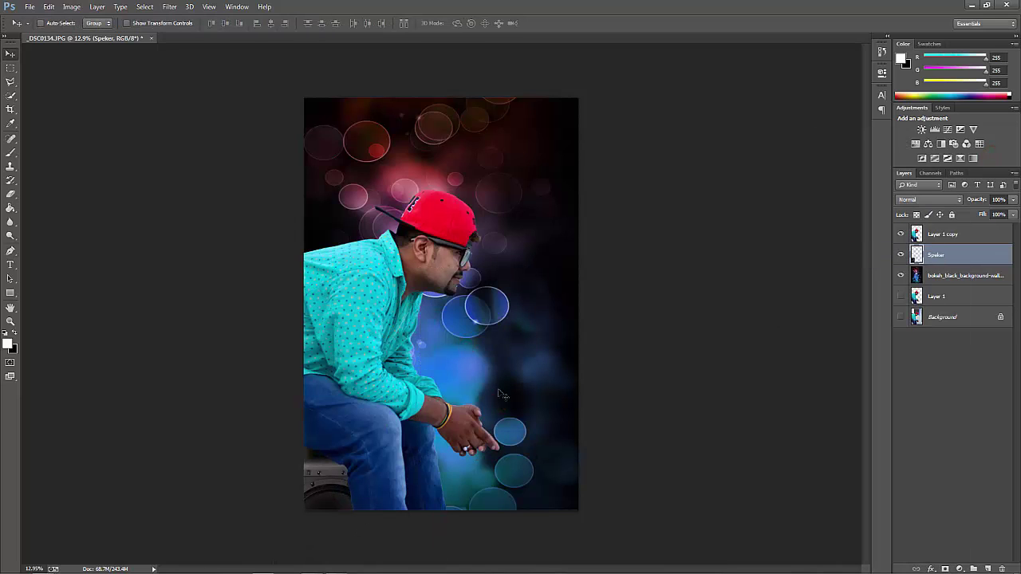
Commit the speaker's placement and reshape the man's shoulder with two Forward Warp Liquify passes
key("ctrl+t")
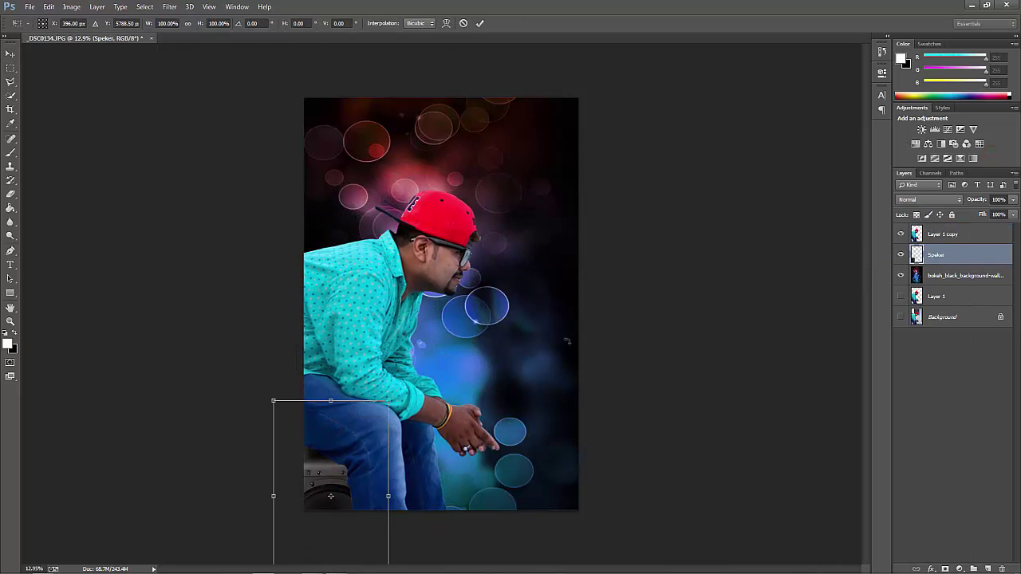
key("Return")
key("ctrl+shift+x")
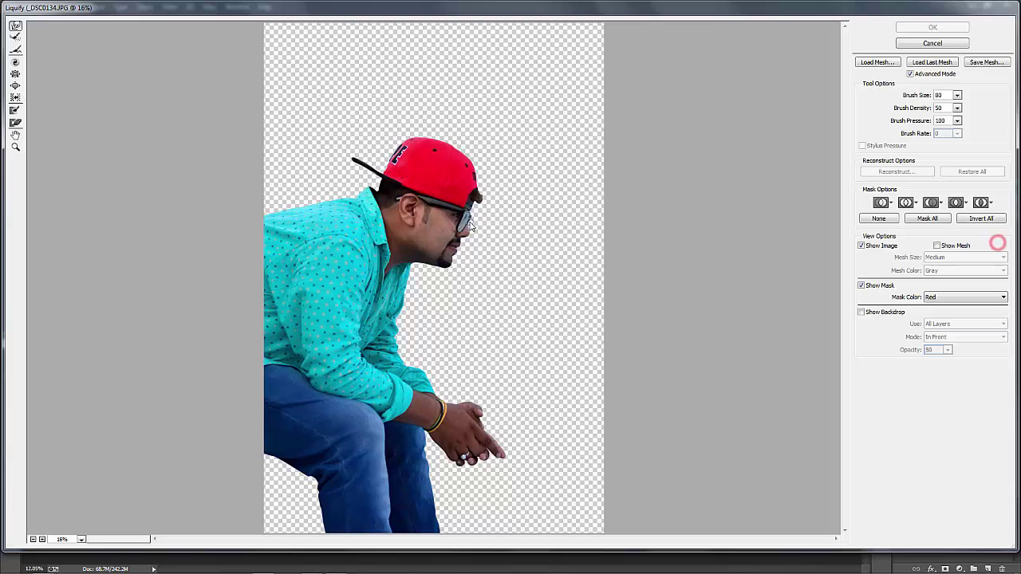
left_click_drag(245, 199, 271, 229)
left_click(921, 30)
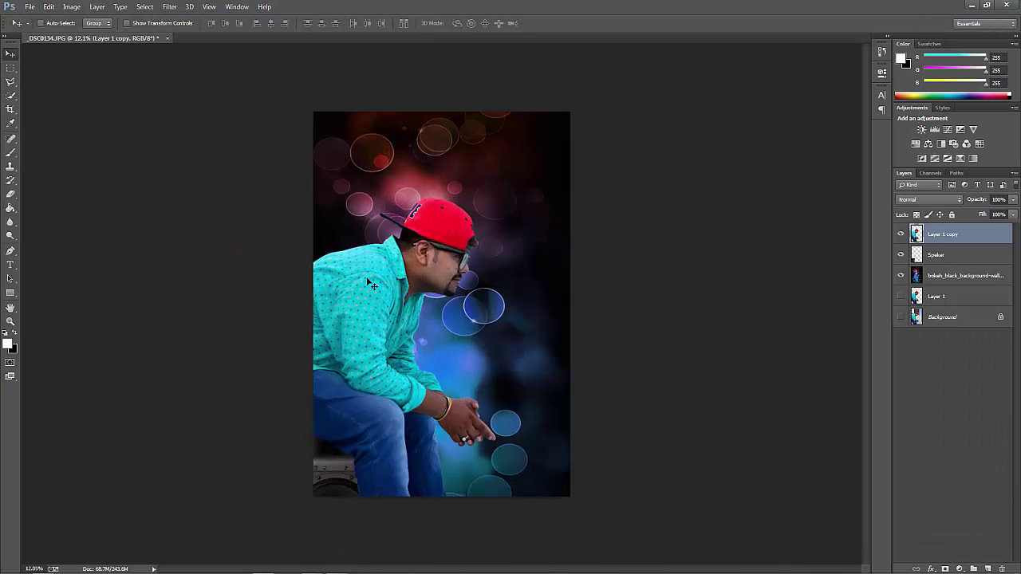
key("ctrl+shift+x")
left_click_drag(305, 211, 317, 207)
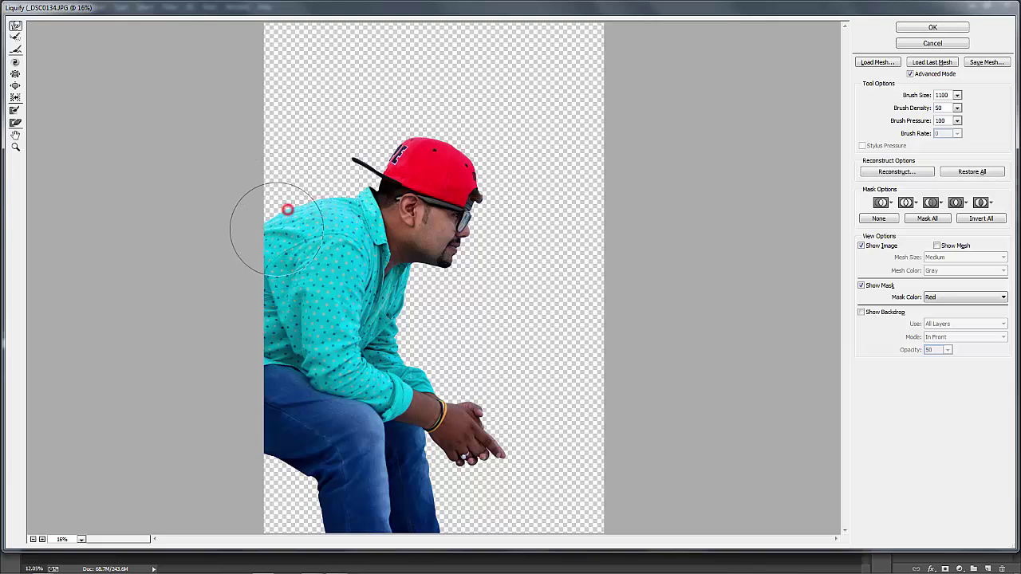
left_click(932, 27)
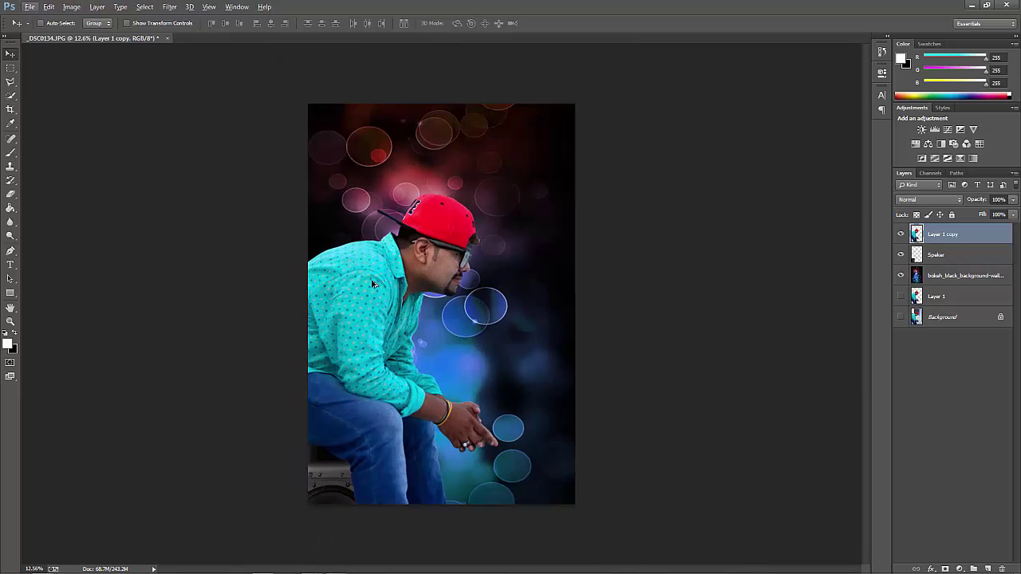
Enlarge the man's layer slightly without rotating it, and heal the spot on his cheek
key("ctrl+t")
left_click_drag(565, 267, 563, 265)
key("Escape")
key("ctrl+t")
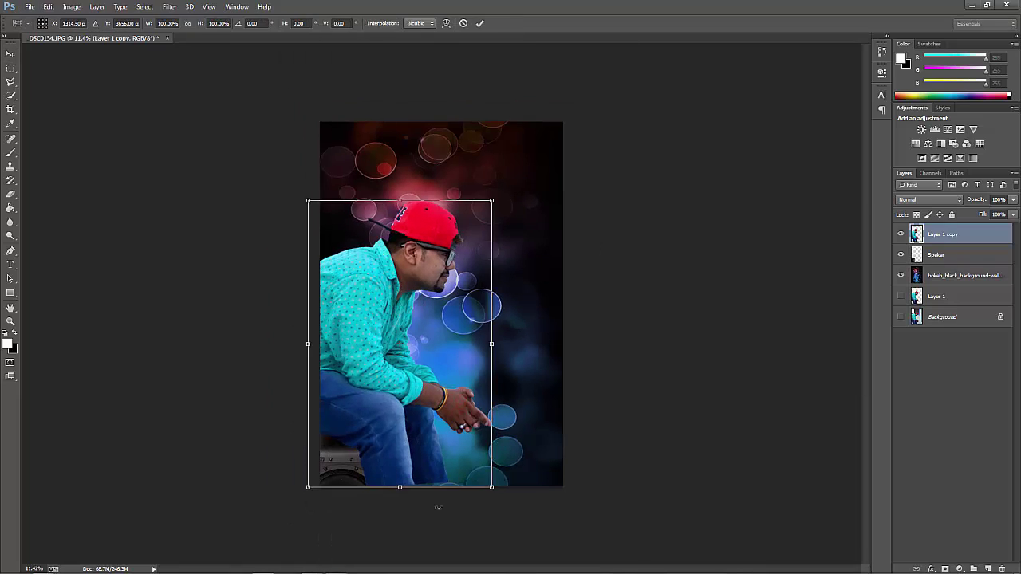
left_click_drag(494, 485, 493, 492)
key("Return")
scroll(514, 317, "up", 8)
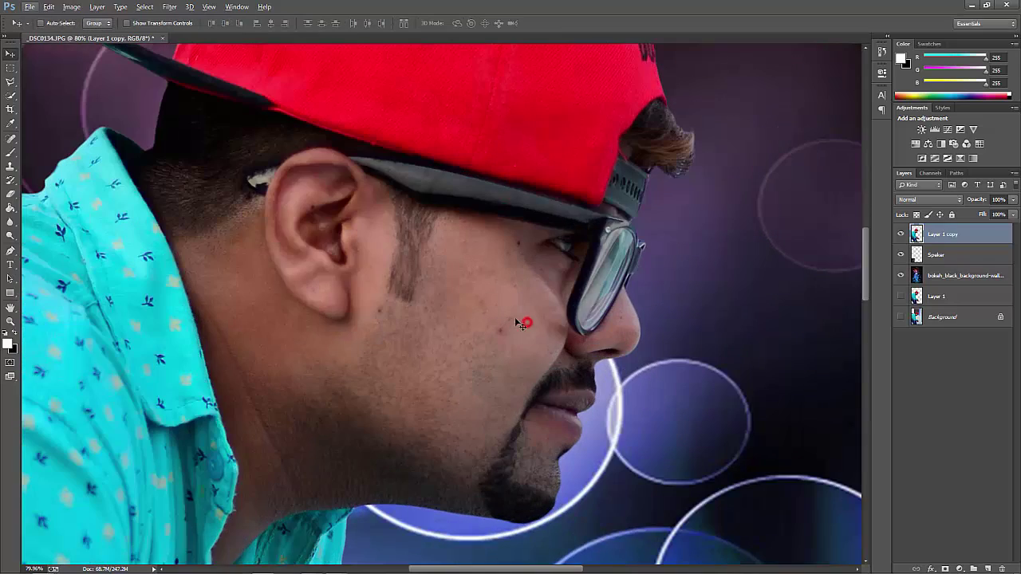
key("j")
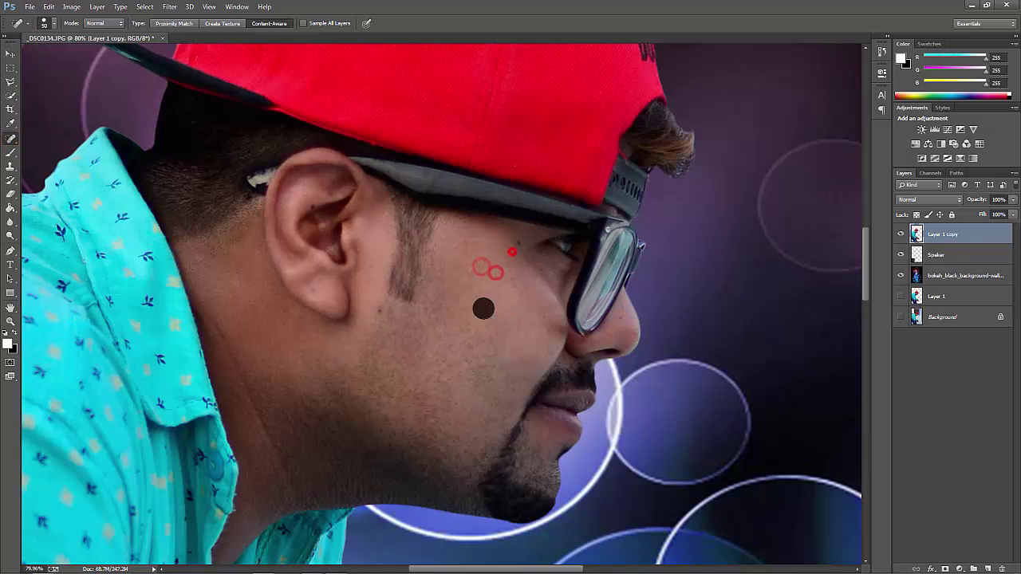
key("ctrl+0")
Apply Auto Color to the speaker layer and darken its midtones with Curves
key("v")
left_click(968, 253)
left_click(70, 6)
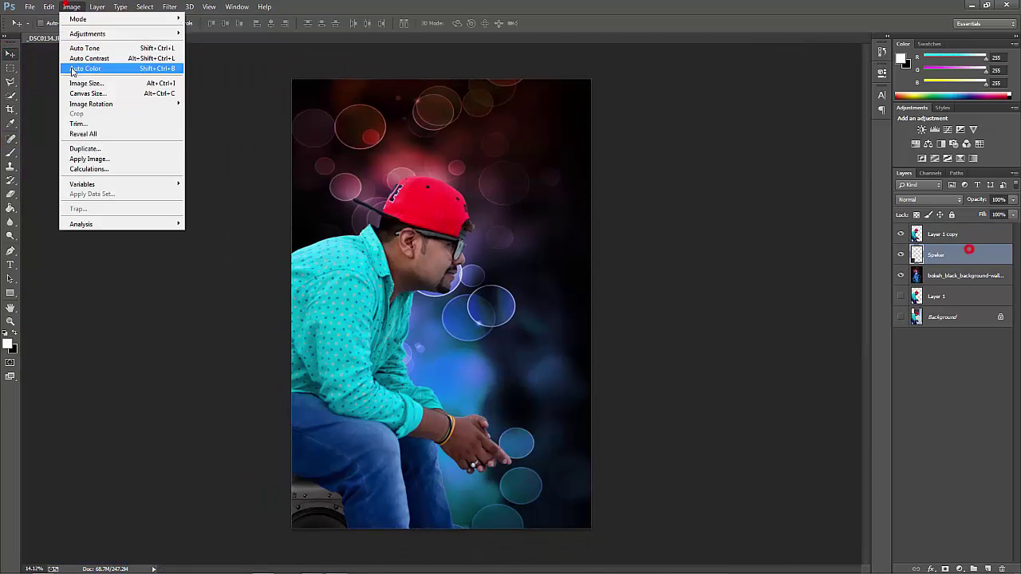
left_click(73, 69)
left_click(71, 6)
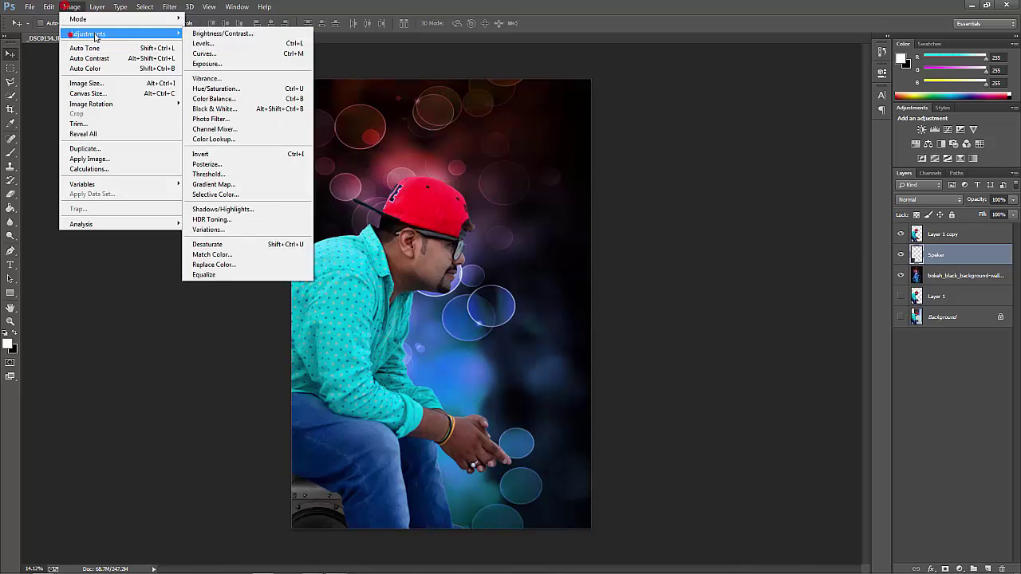
left_click(204, 55)
left_click_drag(848, 275, 853, 280)
Apply the Curves, then paint black shading beneath the man on a new layer with a large brush
key("Return")
left_click(988, 568)
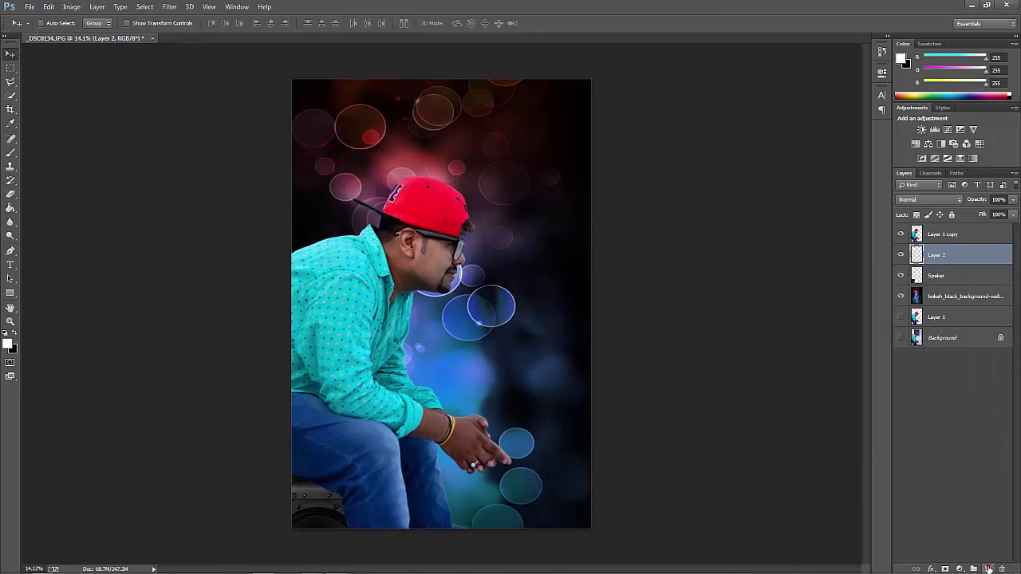
key("b")
key("x")
key("bracketright")
key("bracketright")
key("bracketright")
scroll(357, 387, "up", 3)
scroll(305, 384, "up", 2)
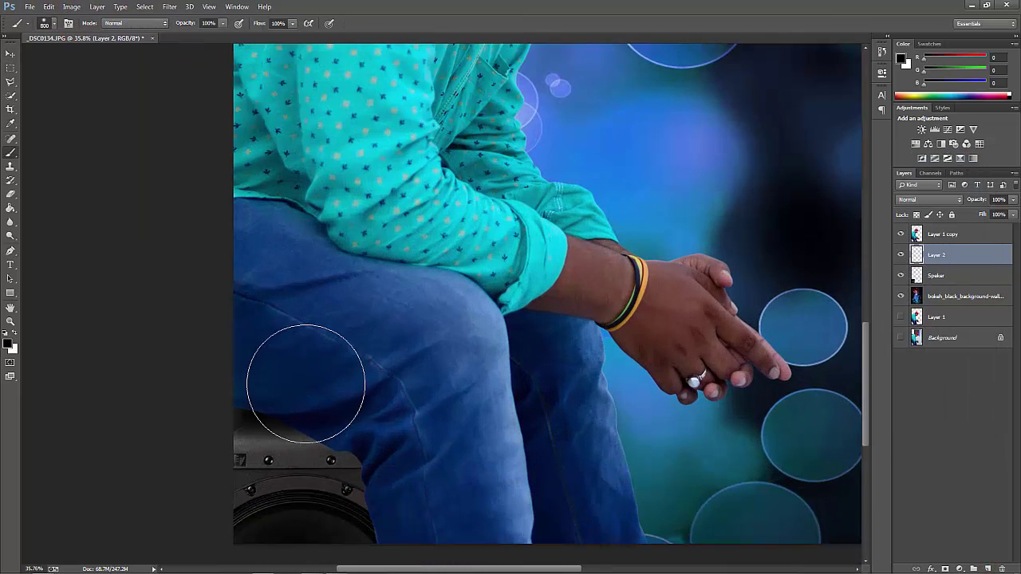
scroll(246, 364, "down", 3)
scroll(335, 383, "up", 4)
Lighten the man's jeans with the Dodge tool and clear the selection
left_click(986, 239)
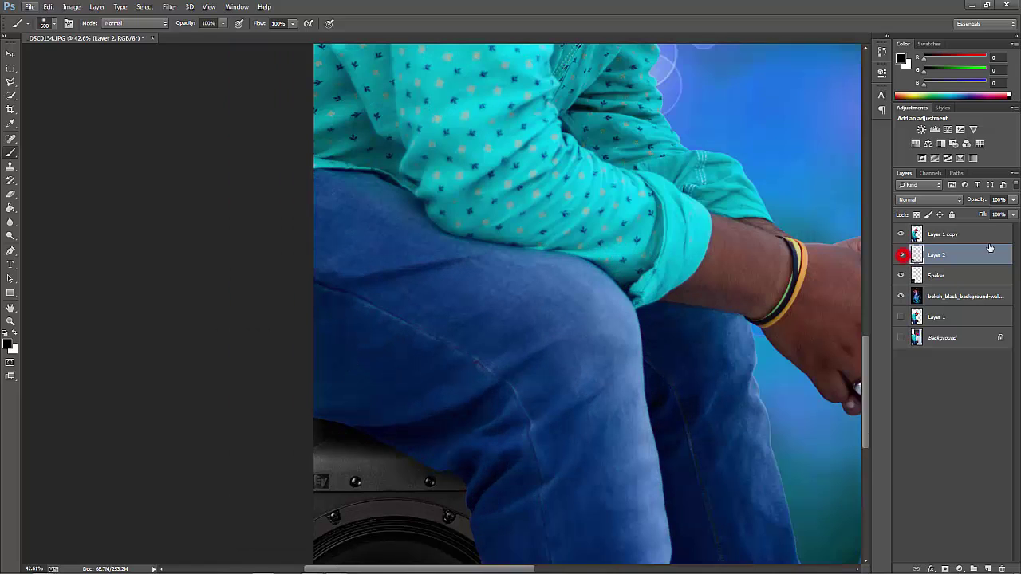
left_click(10, 235)
scroll(425, 448, "down", 1)
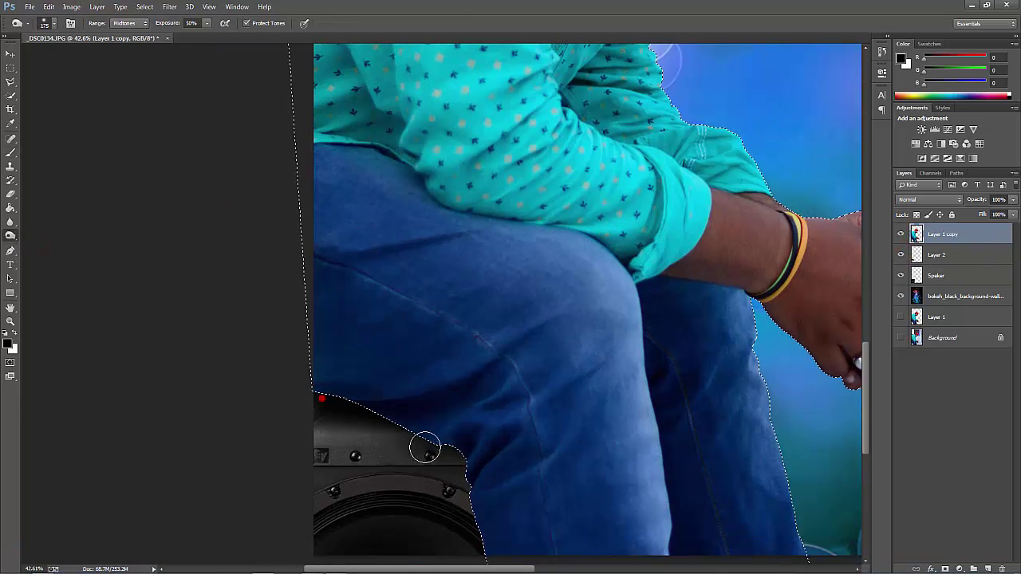
key("ctrl+d")
left_click(957, 254)
scroll(510, 433, "down", 4)
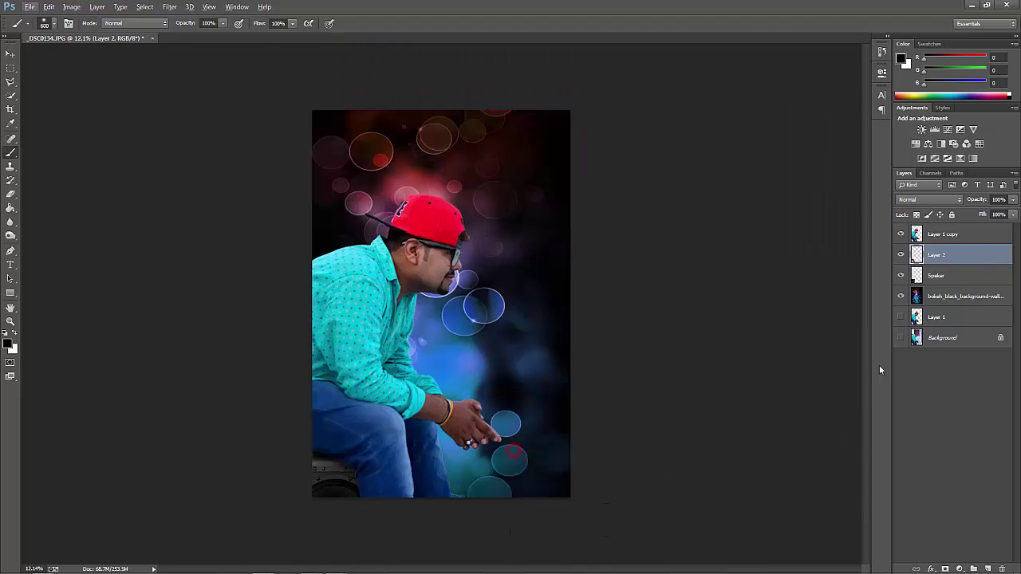
left_click(11, 53)
Shift the speaker layer's Color Balance toward blue, midtones -18, 0, +18
left_click(934, 275)
key("ctrl+b")
left_click_drag(488, 214, 501, 220)
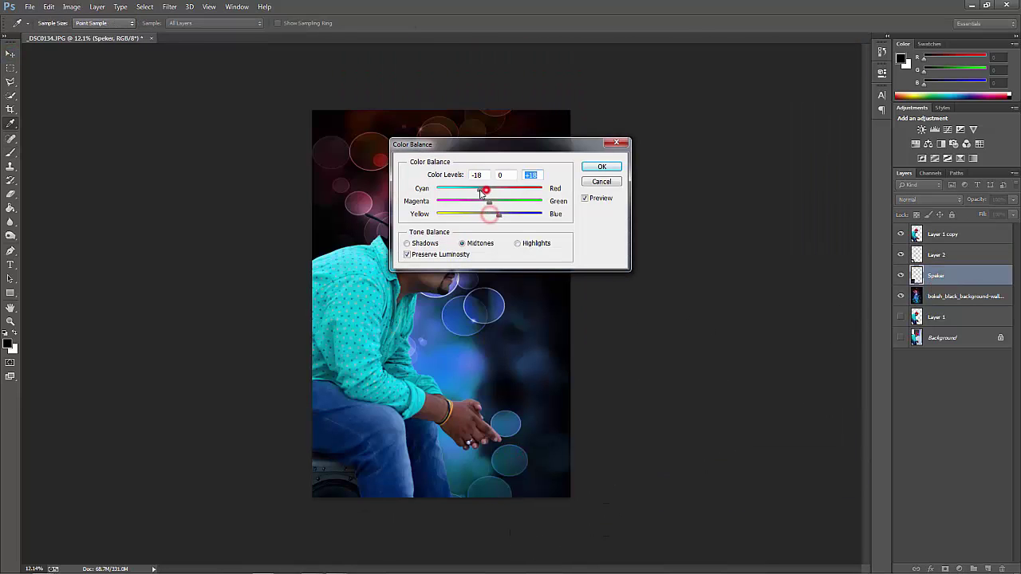
Apply the speaker's blue tint and give the man's layer a gentle midtone curve
left_click(601, 167)
scroll(558, 199, "up", 2)
left_click(942, 234)
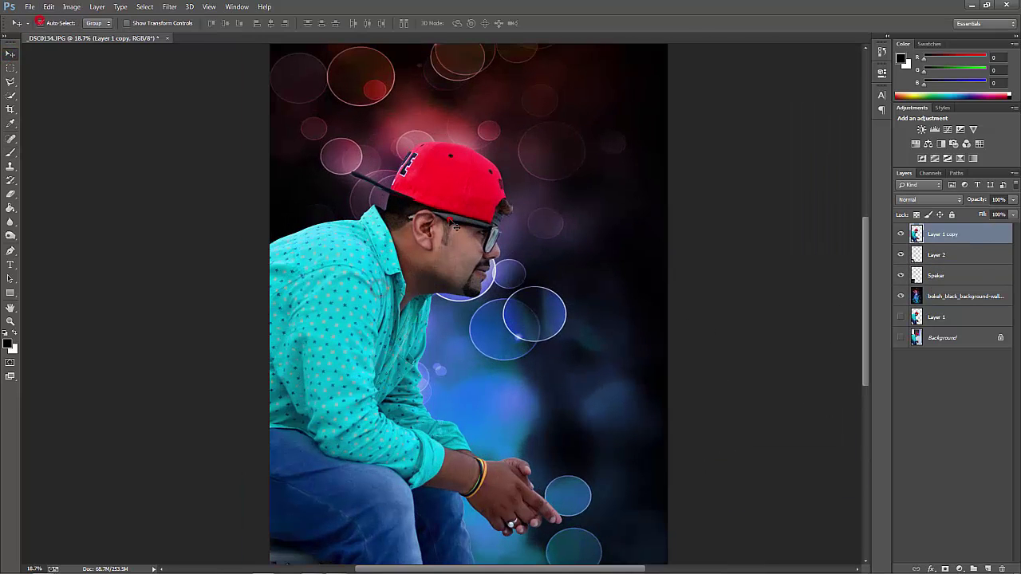
key("ctrl+b")
left_click_drag(608, 148, 881, 175)
left_click(866, 207)
left_click(71, 7)
left_click(225, 52)
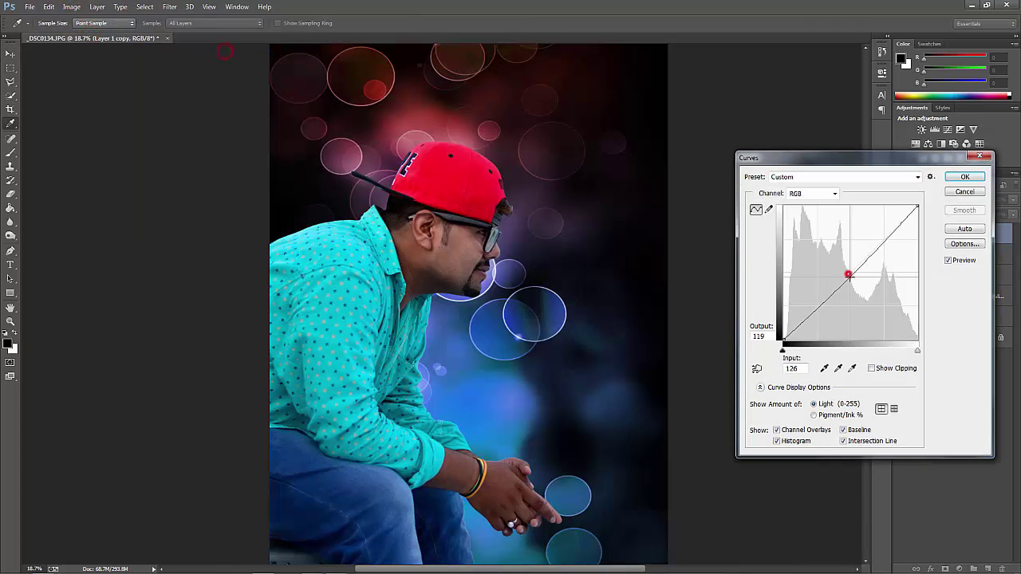
key("Escape")
Set the man's Color Balance to -9, 0, +2 for a slight cyan shift
scroll(558, 287, "down", 1)
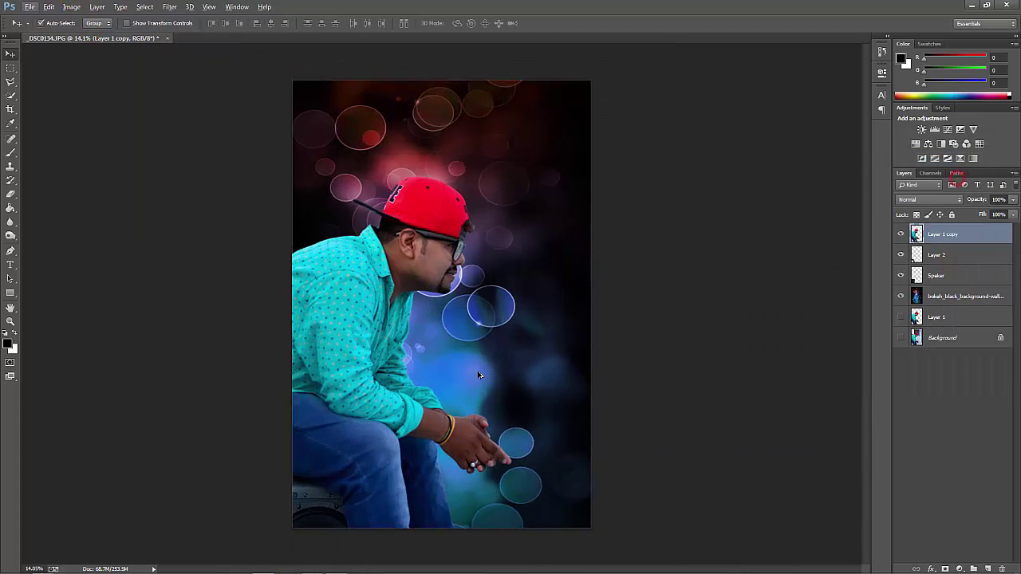
key("ctrl+b")
left_click_drag(754, 212, 756, 214)
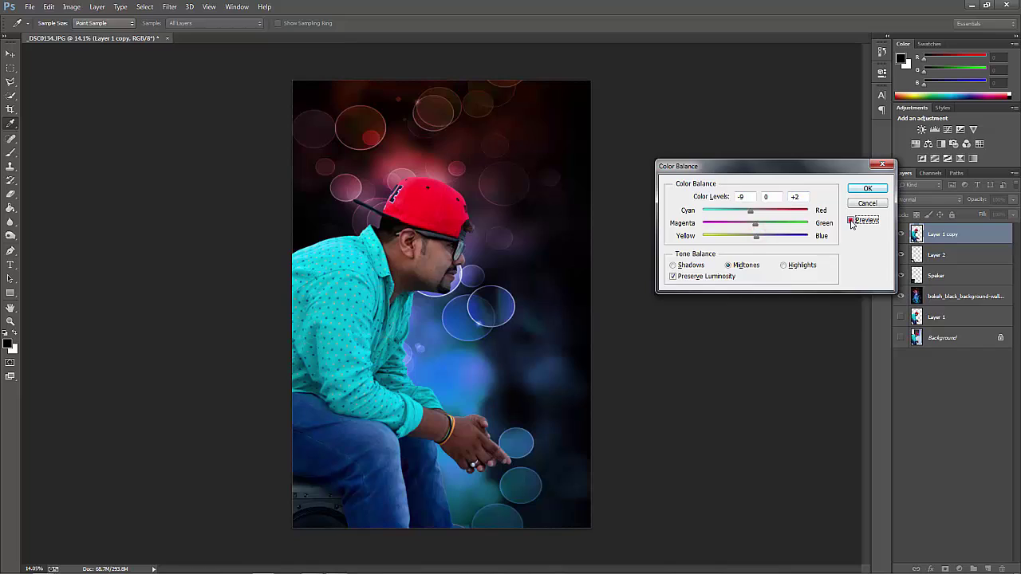
left_click(868, 188)
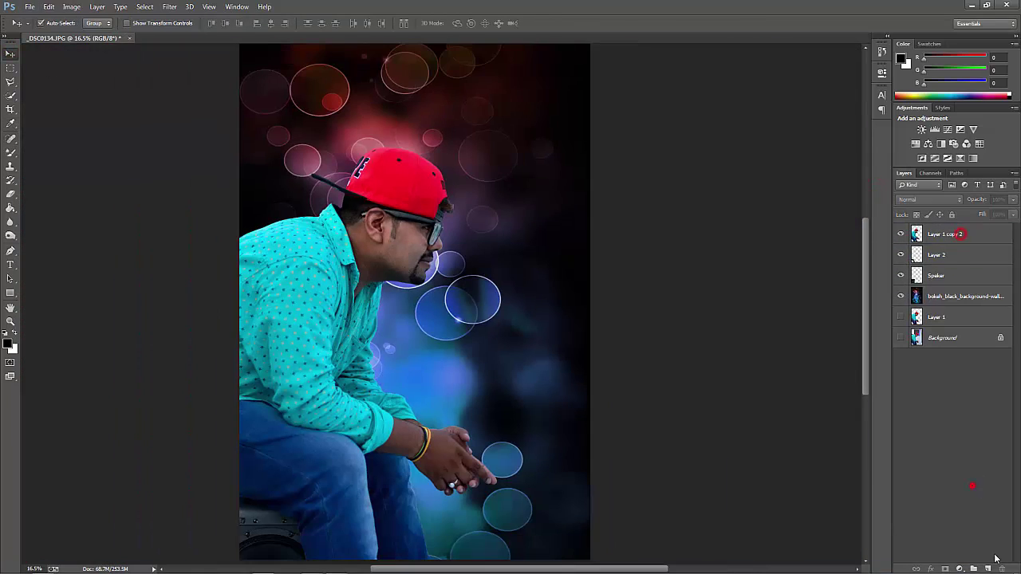
Add Layer 3 and paint a lighter skin tone over the cheek with a 100 px brush
left_click(987, 568)
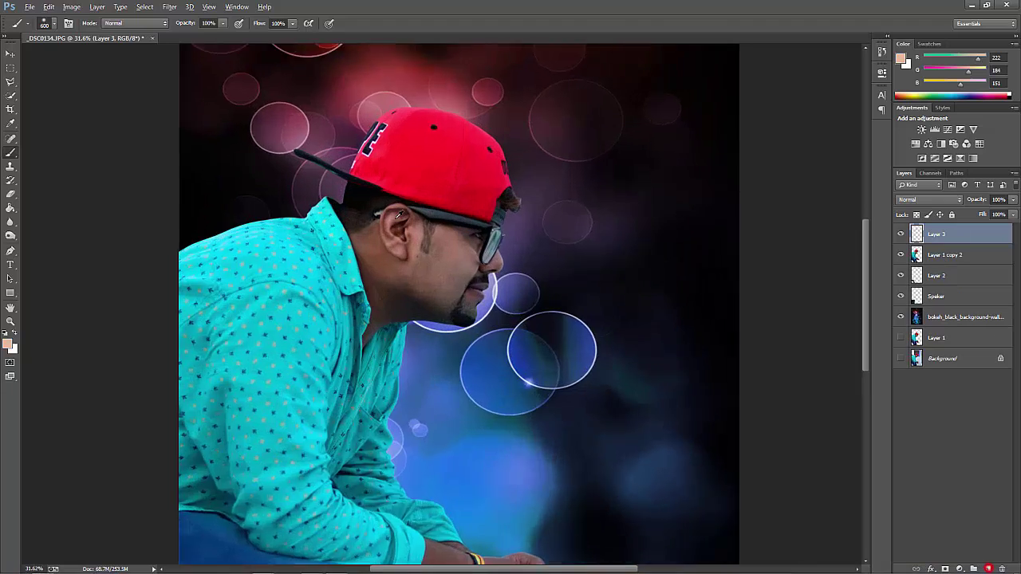
scroll(396, 214, "up", 3)
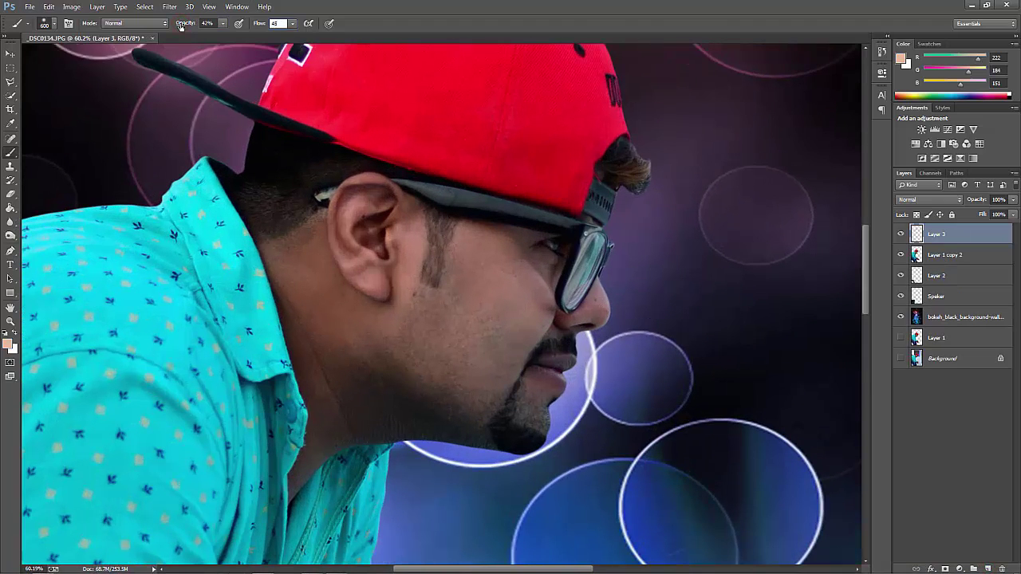
right_click(483, 262)
right_click(524, 257)
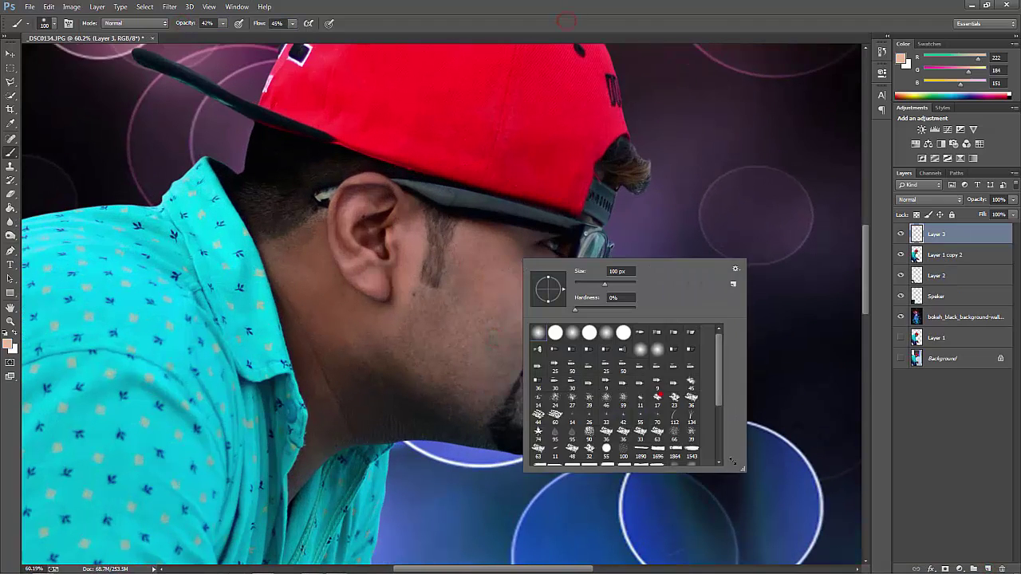
scroll(502, 272, "up", 3)
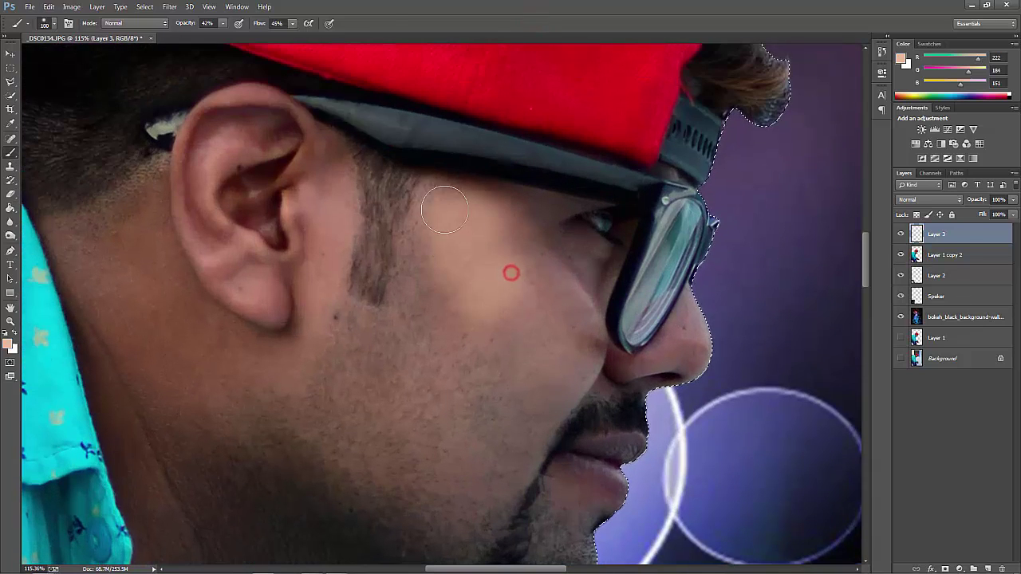
mouse_move(563, 283)
left_mouse_down()
mouse_move(387, 377)
mouse_move(351, 327)
mouse_move(500, 426)
mouse_move(316, 422)
mouse_move(320, 168)
mouse_move(266, 114)
mouse_move(262, 167)
mouse_move(421, 425)
left_mouse_up()
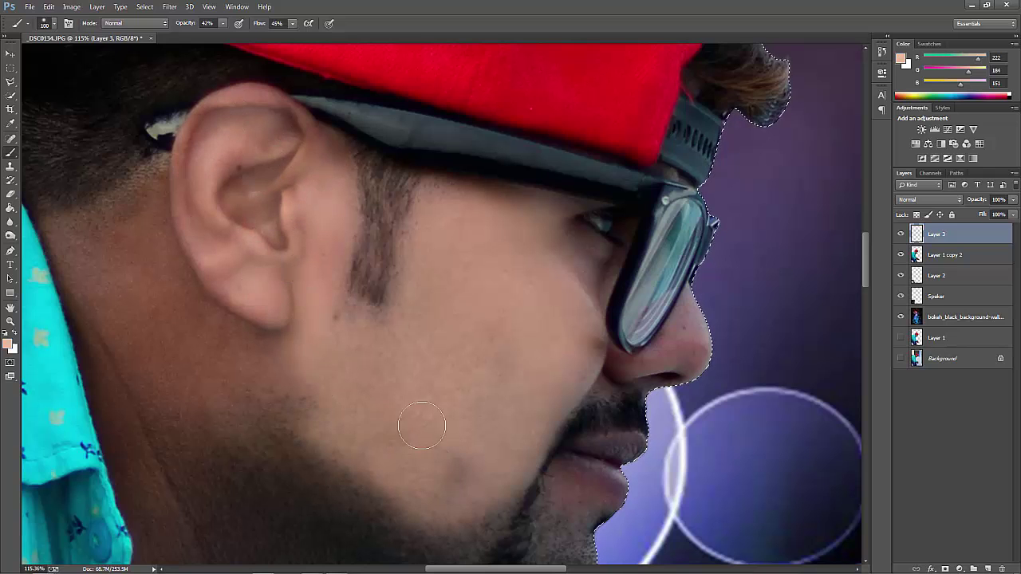
Paint skin tone around the lips, chin and along the nose edge with a smaller brush
scroll(577, 335, "up", 3)
scroll(547, 349, "up", 3)
key("bracketleft")
key("bracketleft")
key("bracketleft")
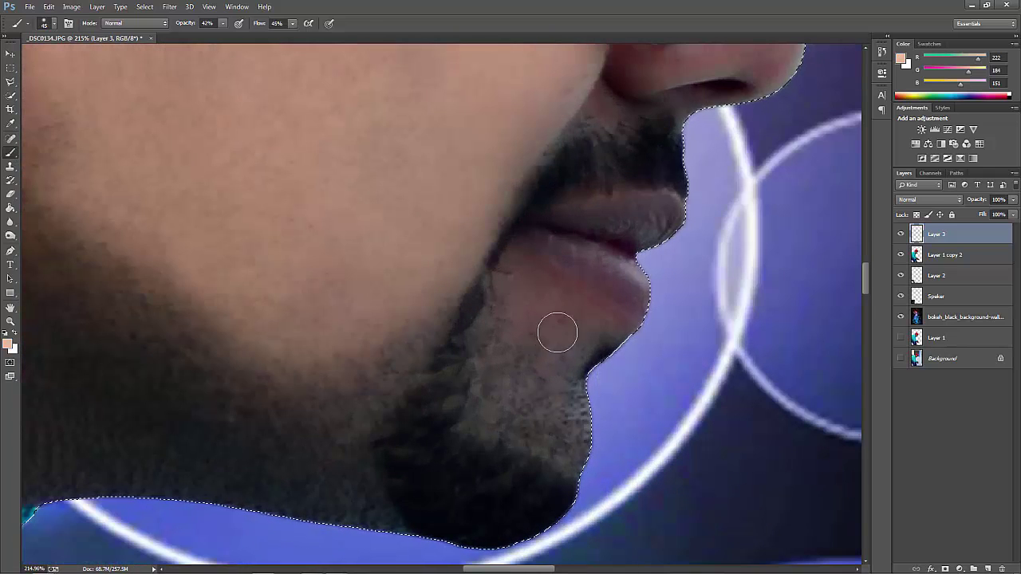
mouse_move(555, 330)
left_mouse_down()
mouse_move(563, 426)
mouse_move(519, 308)
mouse_move(501, 404)
mouse_move(500, 354)
left_mouse_up()
scroll(502, 353, "up", 5)
mouse_move(745, 194)
left_mouse_down()
mouse_move(774, 273)
mouse_move(718, 255)
mouse_move(636, 273)
mouse_move(725, 228)
mouse_move(606, 291)
left_mouse_up()
Cover the neck stubble and the shadow beside the collar with skin-tone paint
scroll(656, 305, "down", 2)
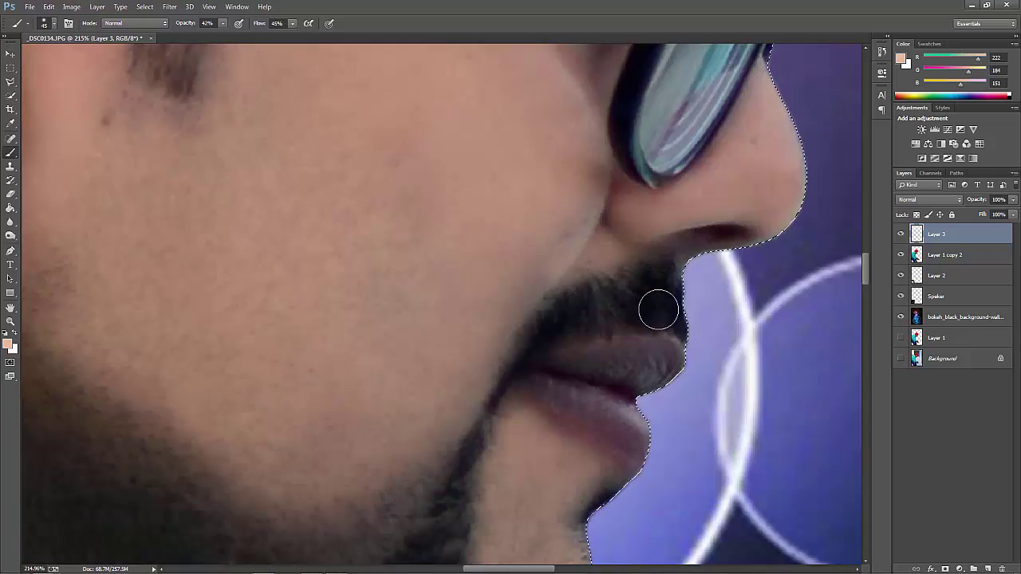
scroll(663, 386, "down", 5)
scroll(664, 386, "left", 5)
scroll(663, 386, "down", 3)
scroll(718, 383, "down", 2)
scroll(449, 230, "up", 1)
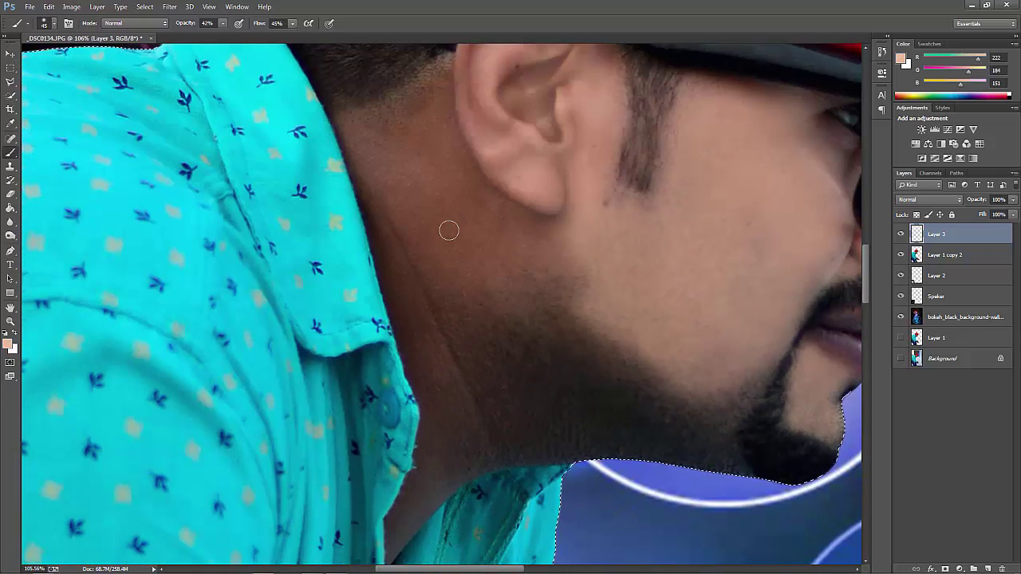
mouse_move(434, 126)
left_mouse_down()
mouse_move(369, 137)
mouse_move(433, 141)
mouse_move(453, 189)
mouse_move(505, 225)
mouse_move(497, 287)
mouse_move(570, 296)
mouse_move(646, 435)
mouse_move(678, 428)
mouse_move(599, 433)
mouse_move(498, 326)
mouse_move(403, 142)
mouse_move(486, 266)
mouse_move(460, 358)
mouse_move(574, 407)
mouse_move(444, 433)
mouse_move(401, 529)
mouse_move(531, 403)
left_mouse_up()
mouse_move(388, 214)
left_mouse_down()
mouse_move(422, 456)
mouse_move(533, 355)
left_mouse_up()
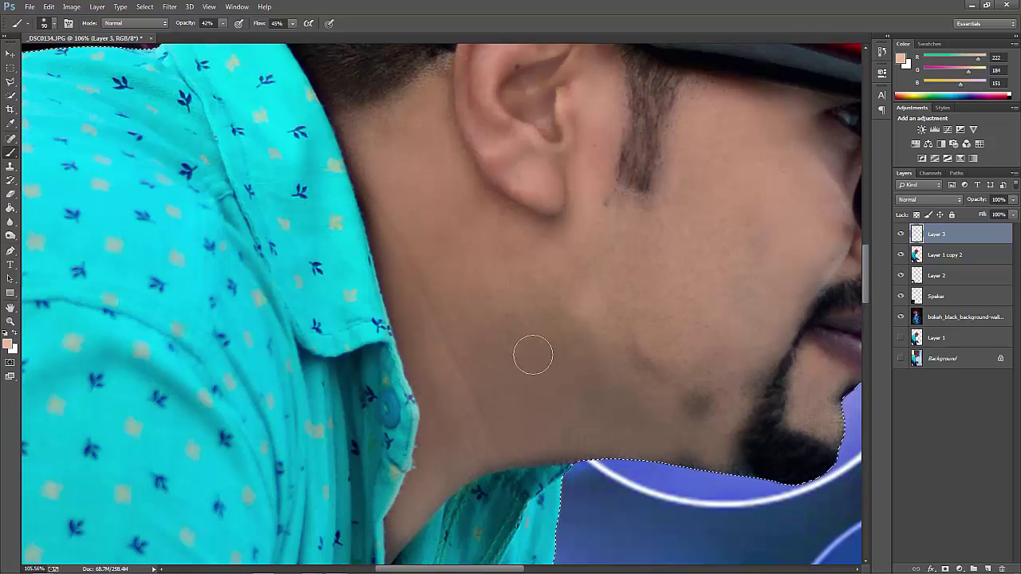
mouse_move(689, 462)
left_mouse_down()
mouse_move(643, 354)
mouse_move(752, 383)
left_mouse_up()
Lower Layer 3's opacity to soften the paint and add Layer 4 above it
key("ctrl+0")
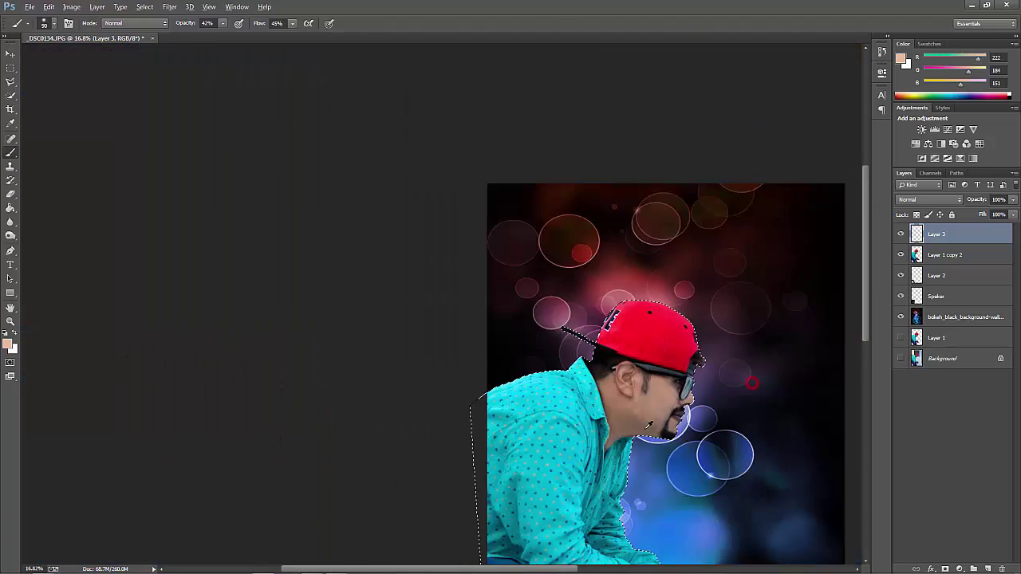
left_click_drag(985, 201, 939, 209)
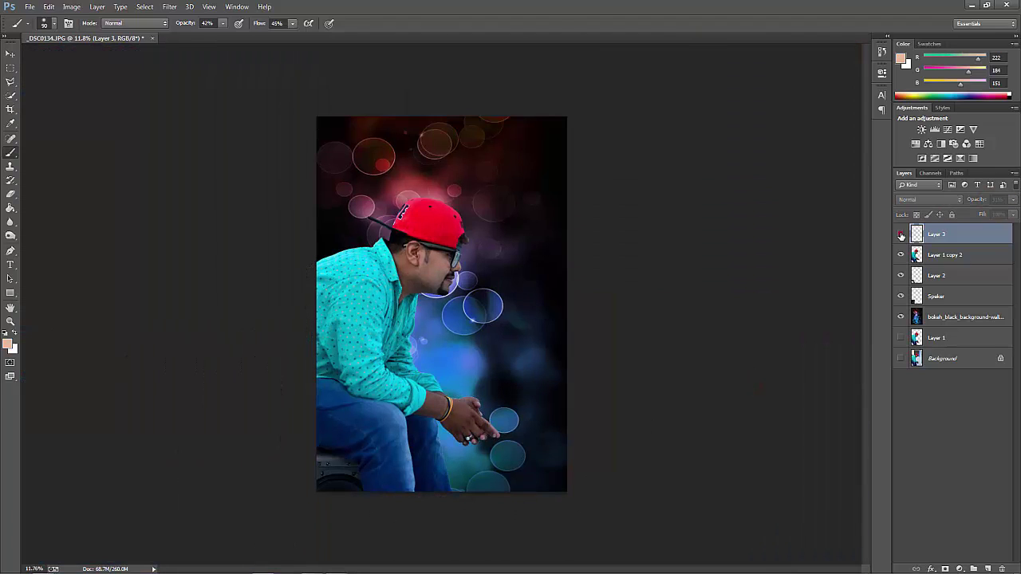
key("ctrl+plus")
scroll(442, 303, "down", 5)
Paint a lighter skin tone over the man's hand on Layer 4
left_click(989, 568)
key("ctrl+plus")
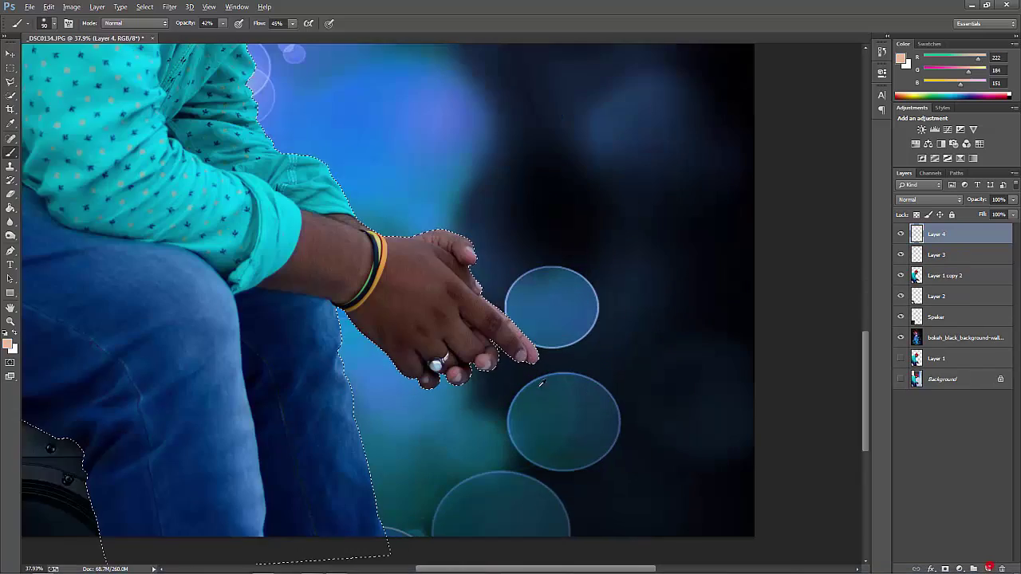
scroll(422, 336, "up", 1)
mouse_move(451, 335)
left_mouse_down()
mouse_move(515, 327)
mouse_move(389, 253)
mouse_move(519, 330)
mouse_move(296, 192)
mouse_move(291, 264)
mouse_move(259, 263)
mouse_move(267, 228)
mouse_move(243, 259)
mouse_move(288, 234)
left_mouse_up()
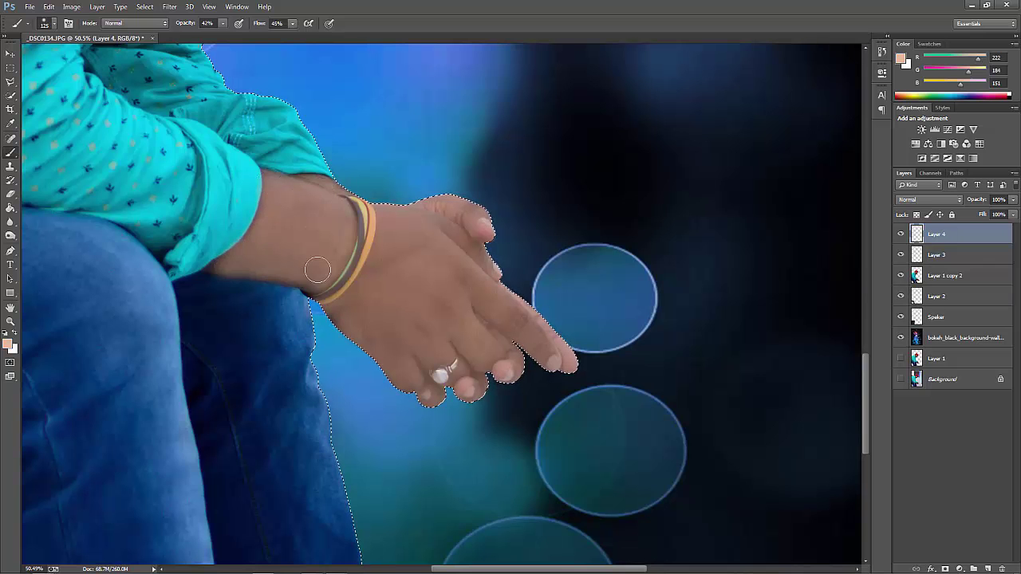
scroll(248, 237, "up", 2)
Erase the paint below the arm edge and off the bracelet
key("e")
right_click(237, 387)
key("Escape")
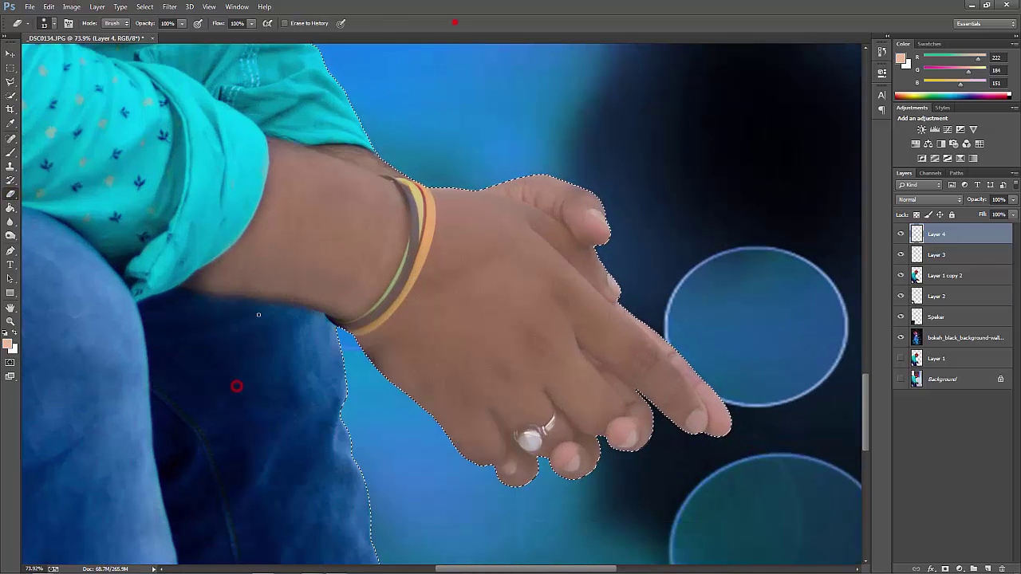
key("bracketright")
left_click_drag(150, 301, 335, 329)
left_click_drag(409, 227, 395, 311)
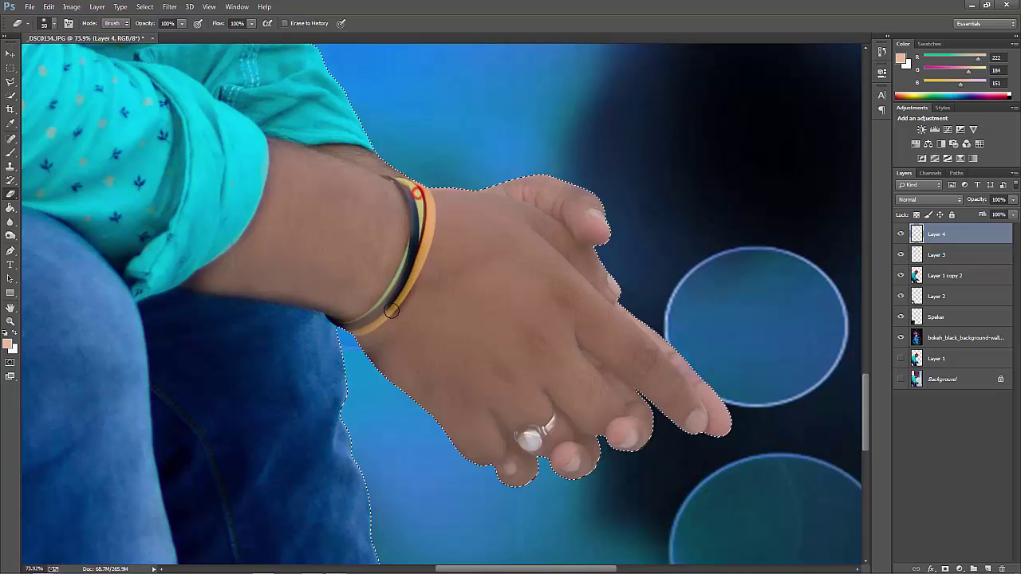
scroll(414, 271, "up", 2)
left_click_drag(423, 186, 420, 250)
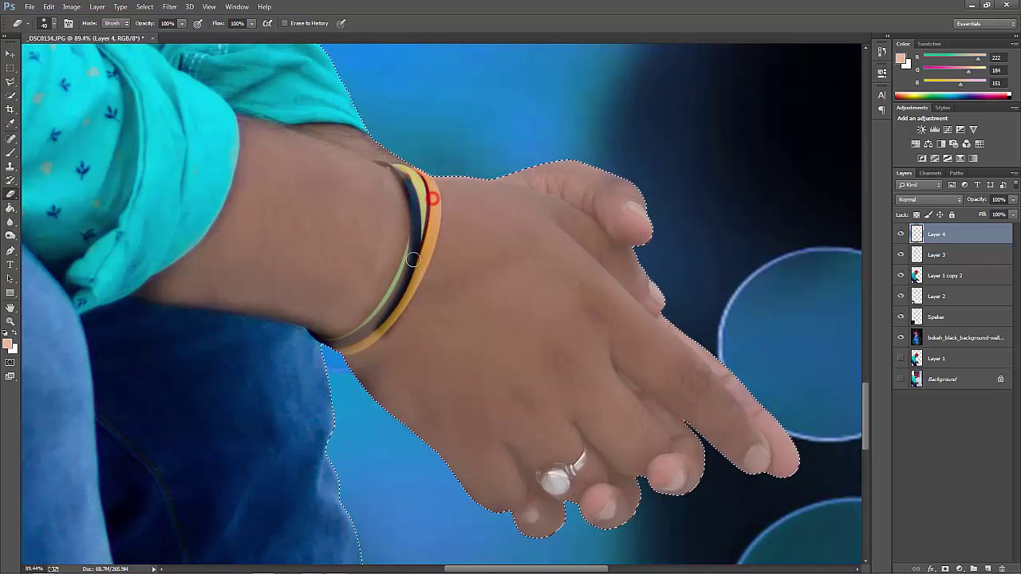
left_click(335, 349)
Erase the paint from the ring with a 30 px eraser, restoring the stone's colours
key("bracketleft")
left_click(553, 478)
scroll(553, 479, "up", 5)
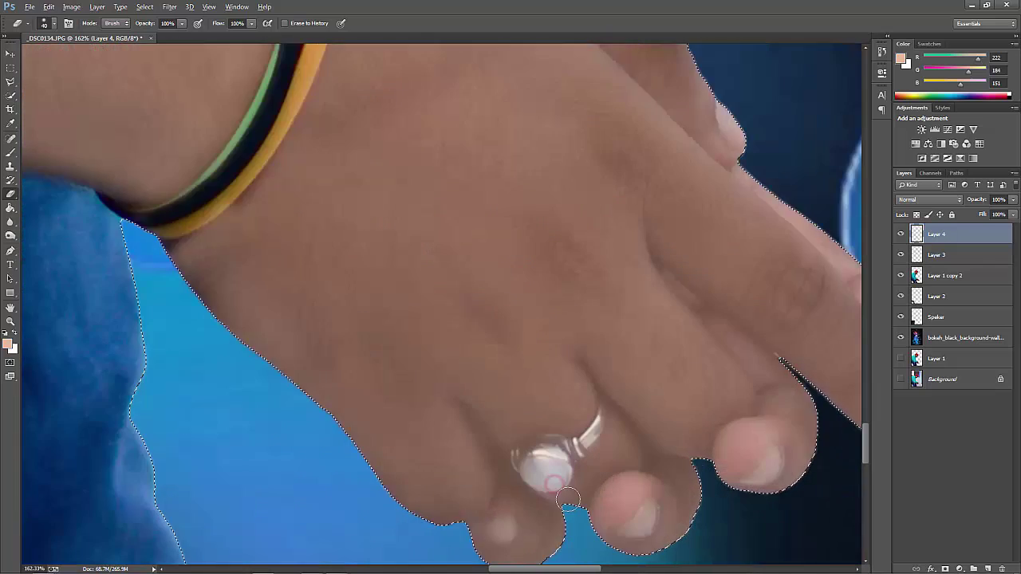
mouse_move(534, 438)
left_mouse_down()
mouse_move(540, 414)
mouse_move(528, 467)
mouse_move(585, 421)
left_mouse_up()
key("bracketleft")
key("bracketleft")
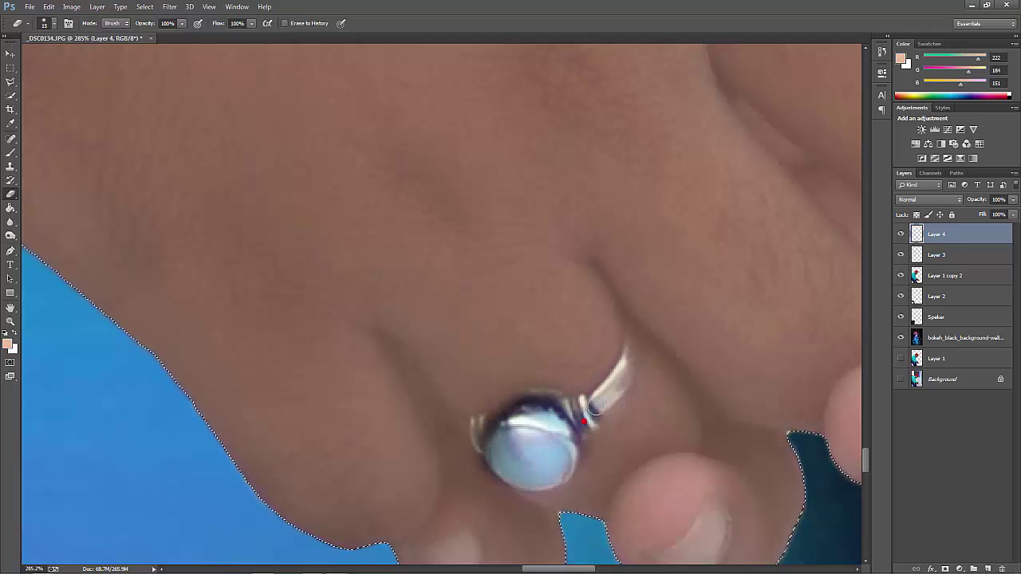
Set Layer 4's opacity to 56%
scroll(623, 366, "down", 10)
left_click_drag(974, 200, 949, 199)
scroll(586, 309, "down", 3)
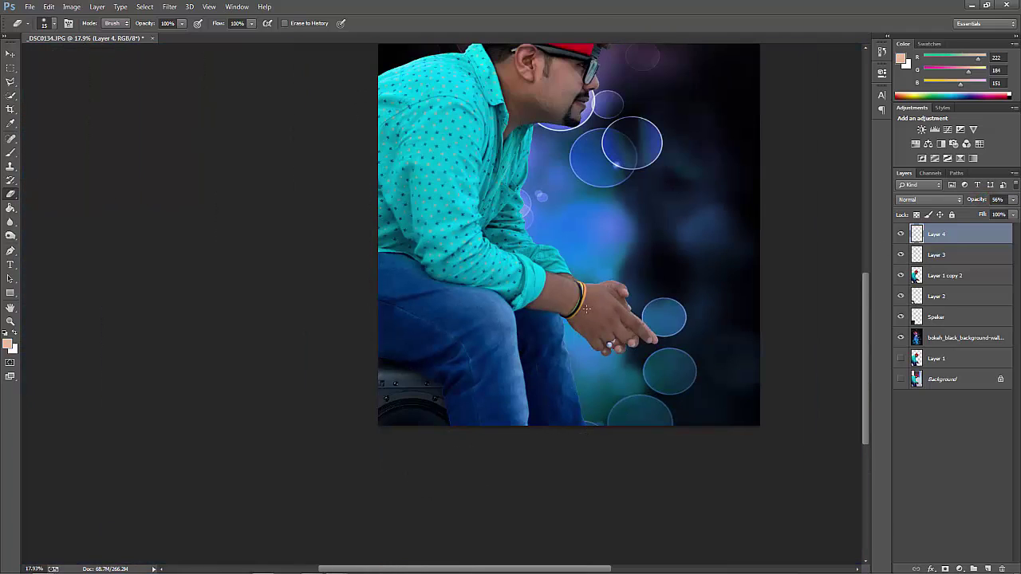
scroll(534, 272, "down", 2)
Add Layer 5 and paint the lips pink at 48% opacity
key("v")
left_click(962, 257)
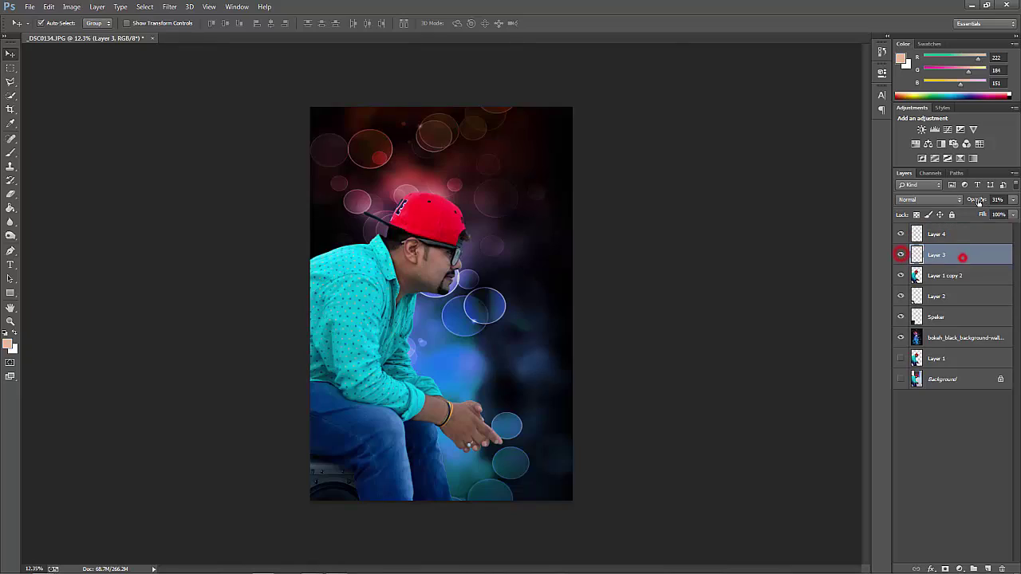
scroll(442, 261, "up", 5)
left_click(987, 569, "ctrl")
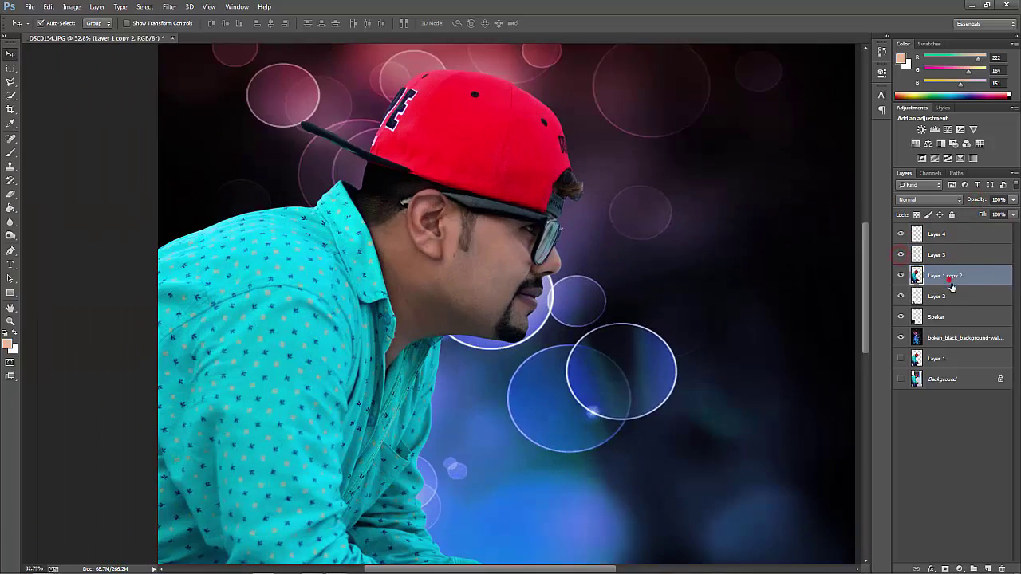
scroll(446, 303, "up", 3)
key("b")
scroll(447, 303, "up", 3)
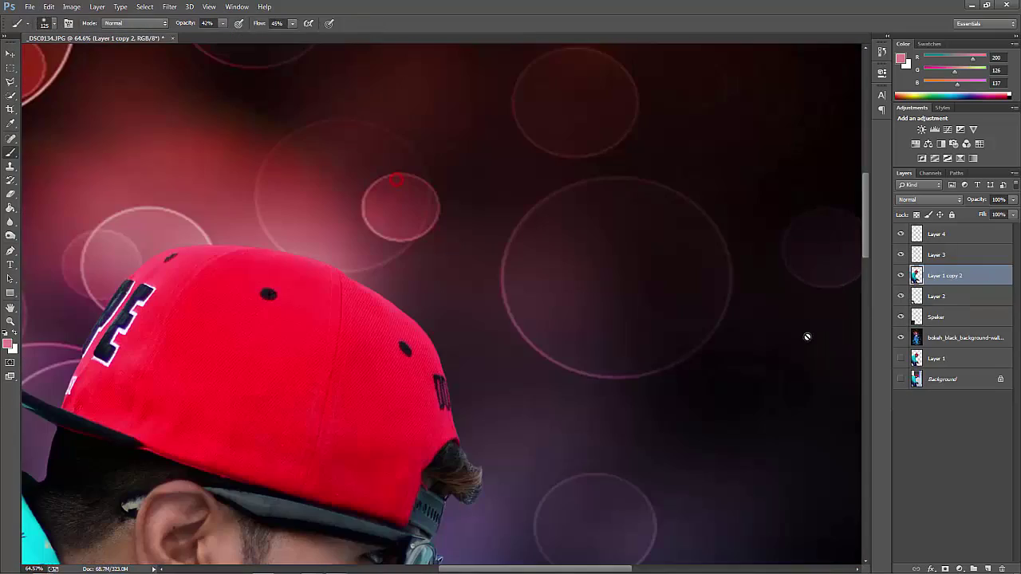
scroll(431, 255, "up", 2)
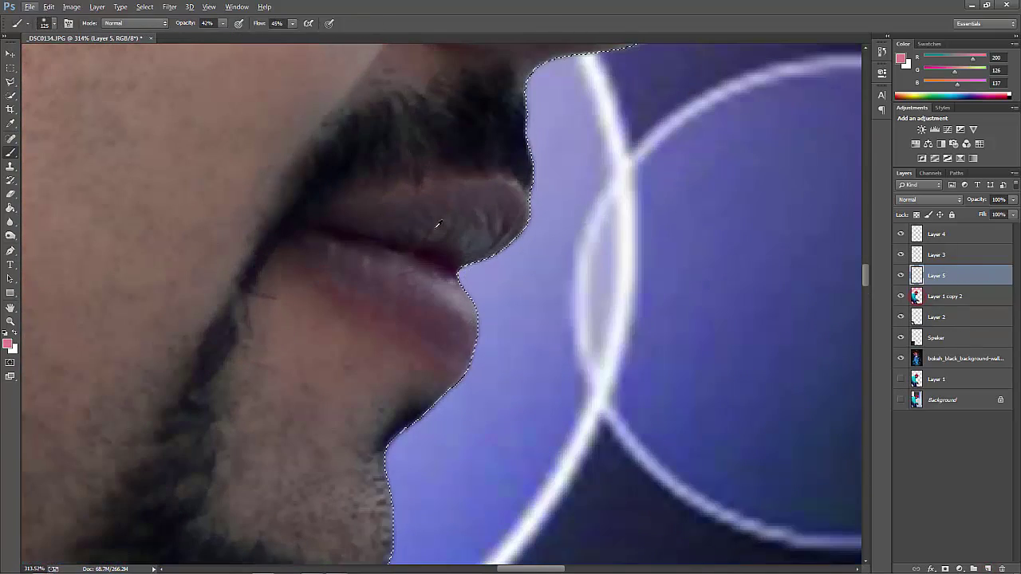
mouse_move(457, 312)
left_mouse_down()
mouse_move(360, 266)
mouse_move(419, 314)
mouse_move(486, 238)
mouse_move(441, 208)
mouse_move(412, 235)
mouse_move(511, 209)
mouse_move(344, 224)
left_mouse_up()
scroll(344, 223, "down", 5)
scroll(383, 239, "down", 1)
scroll(422, 265, "down", 1)
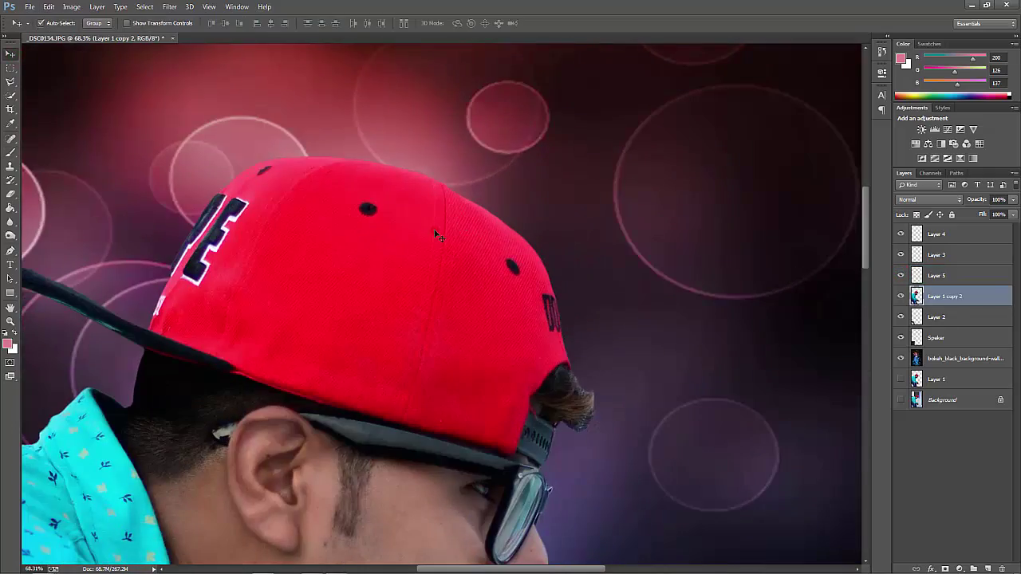
Smooth the cap's upper-right outline with a small Liquify warp brush
key("ctrl+plus")
key("ctrl+plus")
key("bracketleft")
key("bracketleft")
key("bracketleft")
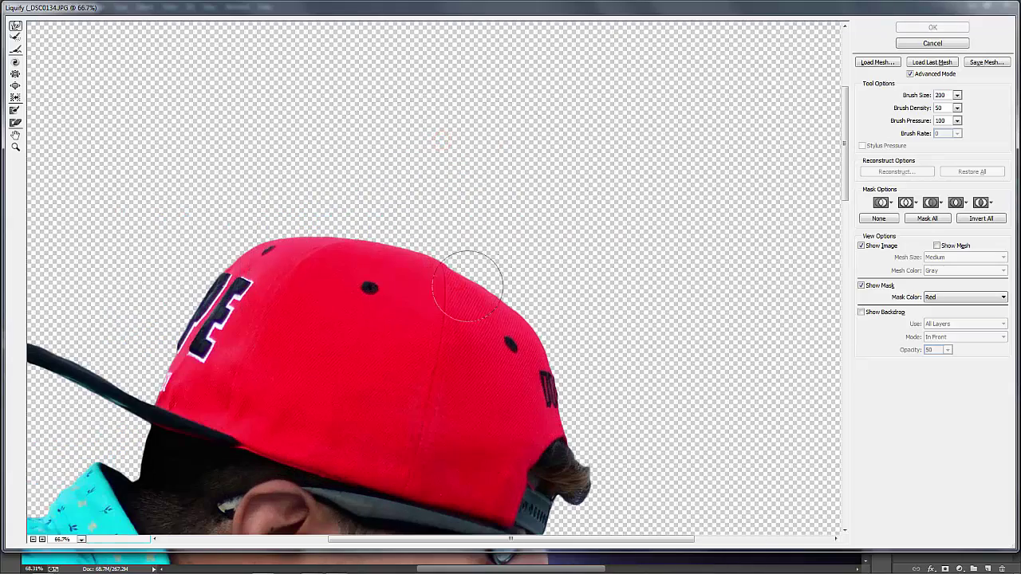
left_click(462, 278)
left_click_drag(497, 305, 483, 290)
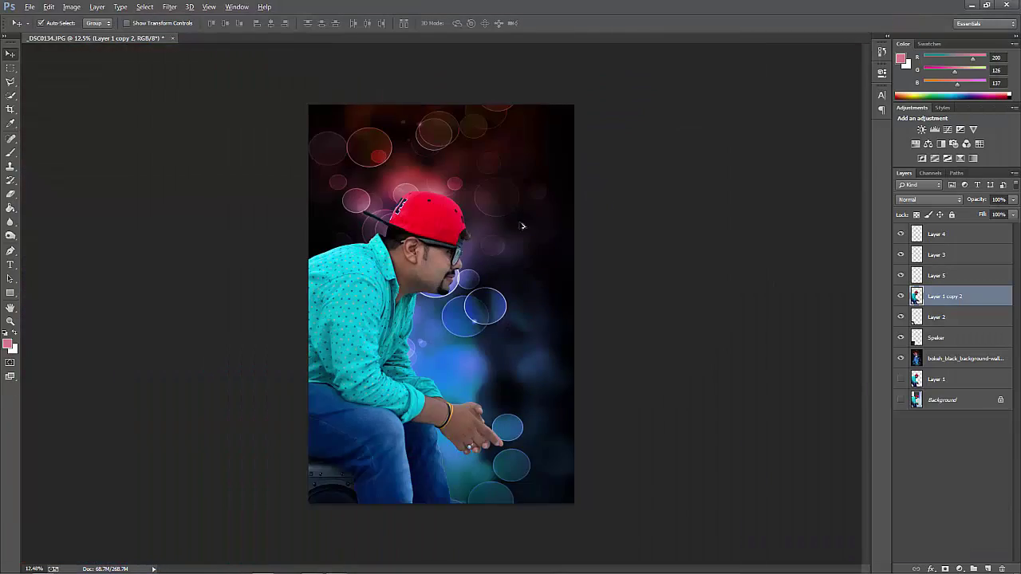
key("ctrl+minus")
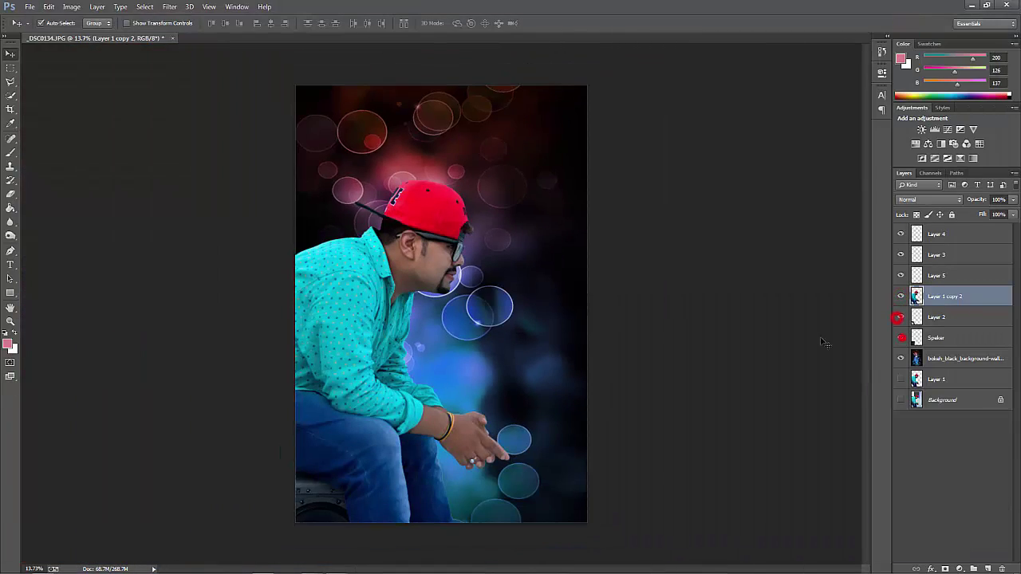
Add a little yellow to the shirt's cyans with Selective Color, then open Field Blur
left_click(71, 6)
left_click(253, 204)
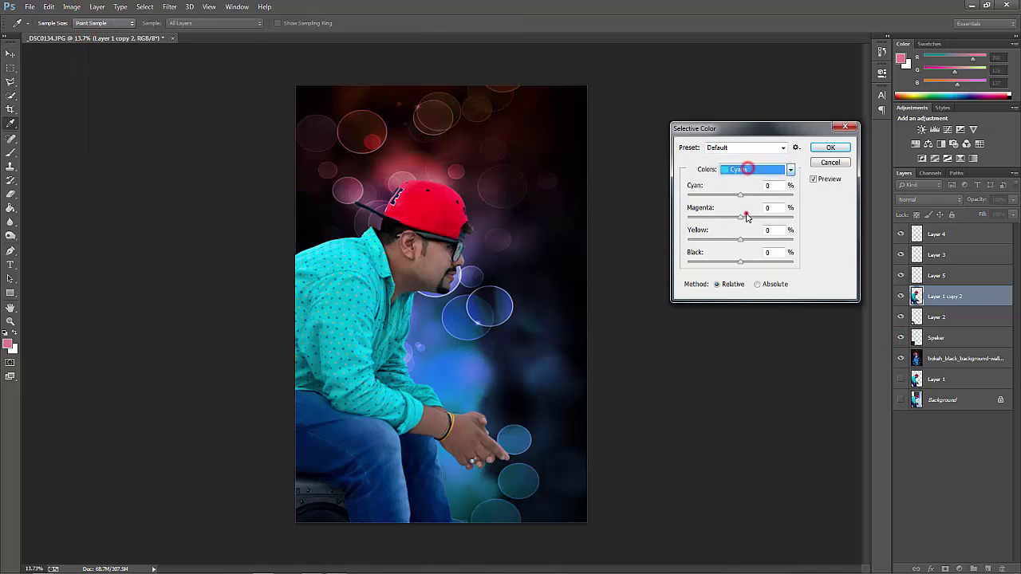
left_click_drag(738, 195, 740, 195)
left_click_drag(740, 239, 743, 239)
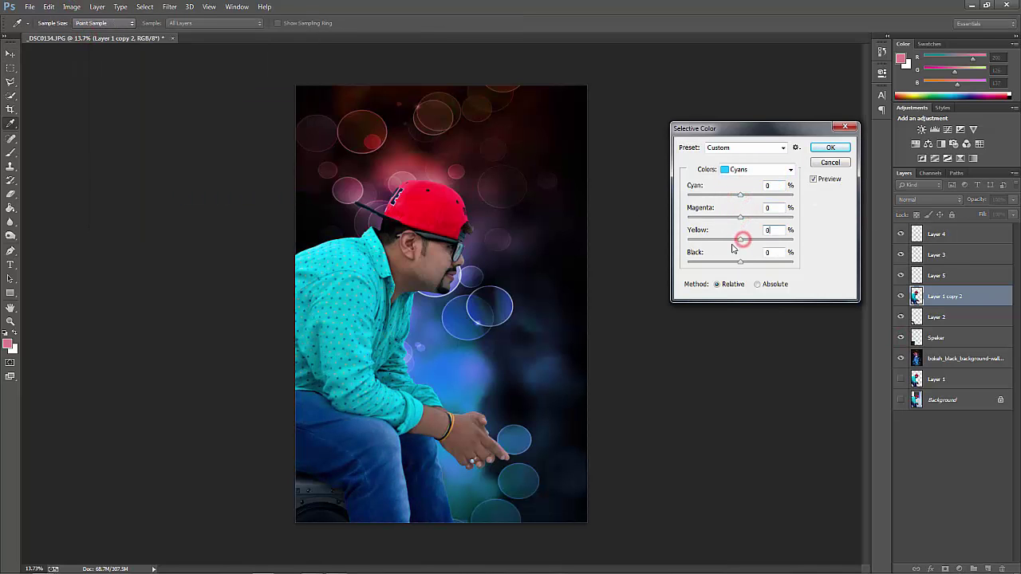
left_click(830, 162)
left_click(169, 7)
left_click(182, 127)
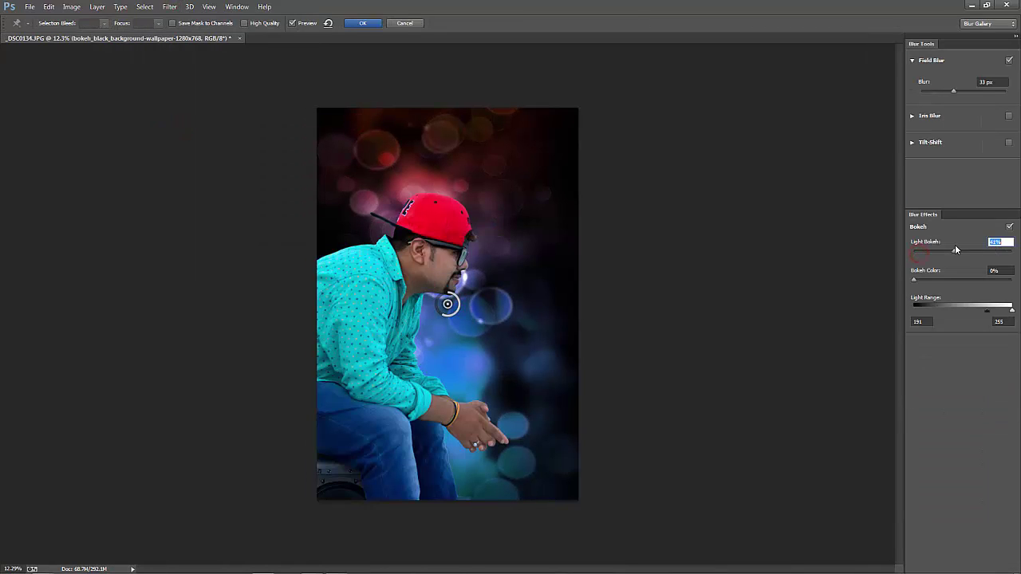
Apply a strong Field Blur to the background with Light Bokeh 24% and Bokeh Color 46%
mouse_move(929, 255)
left_mouse_down()
mouse_move(943, 252)
mouse_move(954, 277)
left_mouse_up()
left_click_drag(1011, 309, 1001, 311)
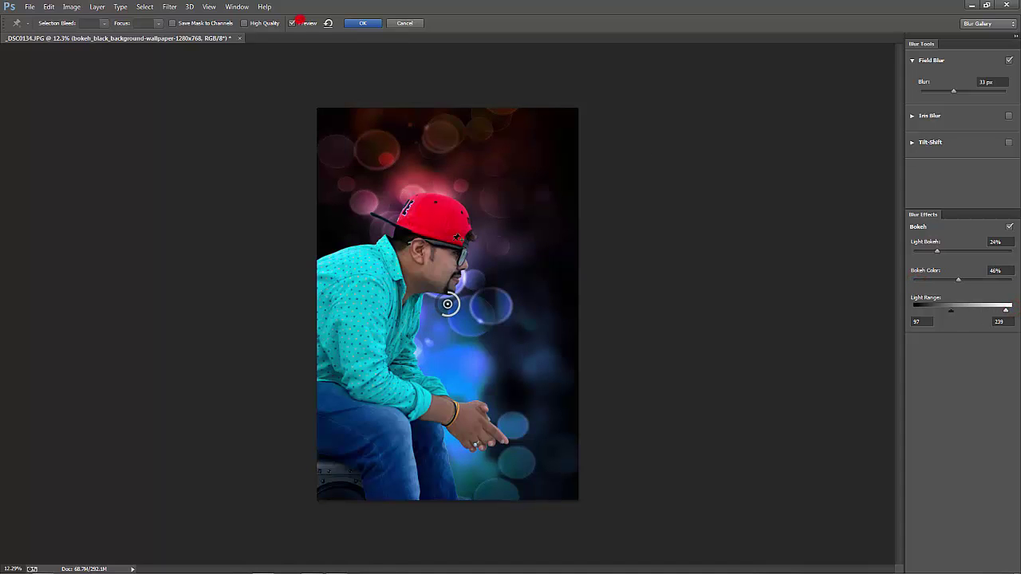
left_click_drag(459, 302, 433, 296)
left_click(292, 24)
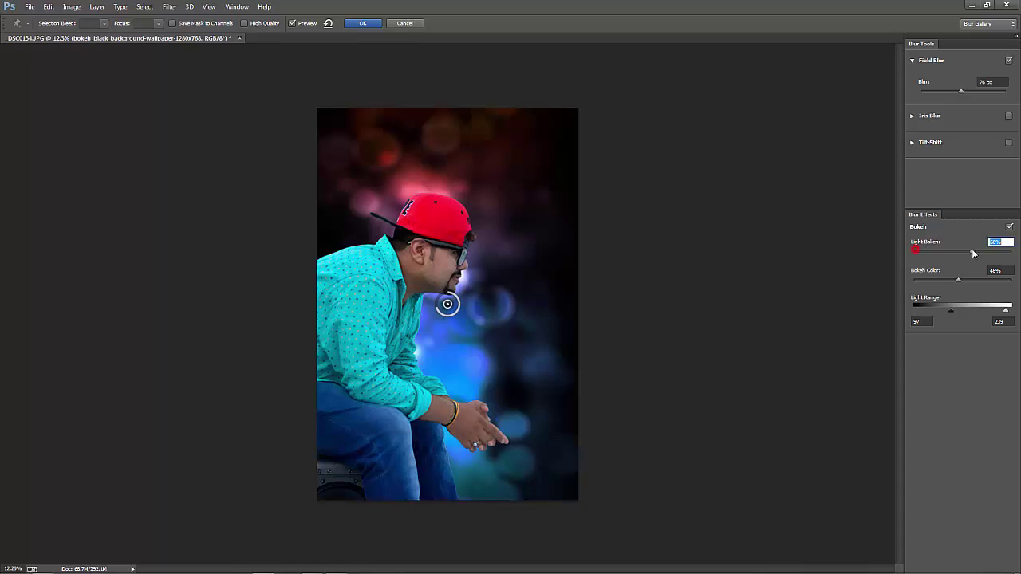
key("Return")
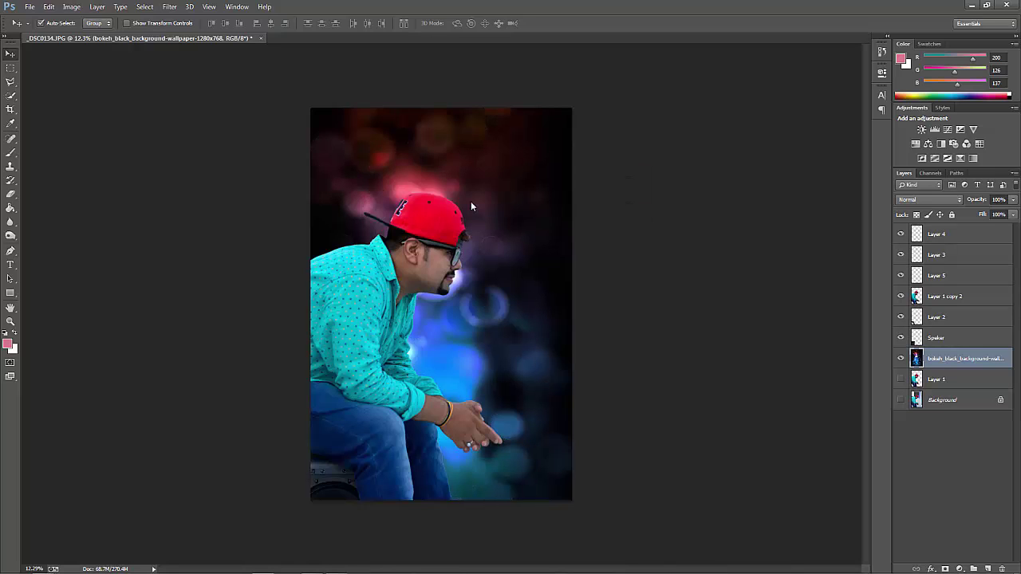
Stamp the portrait layers into Layer 4 copy and hide the originals
left_click(941, 296)
left_click(959, 232, "shift")
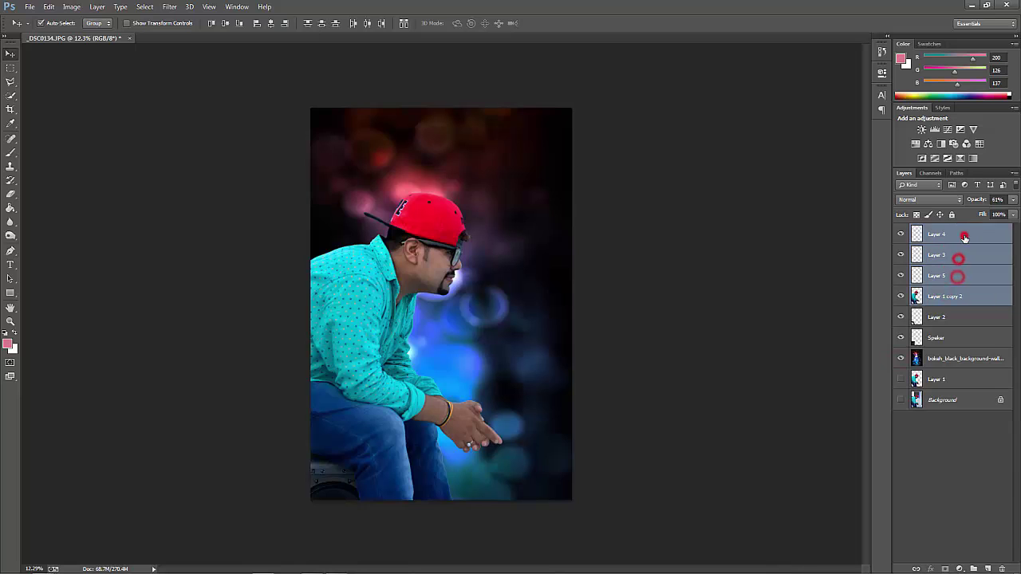
key("ctrl+alt+e")
left_click(954, 255)
left_click(950, 296, "shift")
left_click_drag(949, 295, 955, 319)
left_click(955, 299)
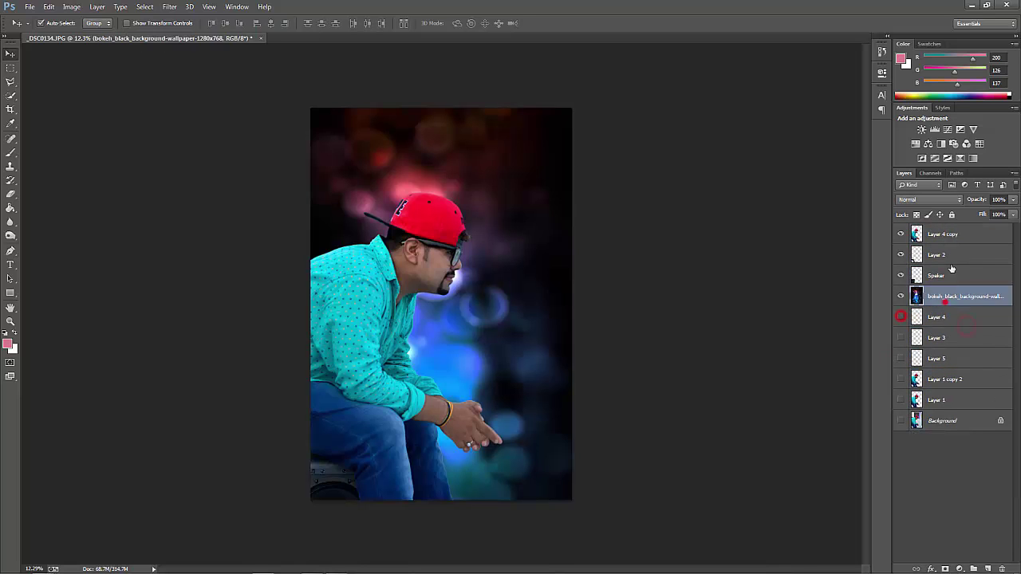
left_click(957, 234)
In Camera Raw, lower highlights, lift shadows and add clarity on Layer 4 copy
key("ctrl+shift+a")
mouse_move(913, 251)
left_mouse_down()
mouse_move(887, 251)
mouse_move(946, 269)
left_mouse_up()
left_click_drag(915, 327, 936, 327)
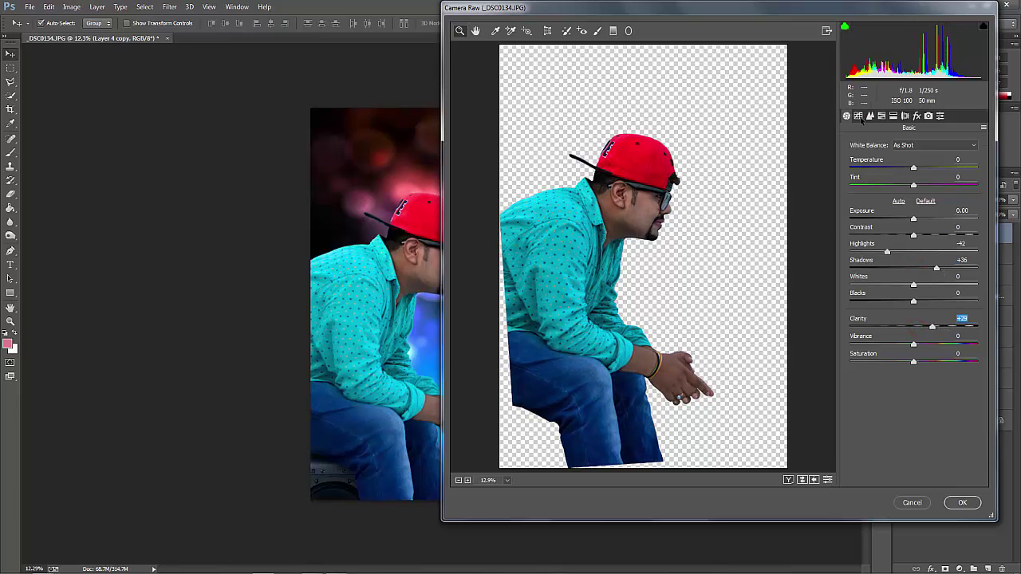
Try aqua and blue hue shifts, then reset them and the red saturation to zero
left_click(858, 116)
left_click(870, 116)
left_click(848, 158)
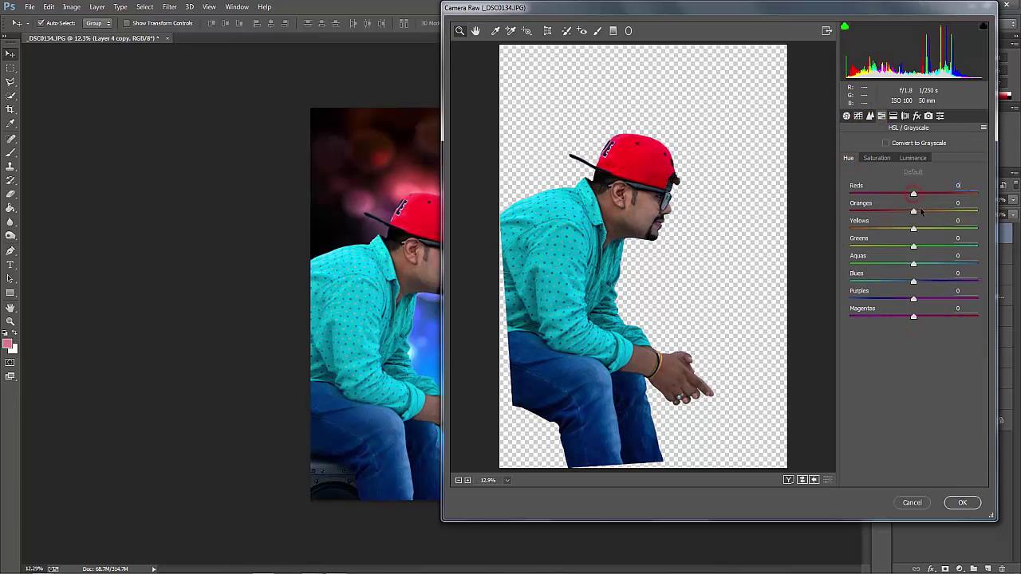
left_click_drag(913, 264, 977, 264)
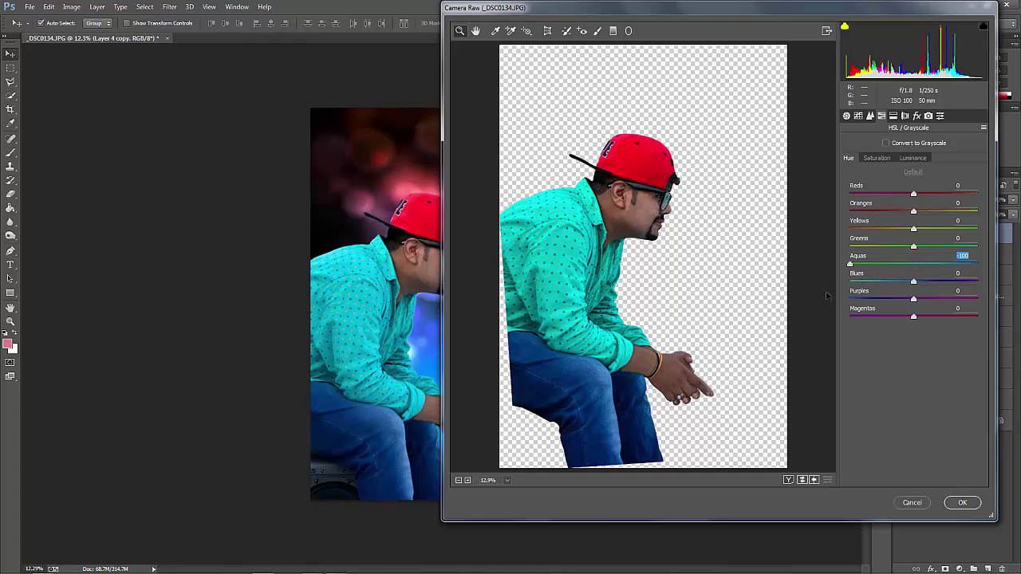
double_click(977, 264)
left_click_drag(913, 280, 923, 280)
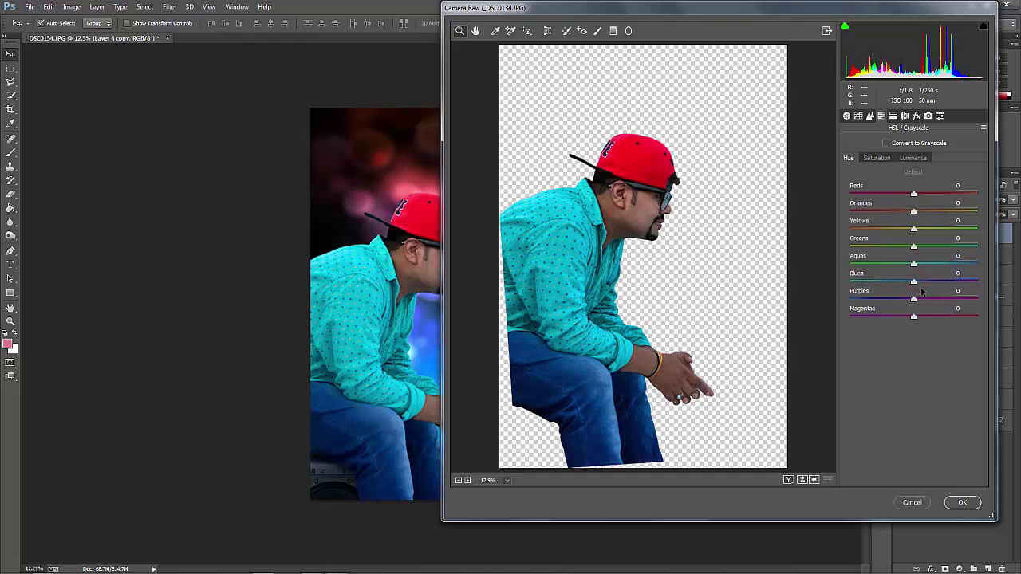
double_click(914, 283)
double_click(913, 193)
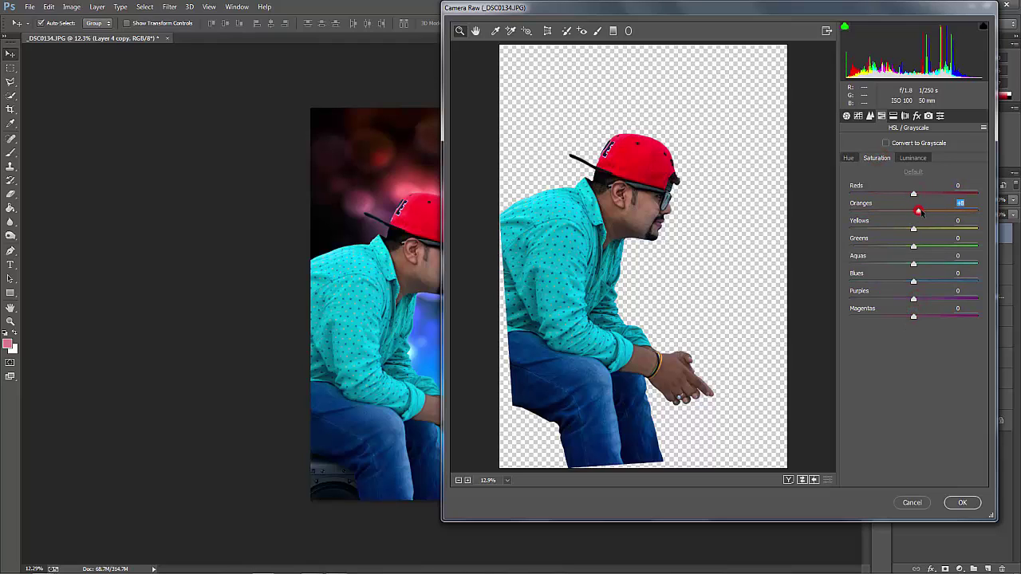
Raise the orange, red and blue luminance in the HSL settings
left_click(908, 158)
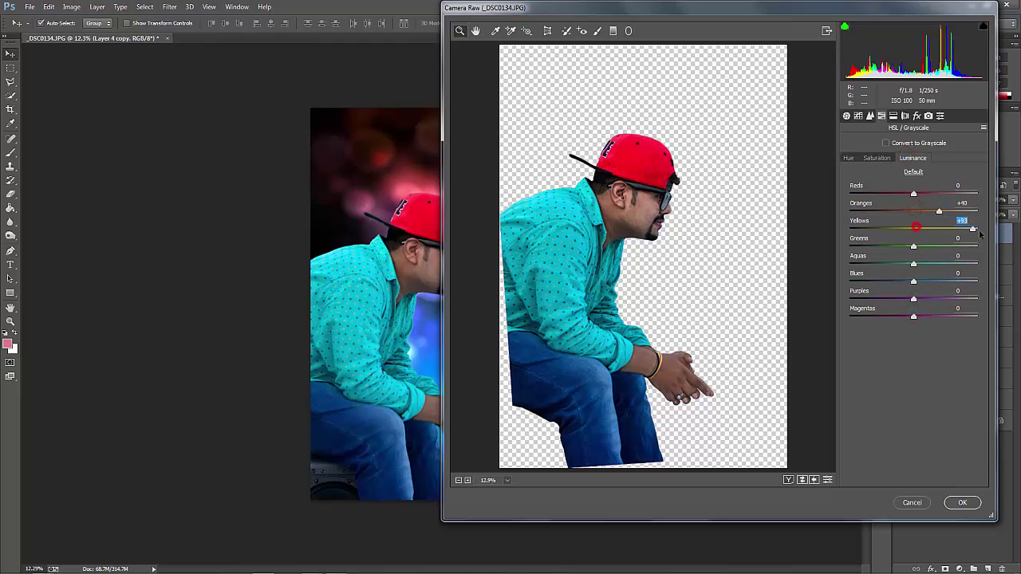
key("shift+Tab")
left_click_drag(913, 193, 926, 194)
left_click_drag(913, 264, 938, 264)
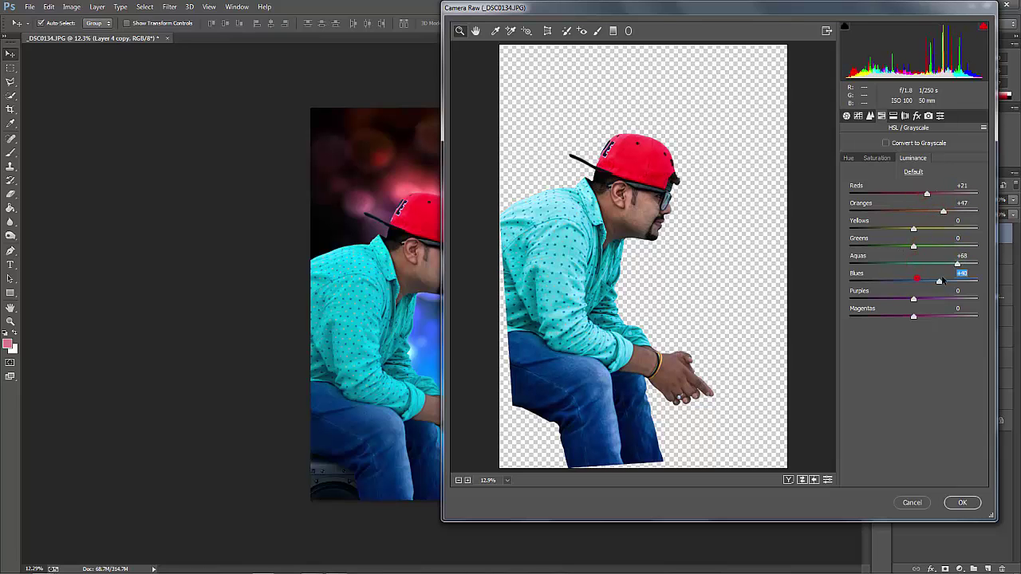
left_click(877, 157)
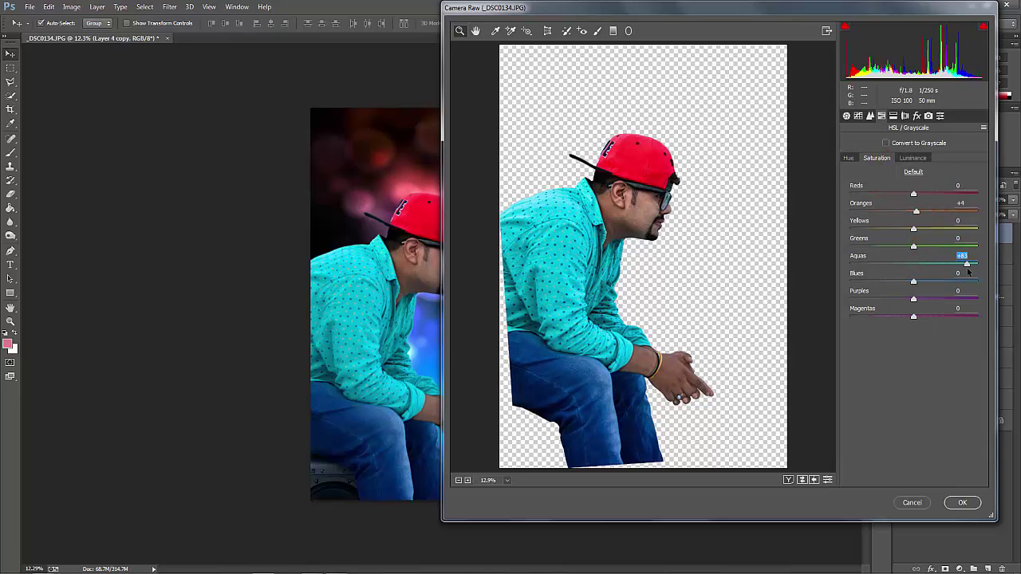
left_click(892, 116)
Apply the portrait grade, then give the bokeh layer lower highlights, lifted shadows and clarity
left_click(962, 502)
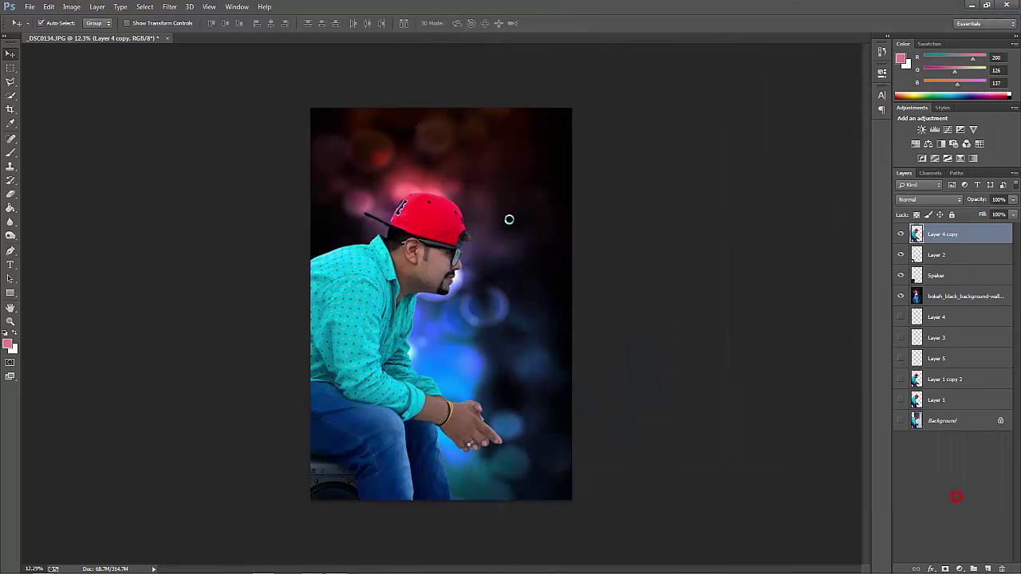
left_click(487, 308)
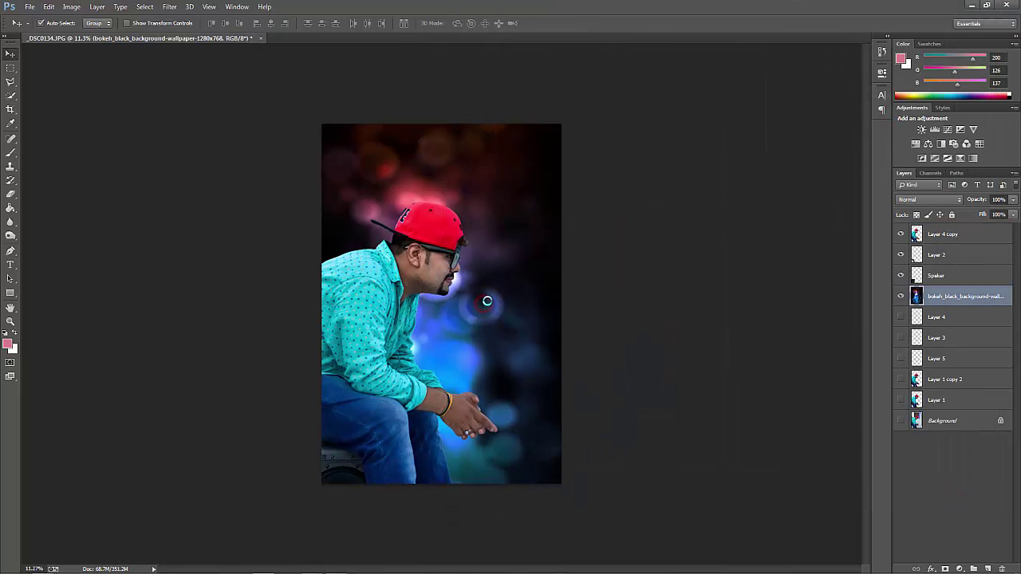
key("ctrl+shift+a")
mouse_move(913, 251)
left_mouse_down()
mouse_move(882, 251)
mouse_move(959, 268)
left_mouse_up()
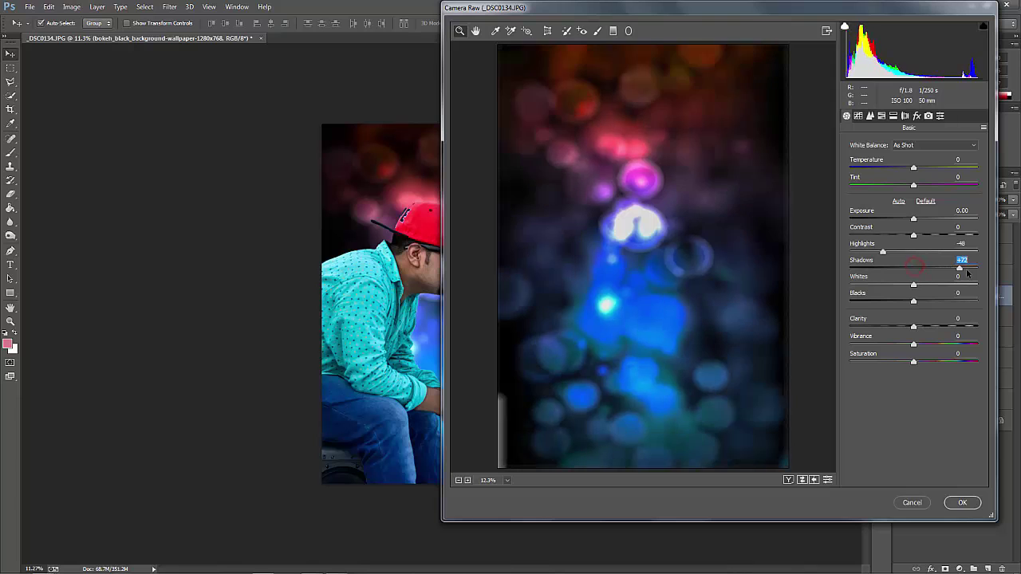
left_click_drag(913, 327, 941, 327)
left_click(961, 503)
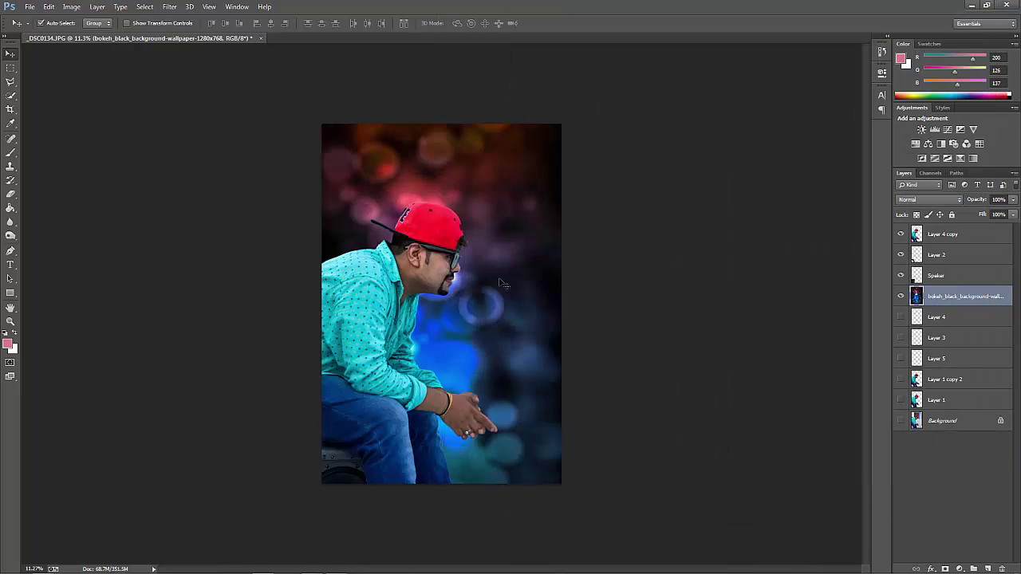
Run a second Camera Raw pass on the bokeh: highlights -19, shadows +42, more clarity
scroll(480, 323, "up", 2)
scroll(479, 323, "down", 1)
left_click(961, 296)
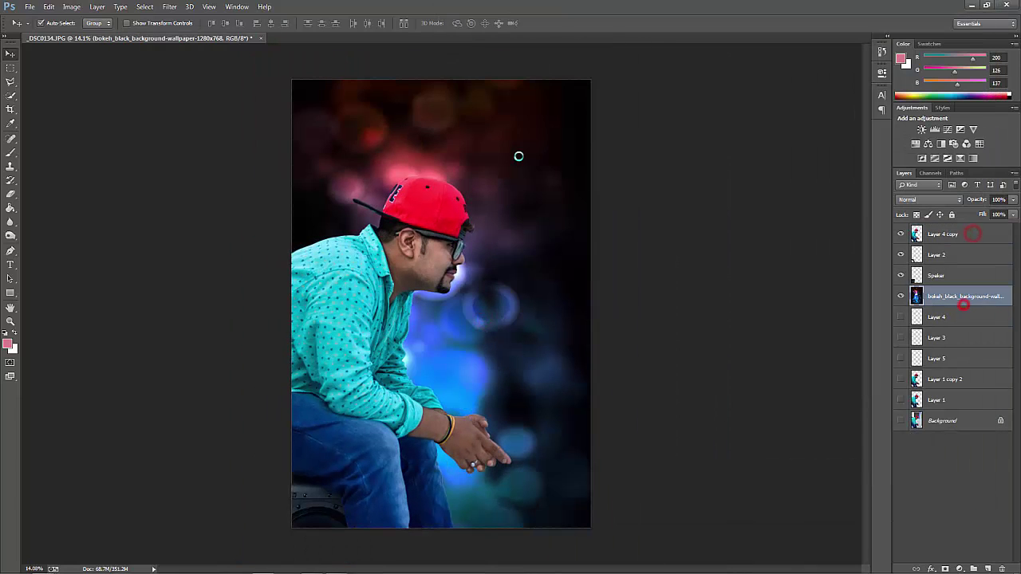
key("ctrl+shift+a")
left_click_drag(913, 265, 925, 263)
left_click_drag(913, 251, 902, 252)
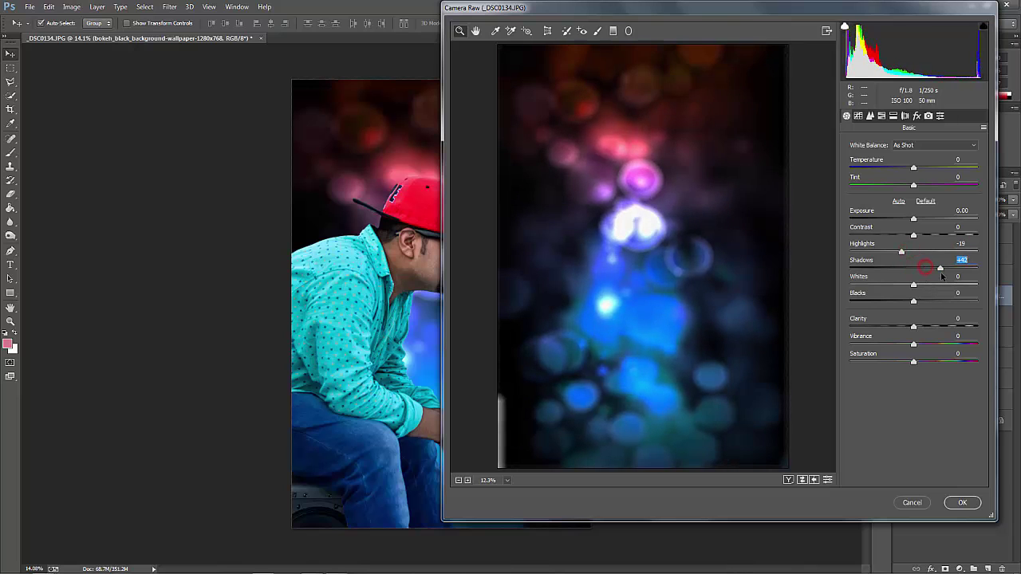
left_click_drag(913, 326, 927, 327)
left_click(962, 503)
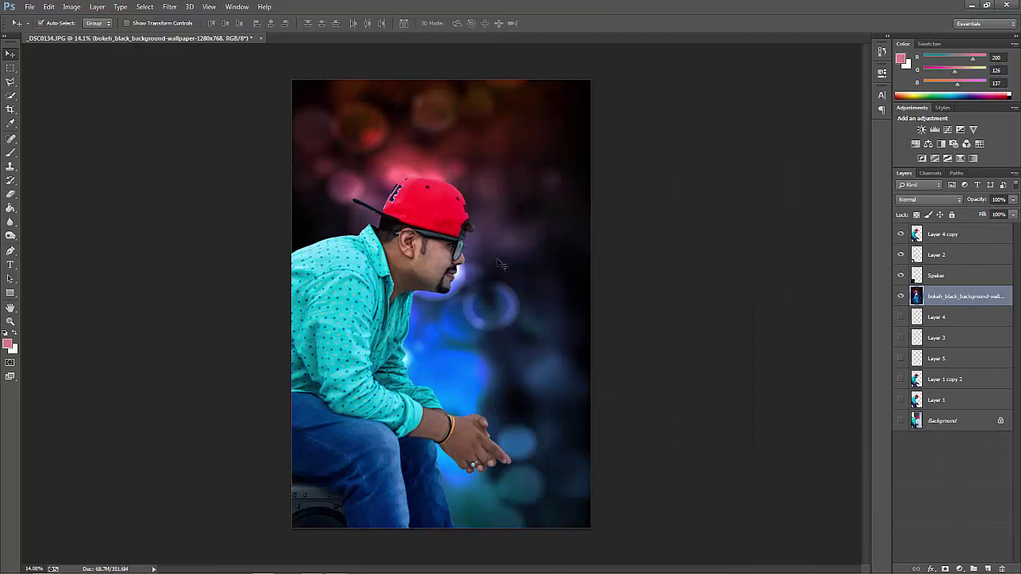
key("ctrl+plus")
Smear the hair behind the cap upward on Layer 4 copy with the Smudge tool at 60%
left_click(941, 234)
scroll(319, 222, "up", 5)
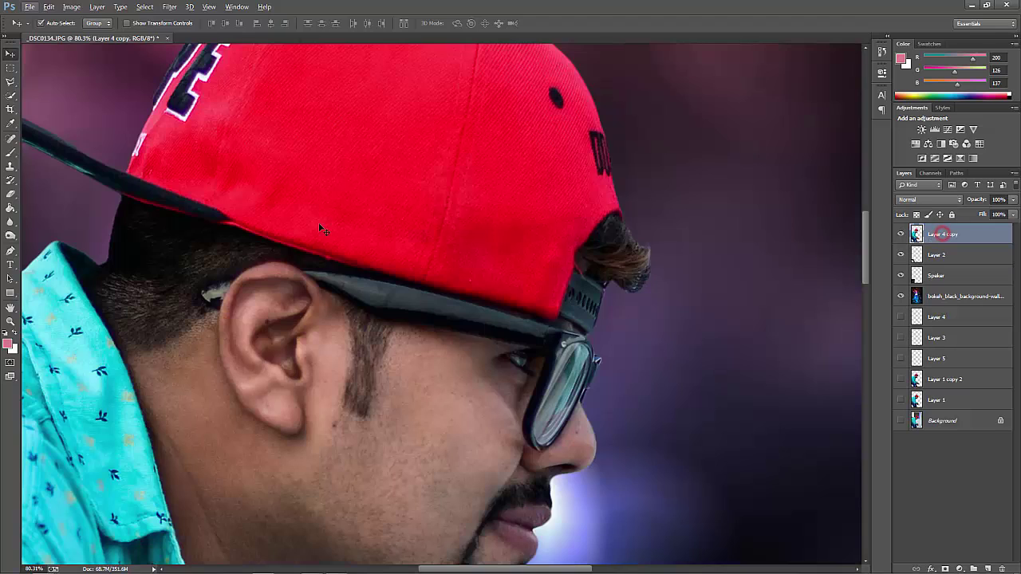
right_click(10, 222)
left_click(48, 243)
right_click(595, 251)
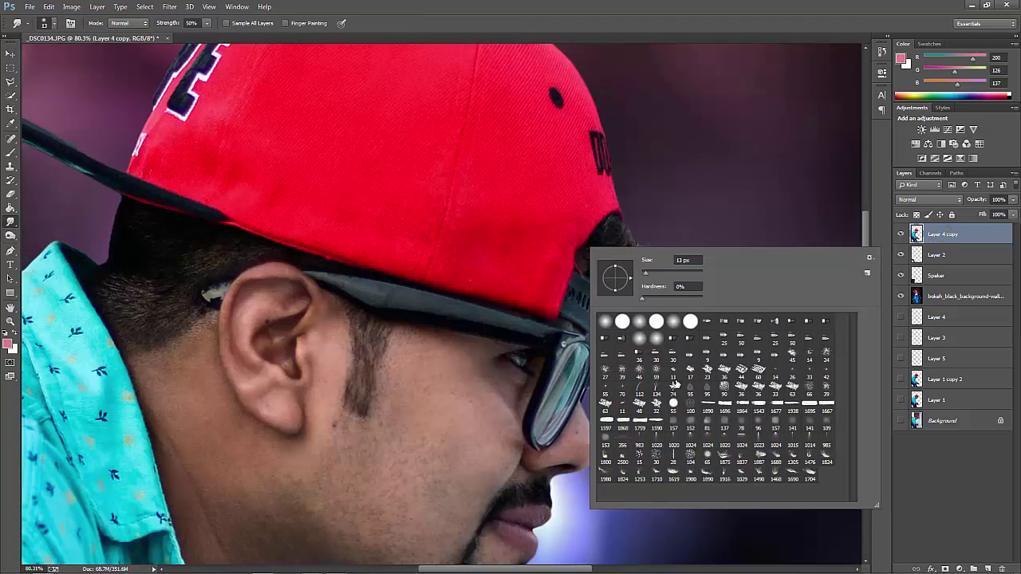
left_click(166, 23)
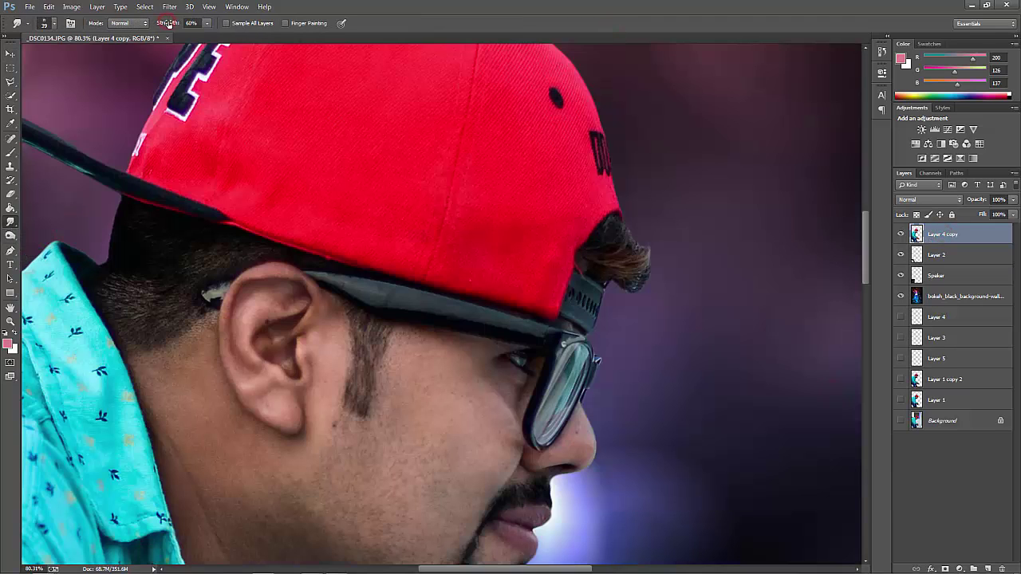
left_click_drag(630, 269, 636, 217)
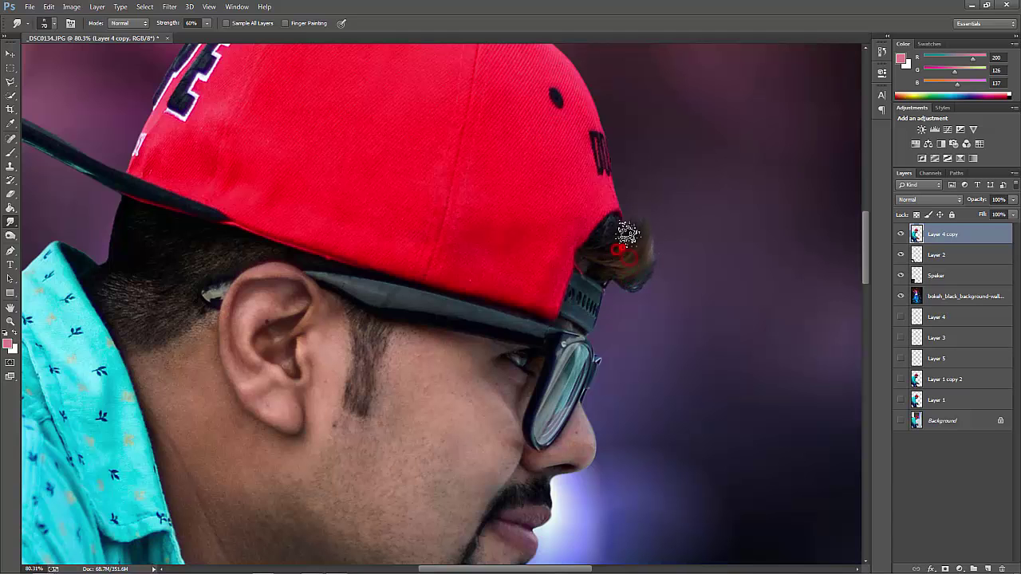
left_click_drag(620, 254, 643, 213)
With the brush at size 50, reshape the tuft's right edge and smooth its lower tail
scroll(650, 264, "down", 3)
scroll(646, 359, "up", 6)
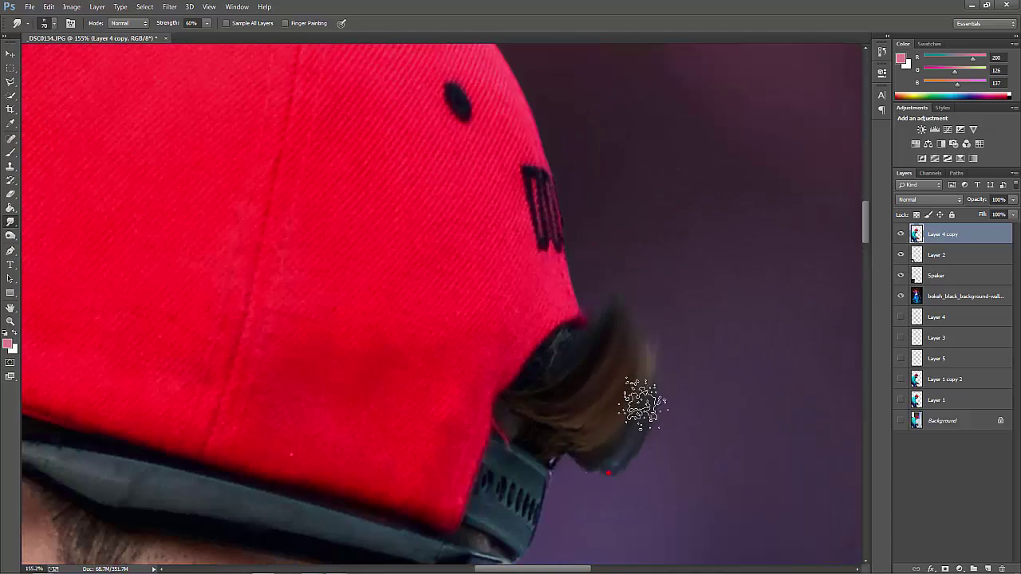
key("bracketleft")
key("bracketleft")
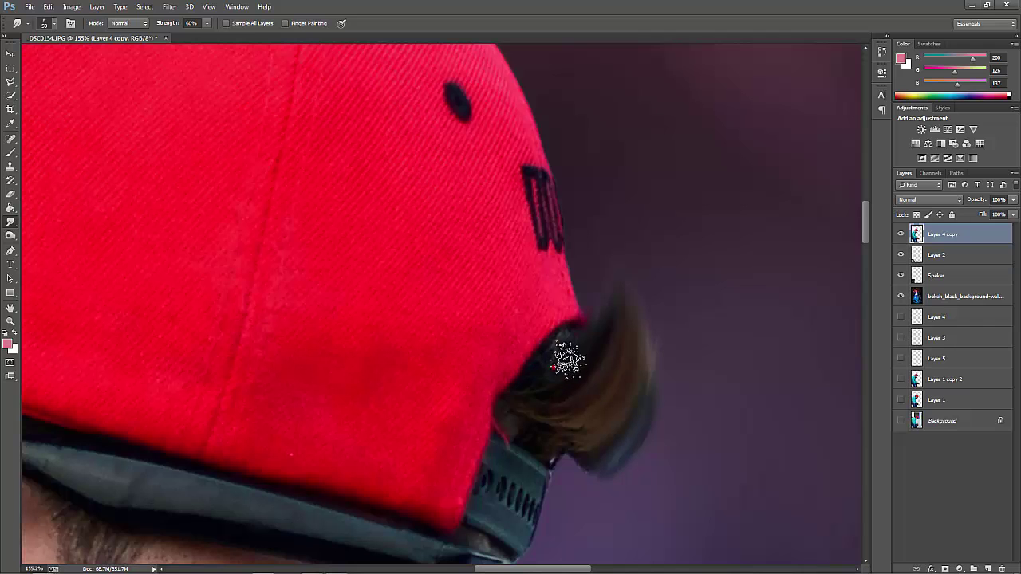
left_click_drag(615, 422, 627, 358)
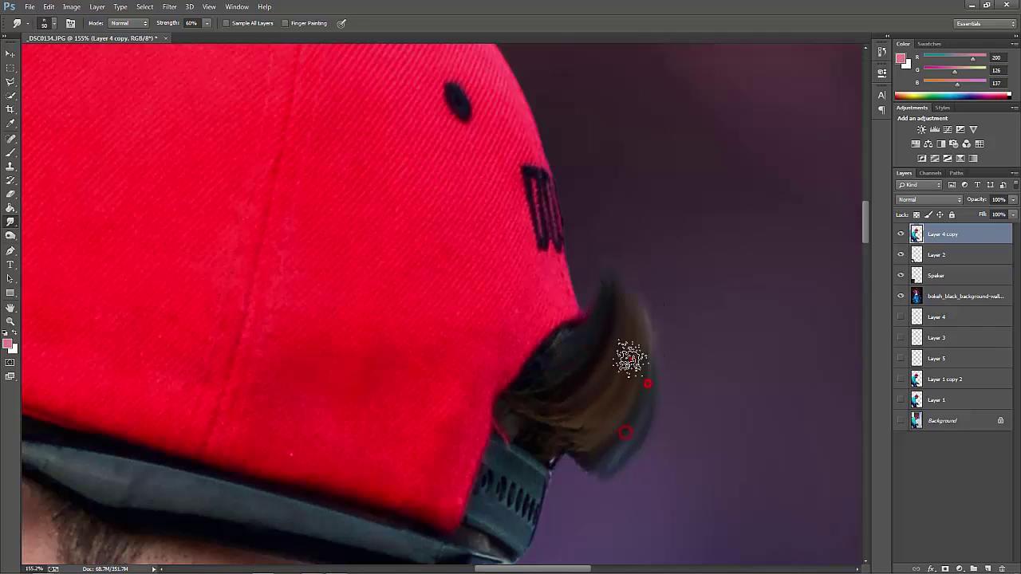
left_click_drag(589, 463, 610, 461)
scroll(608, 461, "down", 5)
scroll(609, 431, "up", 4)
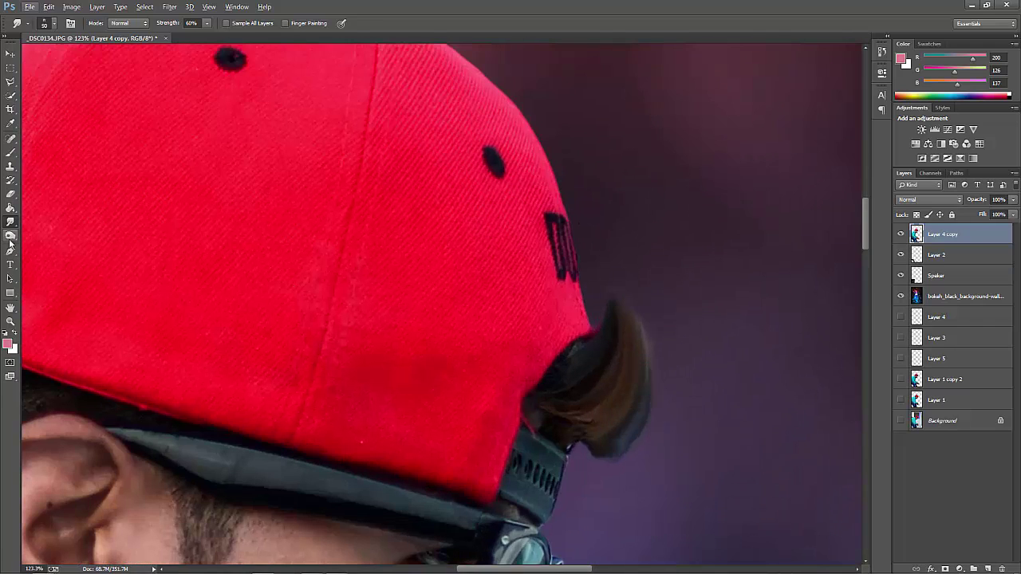
Lighten the hair tuft behind the cap with the Dodge tool
right_click(10, 236)
left_click(48, 234)
left_click_drag(613, 405, 592, 428)
Stamp all visible layers into a new layer, duplicate it and apply Oil Paint
key("ctrl+0")
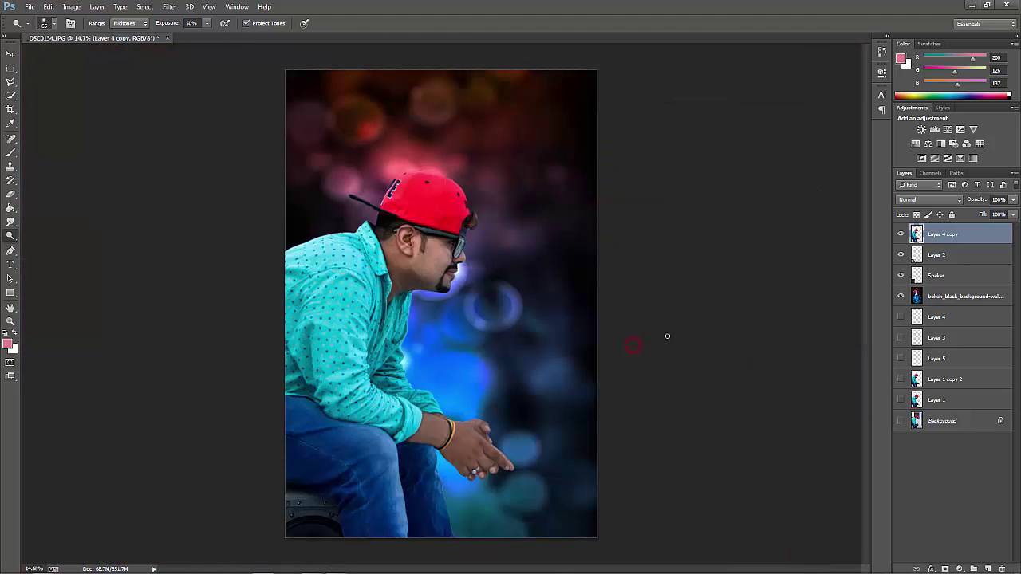
key("ctrl+alt+shift+e")
key("ctrl+j")
left_click(169, 7)
left_click(191, 96)
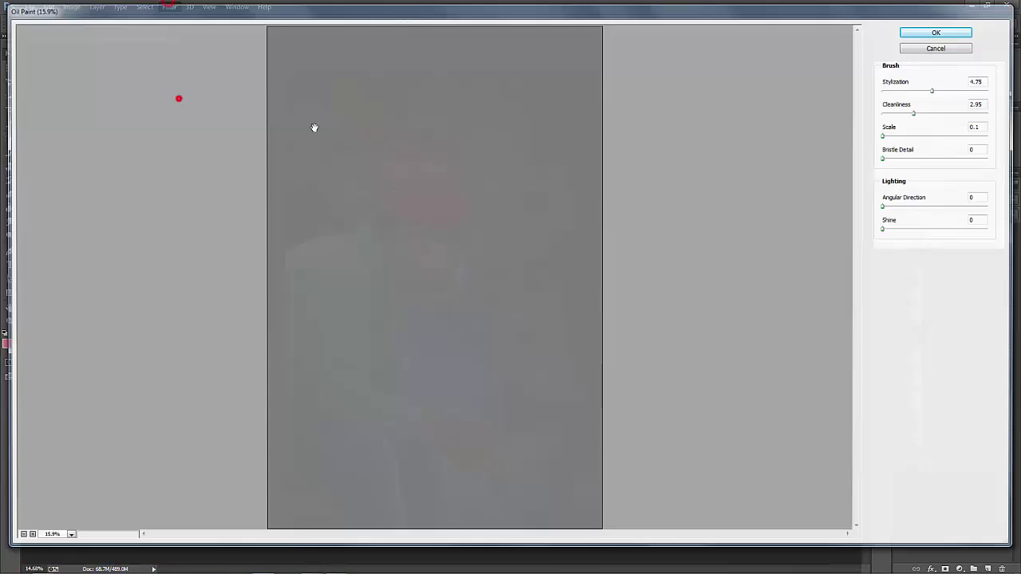
left_click(944, 30)
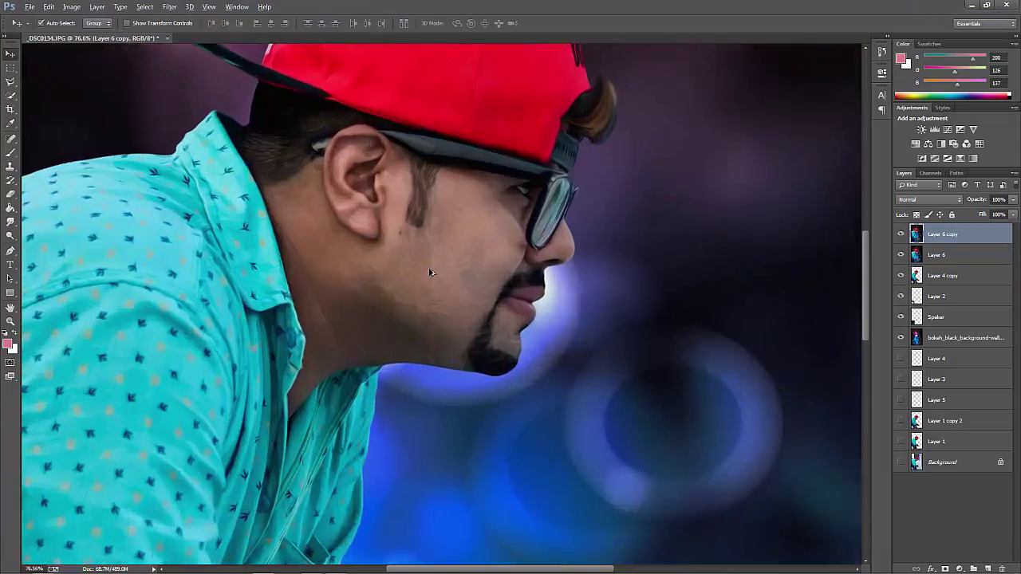
Set the Oil Paint layer to 49% opacity, toggle Layer 6 copy, and fit the image
key("4")
key("9")
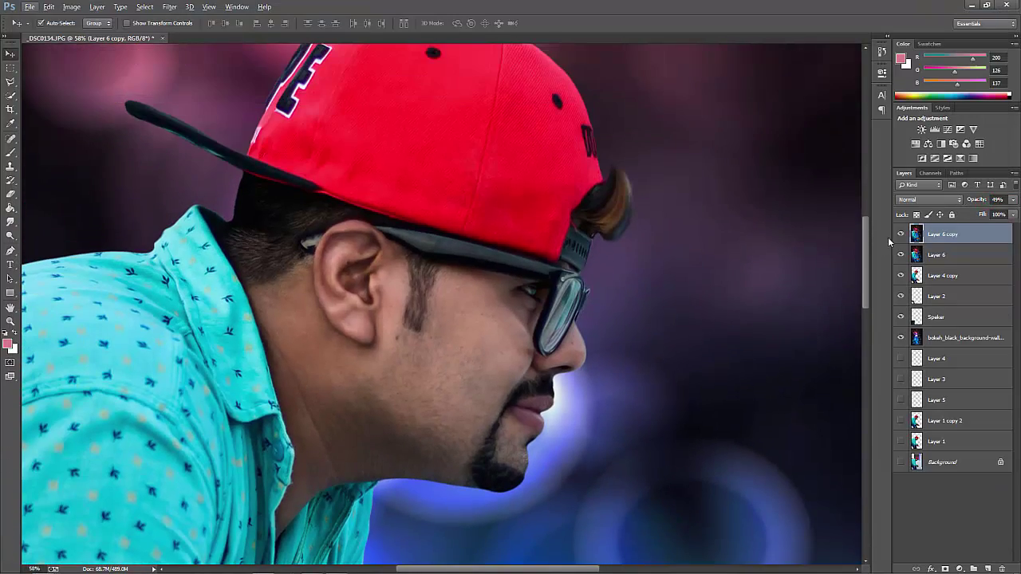
left_click(899, 234)
scroll(610, 292, "up", 2)
key("ctrl+0")
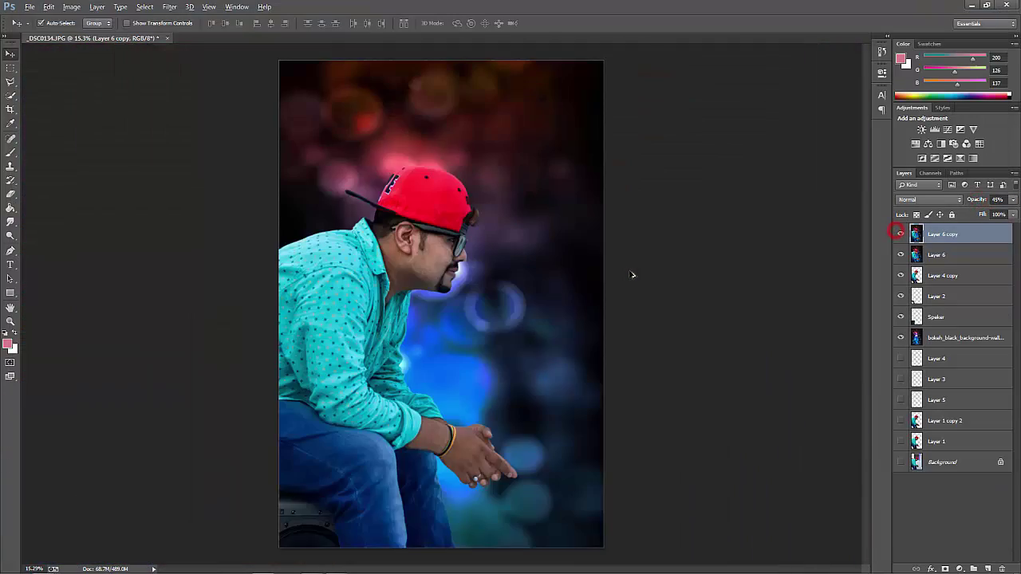
left_click(169, 7)
Run Color Efex Pro 4 and add Dynamic Skin Softener and Contrast Color Range filters
left_click(351, 236)
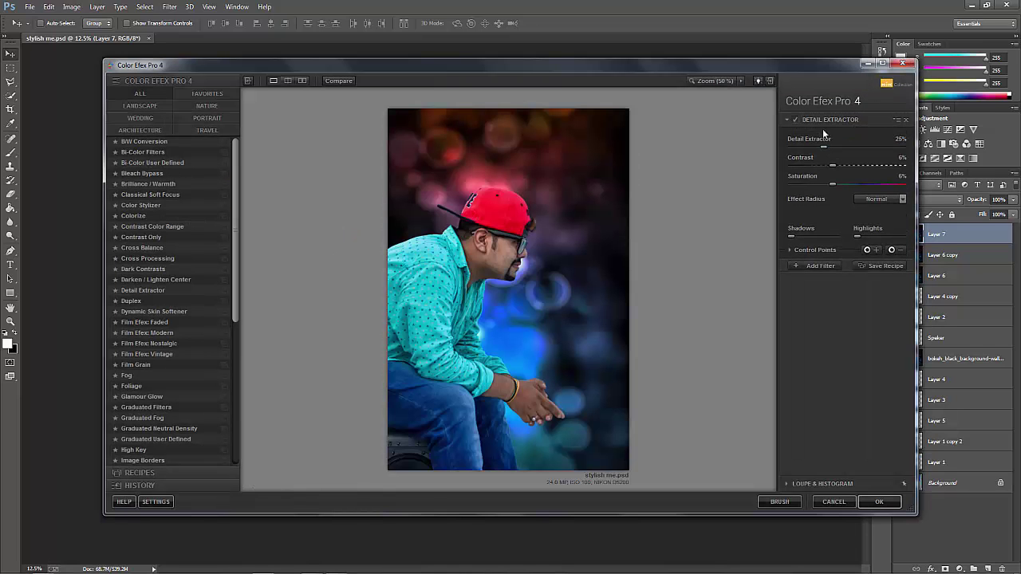
left_click(819, 266)
left_click(159, 311)
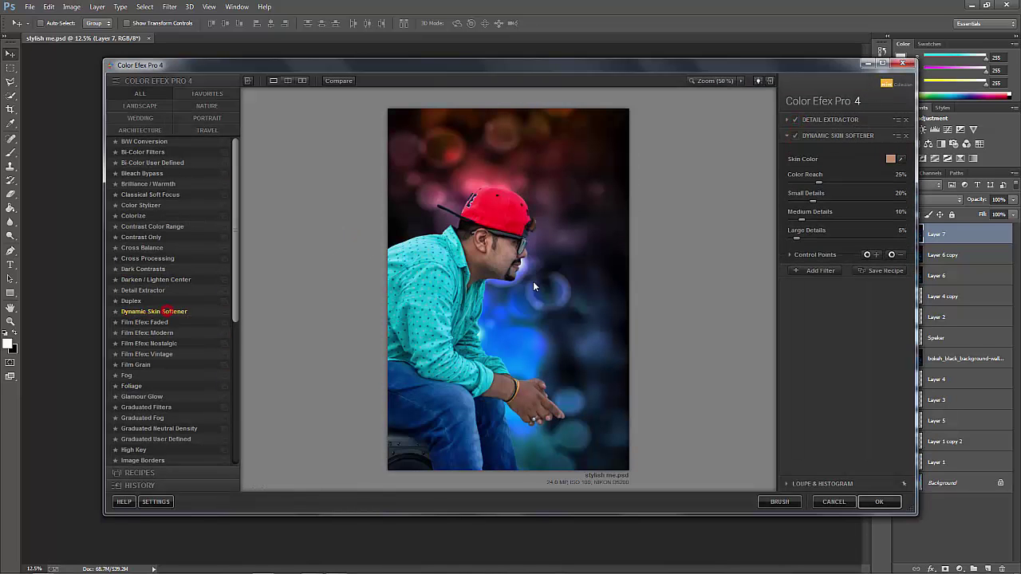
left_click(815, 270)
left_click(151, 226)
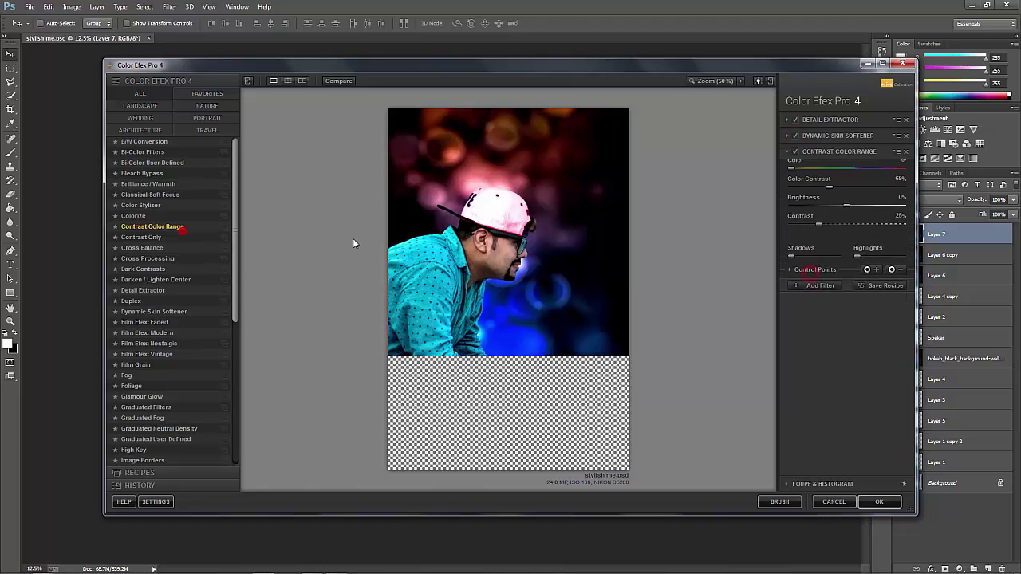
left_click(791, 280)
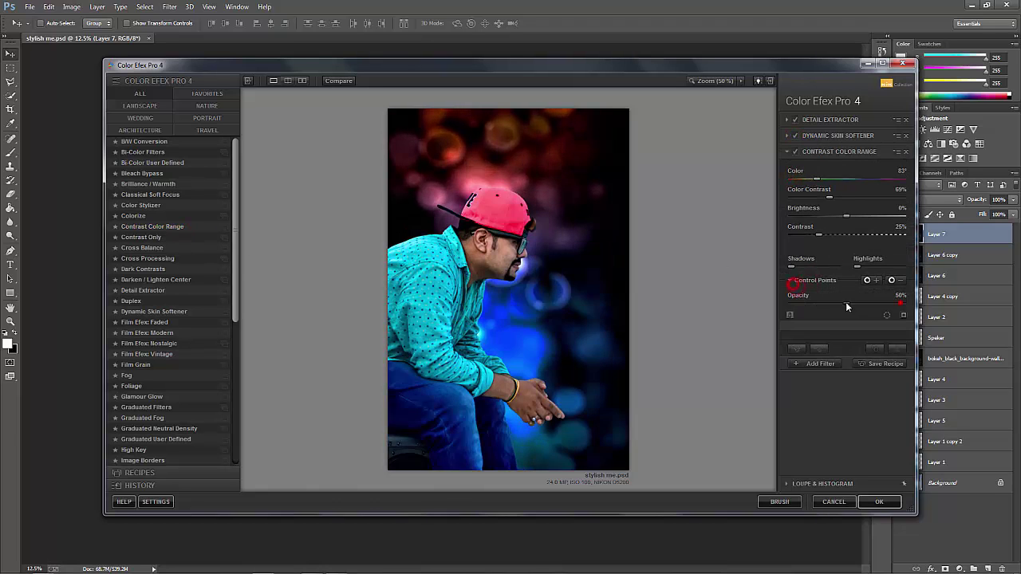
Add Glamour Glow and Photo Stylizer to the stack and apply it to Photoshop
left_click(828, 366)
scroll(159, 335, "down", 3)
left_click(142, 317)
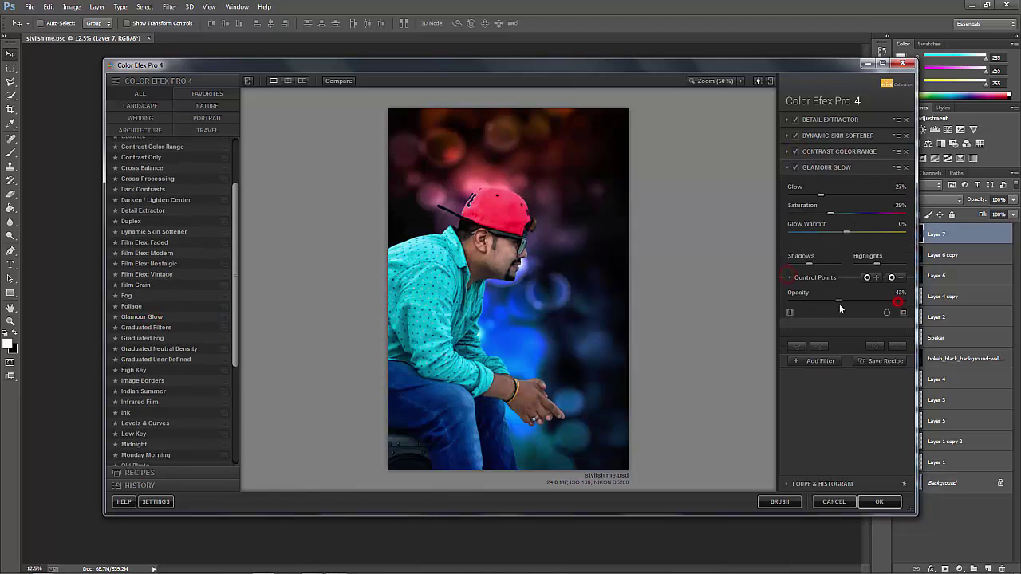
left_click(819, 360)
scroll(160, 335, "down", 4)
left_click(141, 323)
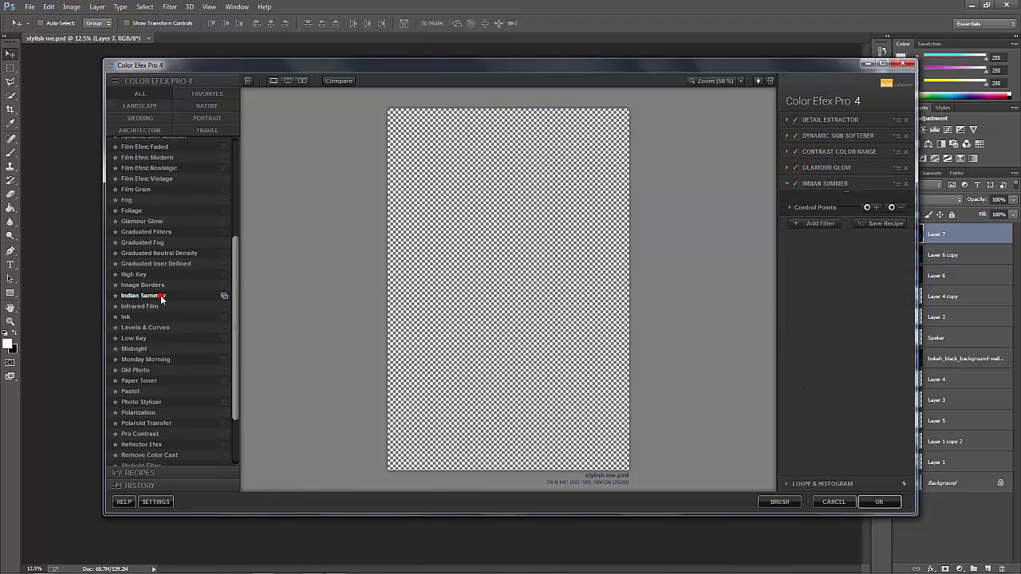
left_click(814, 289)
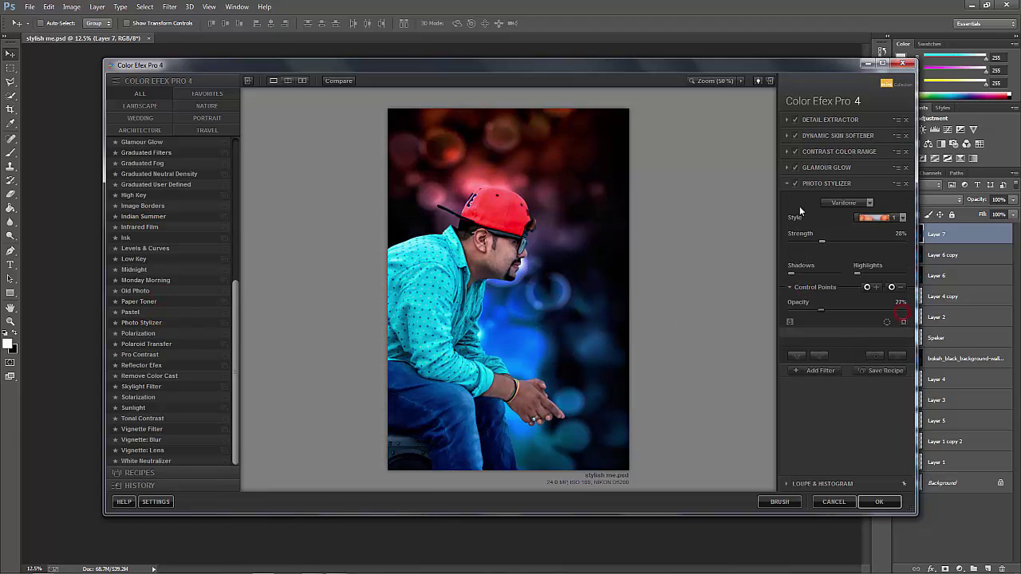
left_click(819, 367)
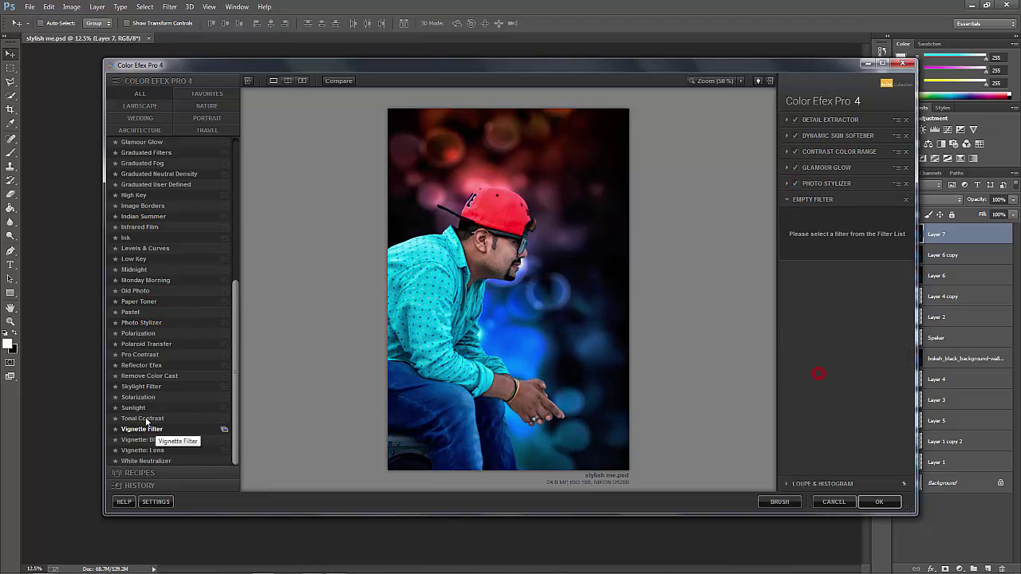
left_click(138, 332)
left_click(796, 199)
left_click(874, 502)
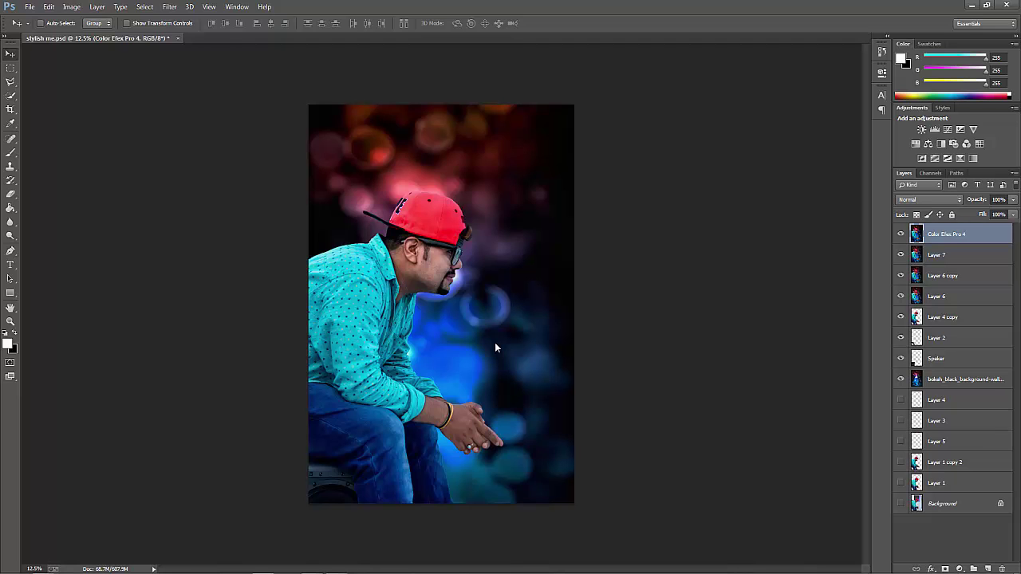
Duplicate the Color Efex layer and set Camera Raw exposure +0.10 and highlights -18
key("ctrl+j")
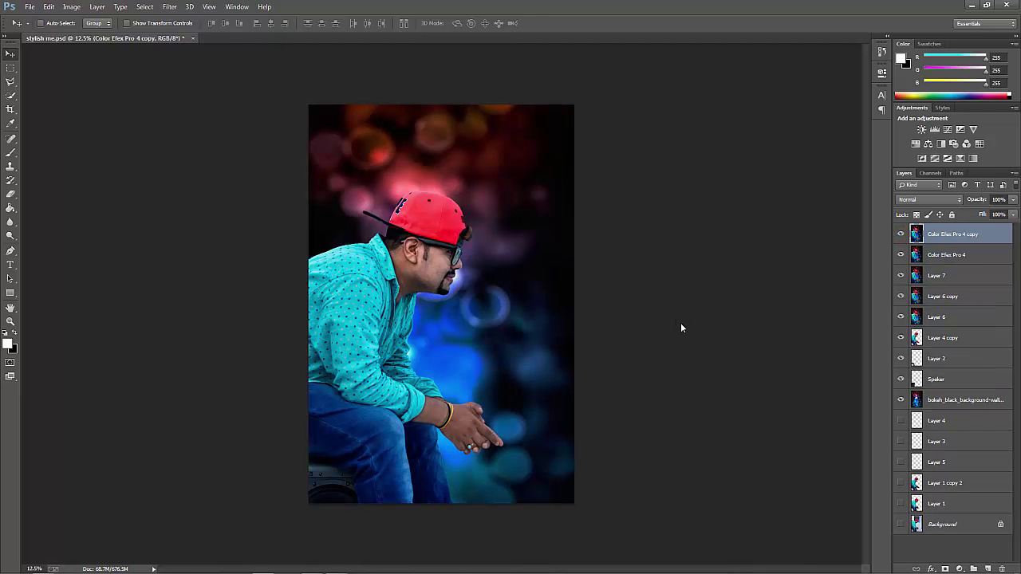
key("ctrl+shift+a")
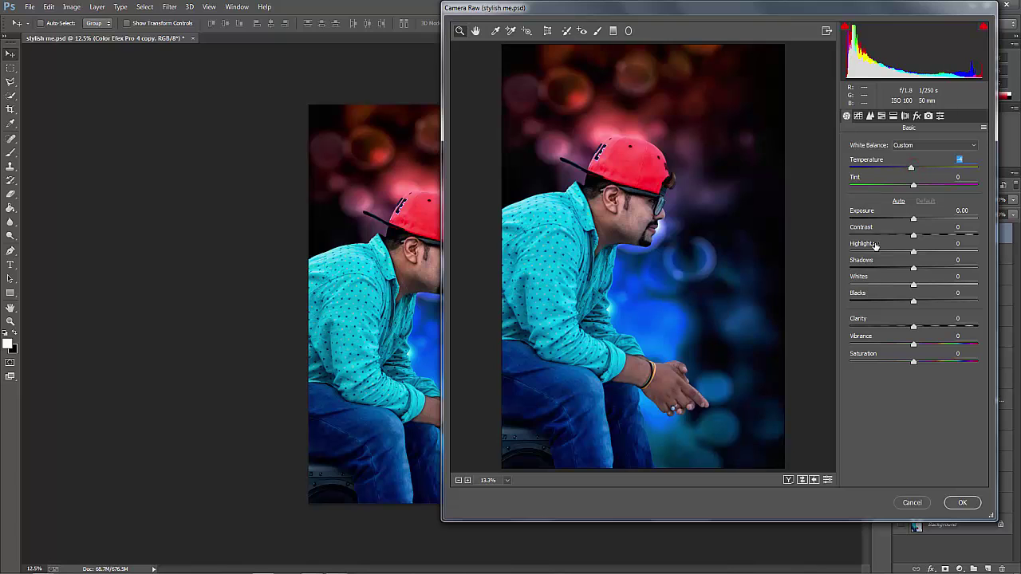
left_click_drag(913, 219, 901, 252)
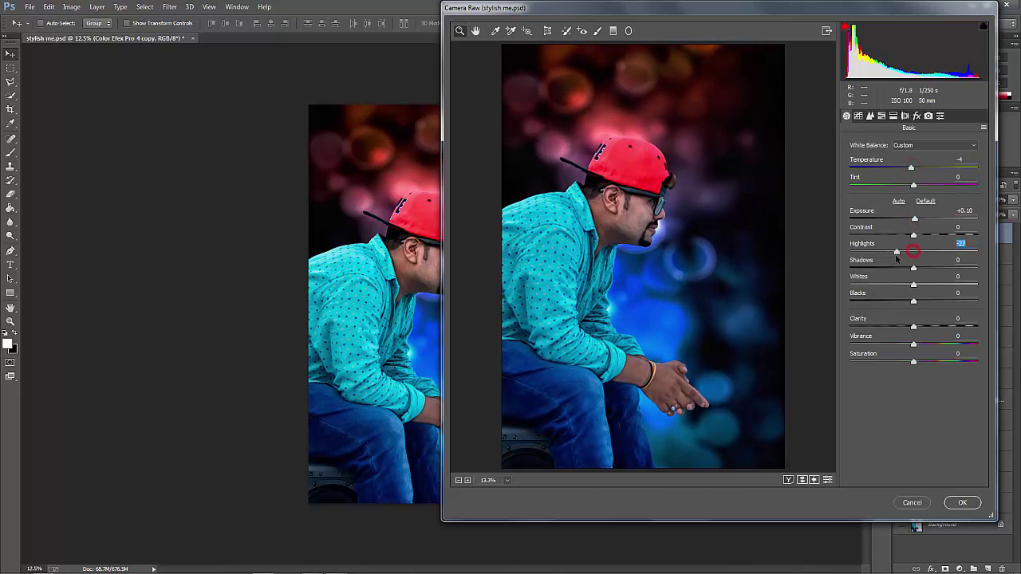
left_click(913, 267)
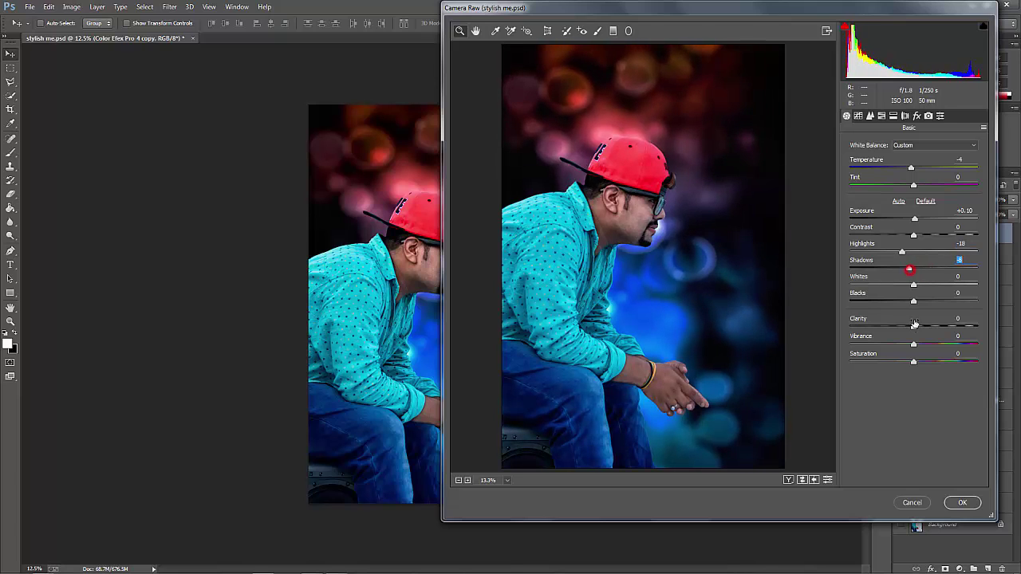
Raise the tone-curve lights to +8 and nudge the reds hue slightly
key("ctrl+alt+2")
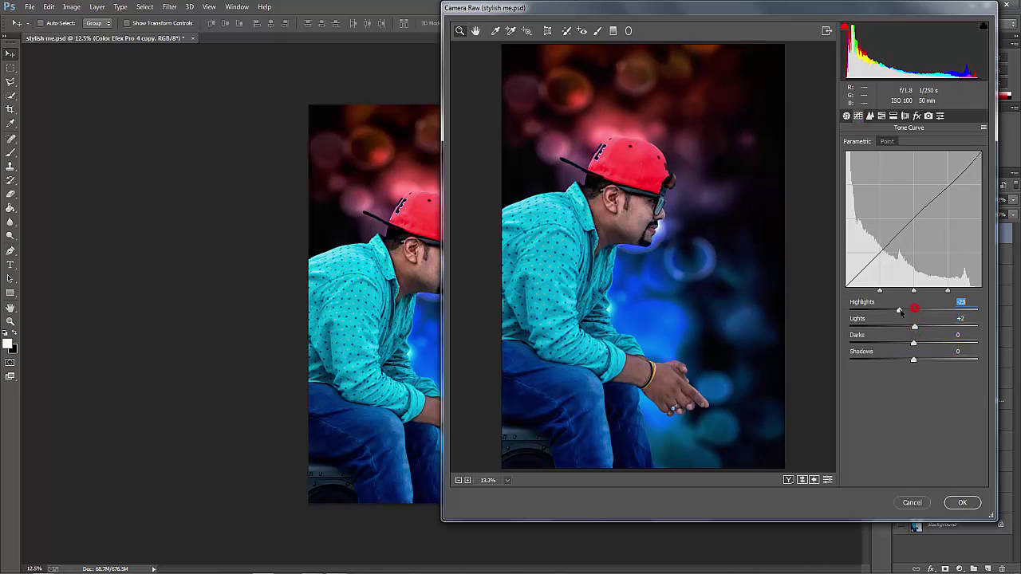
mouse_move(900, 311)
left_mouse_down()
mouse_move(919, 327)
mouse_move(908, 343)
left_mouse_up()
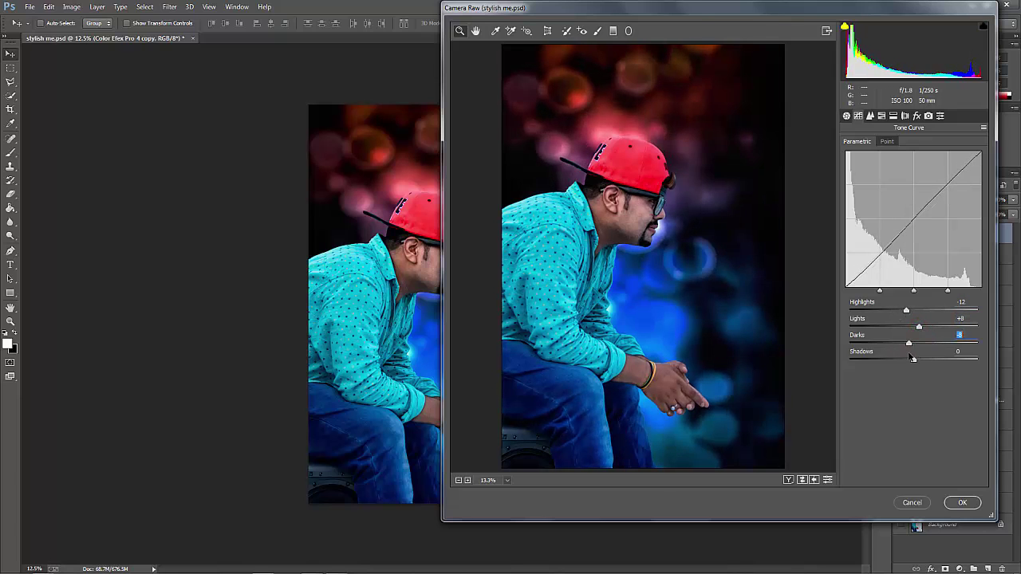
left_click(879, 116)
left_click(848, 157)
left_click_drag(913, 193, 910, 194)
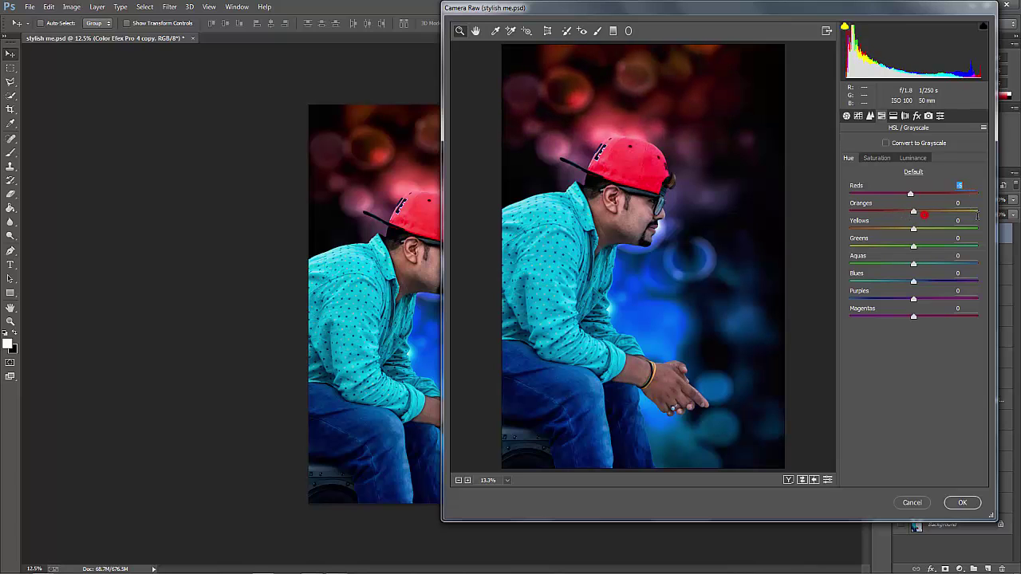
Shift the aqua hue toward blue, undoing the orange change and resetting blues hue
left_click(922, 213)
key("ctrl+z")
mouse_move(904, 263)
left_mouse_down()
mouse_move(946, 269)
mouse_move(907, 264)
mouse_move(876, 281)
mouse_move(924, 282)
mouse_move(888, 299)
left_mouse_up()
double_click(924, 282)
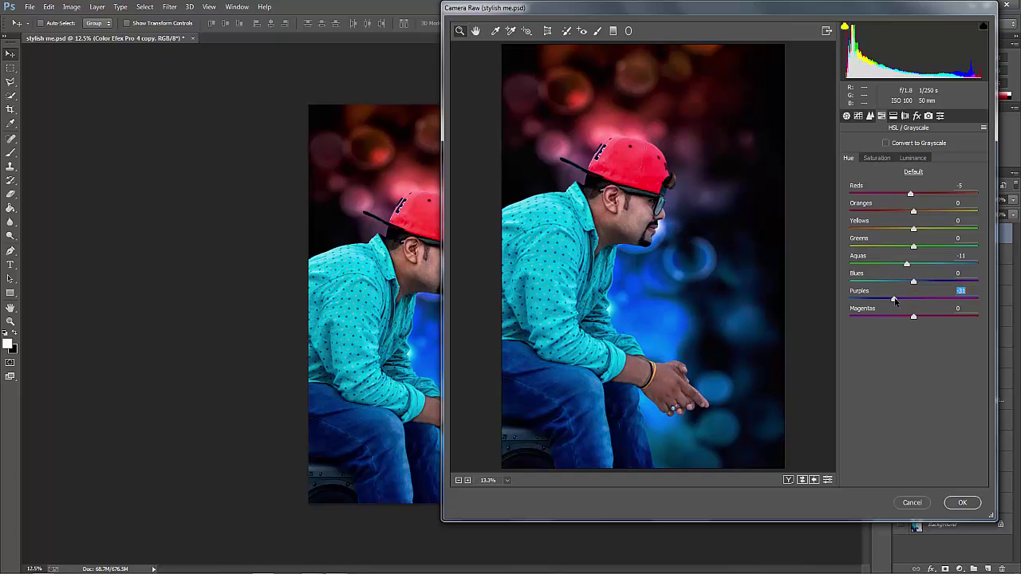
Tune saturation (reds +8, aquas -26) and raise red luminance to +13 and aquas
left_click(914, 316)
left_click(881, 158)
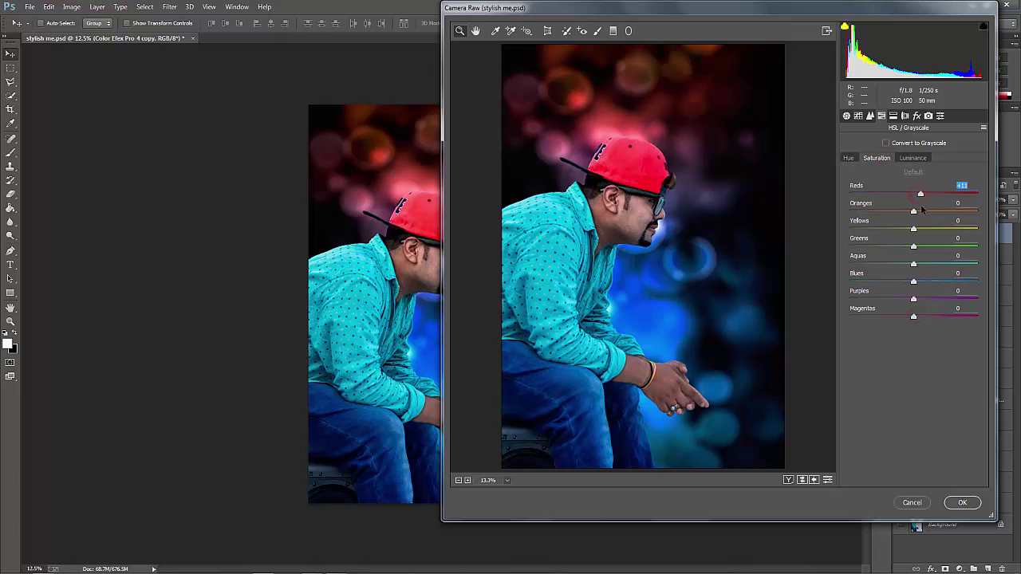
left_click_drag(919, 213, 917, 212)
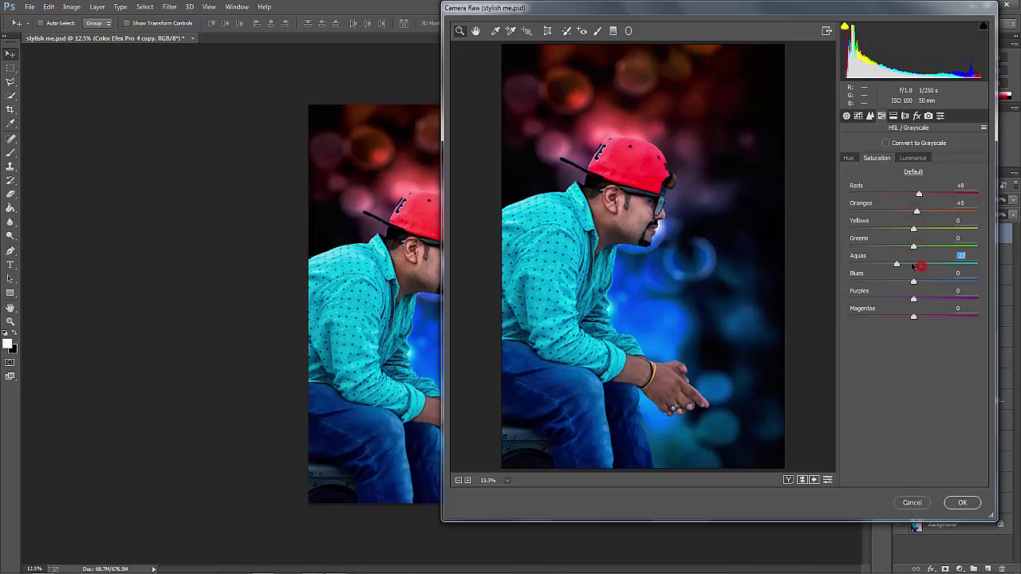
left_click(909, 282)
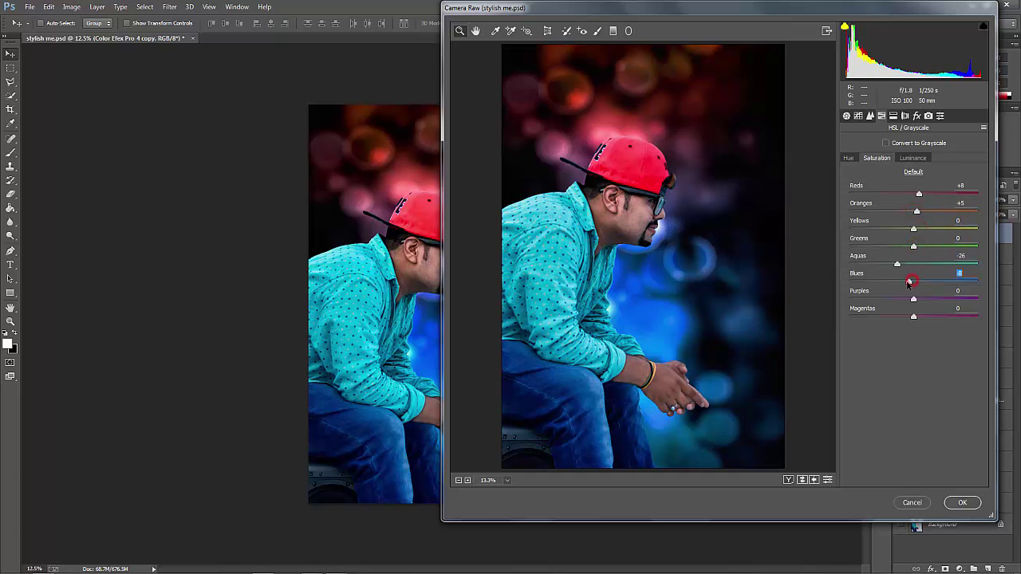
left_click(912, 158)
left_click(912, 211)
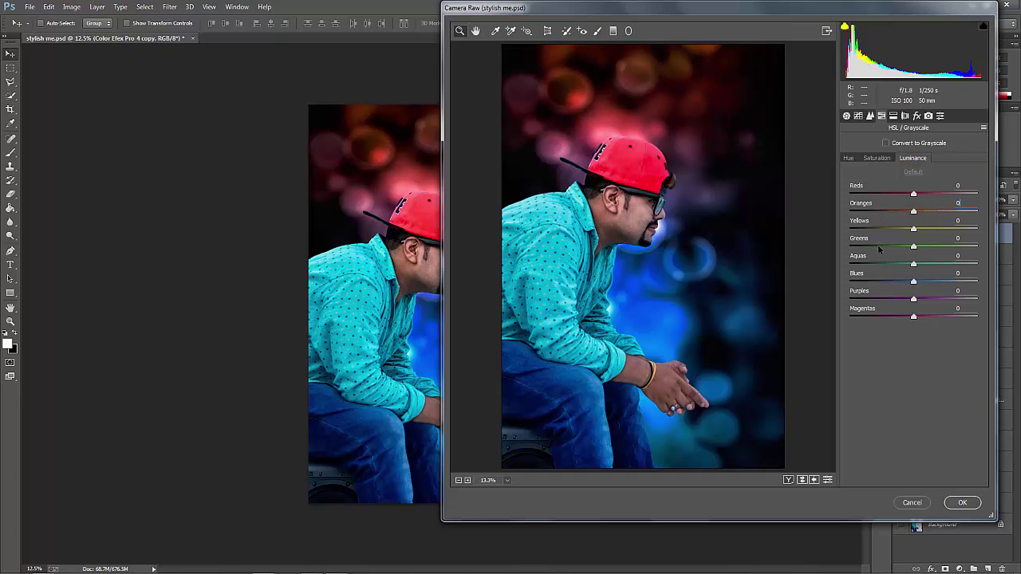
left_click_drag(913, 194, 922, 194)
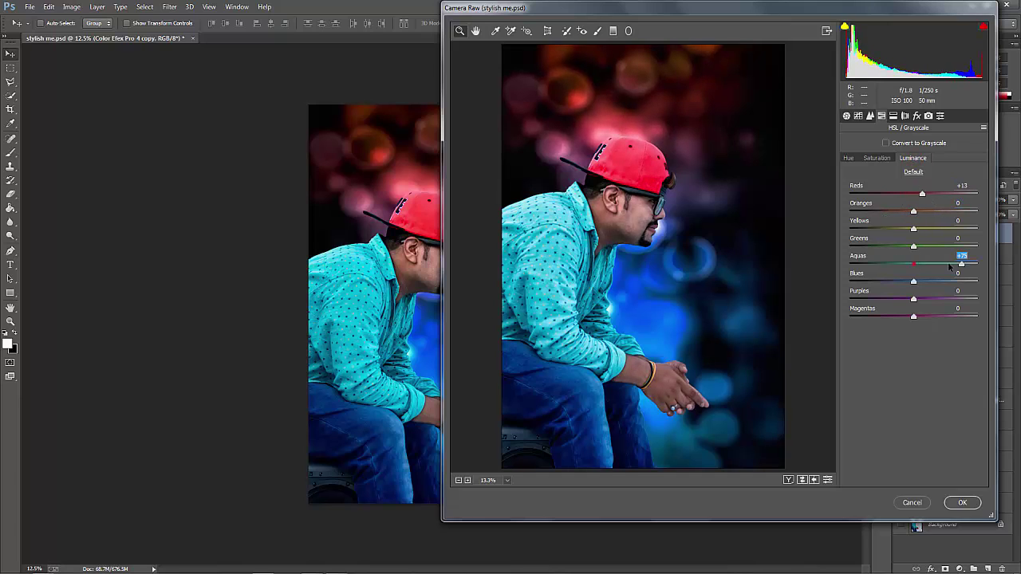
mouse_move(913, 263)
left_mouse_down()
mouse_move(929, 265)
mouse_move(928, 283)
left_mouse_up()
Set split-toning shadow hue 188 and add a dark corner vignette in Lens Corrections
left_click(893, 116)
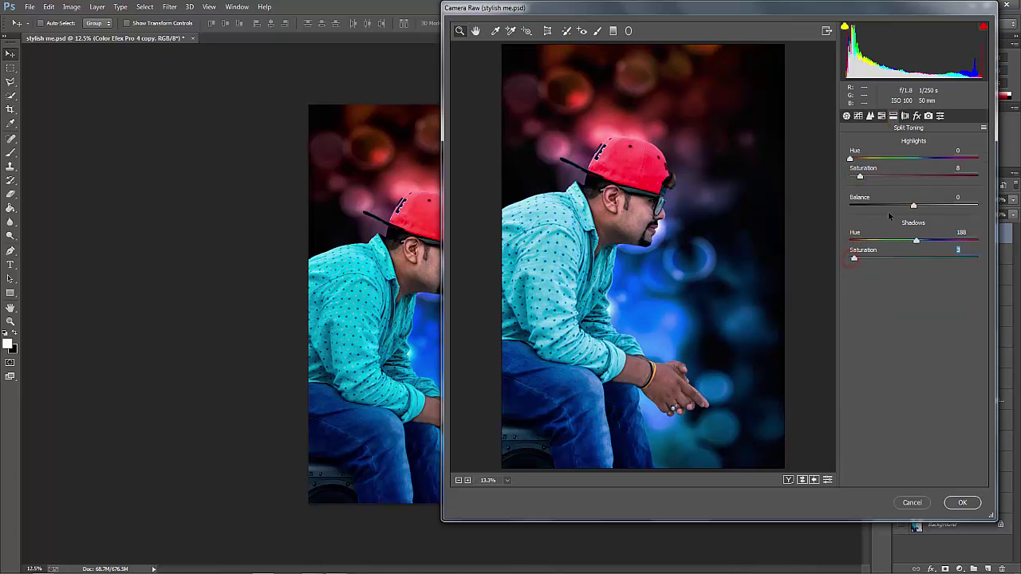
left_click(905, 115)
left_click_drag(912, 345, 849, 345)
left_click(917, 116)
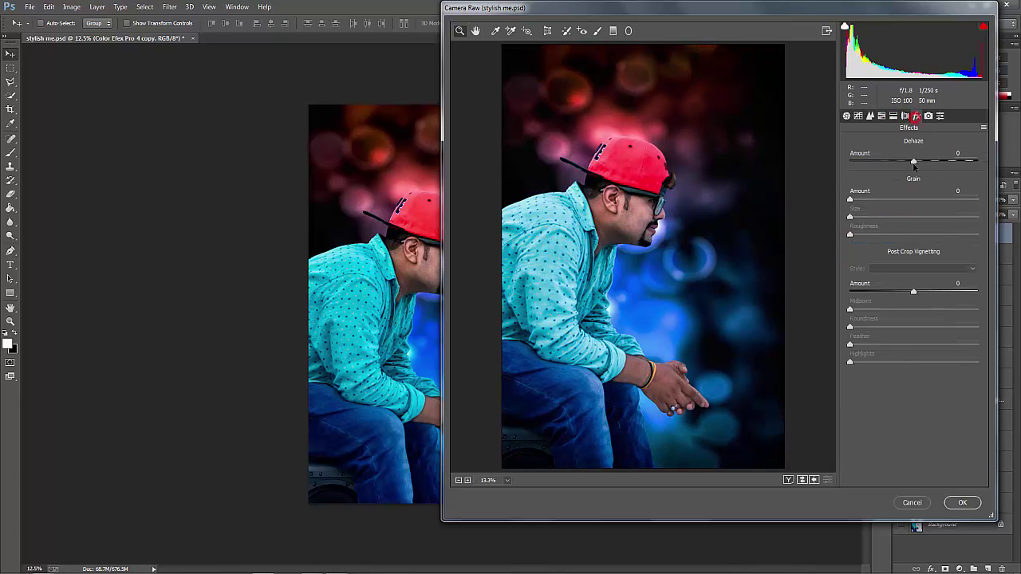
Apply the Camera Raw grade and switch to the Smudge tool with a soft brush preset
left_click(961, 503)
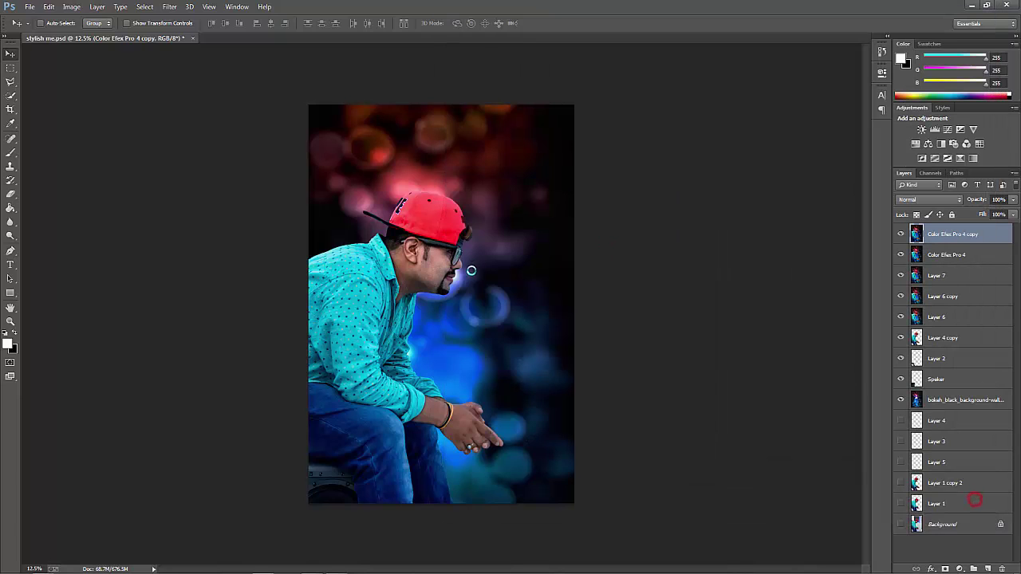
scroll(468, 269, "up", 3)
scroll(468, 268, "up", 3)
scroll(467, 268, "up", 3)
right_click(11, 221)
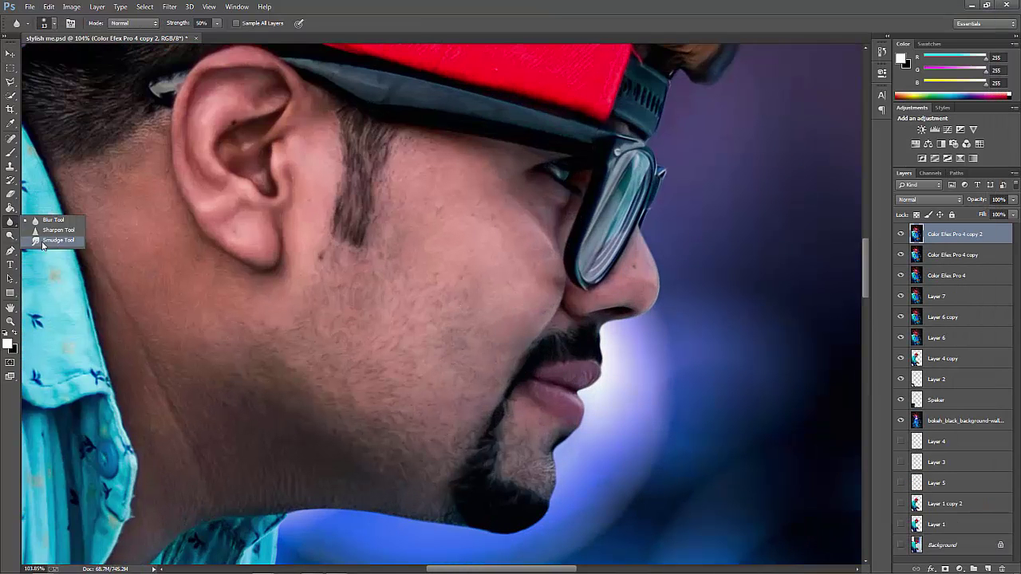
left_click(50, 239)
right_click(393, 257)
mouse_move(535, 390)
left_mouse_down()
mouse_move(693, 504)
mouse_move(769, 534)
left_mouse_up()
double_click(714, 421)
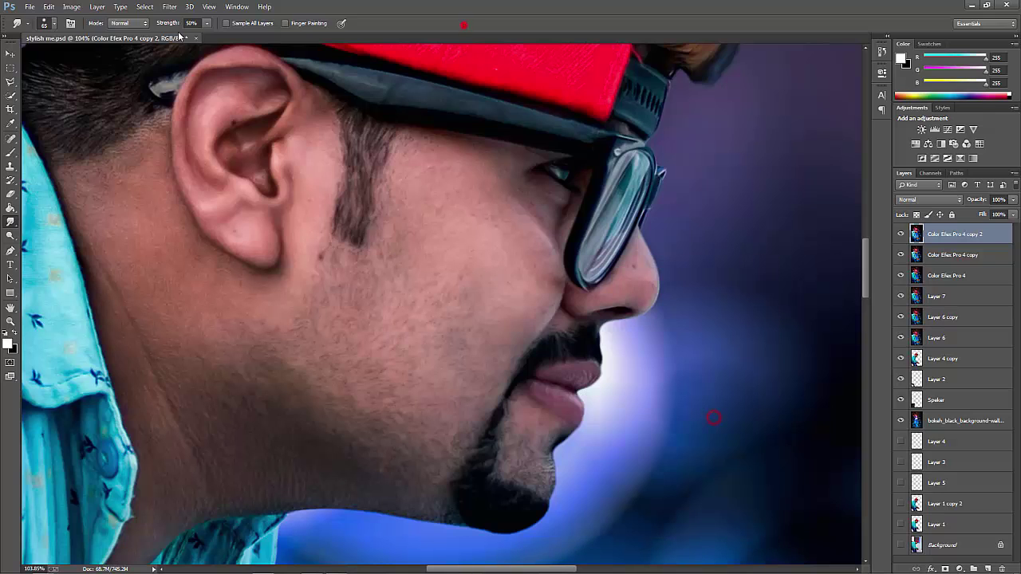
Enlarge the smudge brush to 150, fit the image, and work on the cheek skin
key("bracketright")
key("bracketright")
key("bracketright")
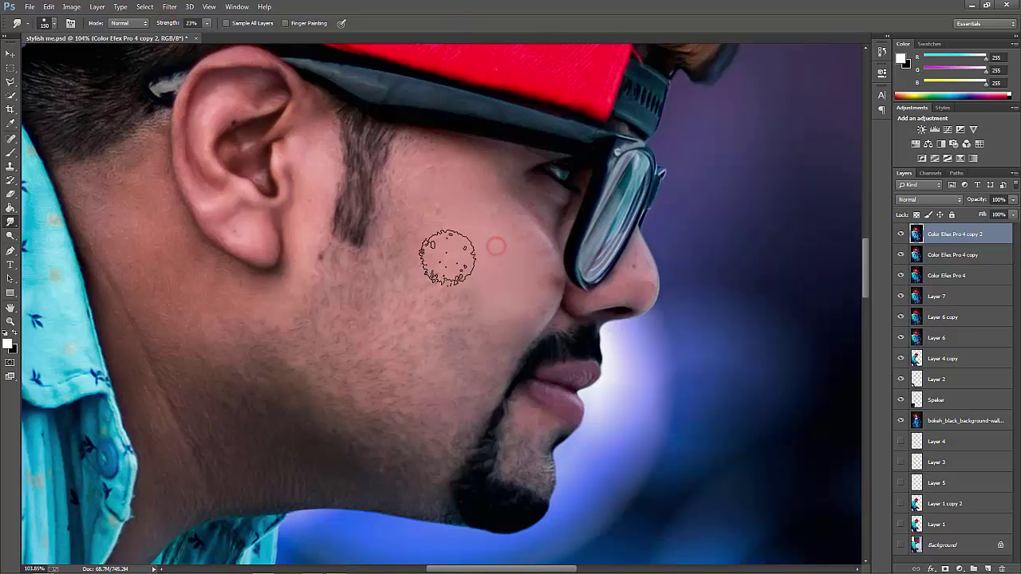
key("bracketright")
key("bracketright")
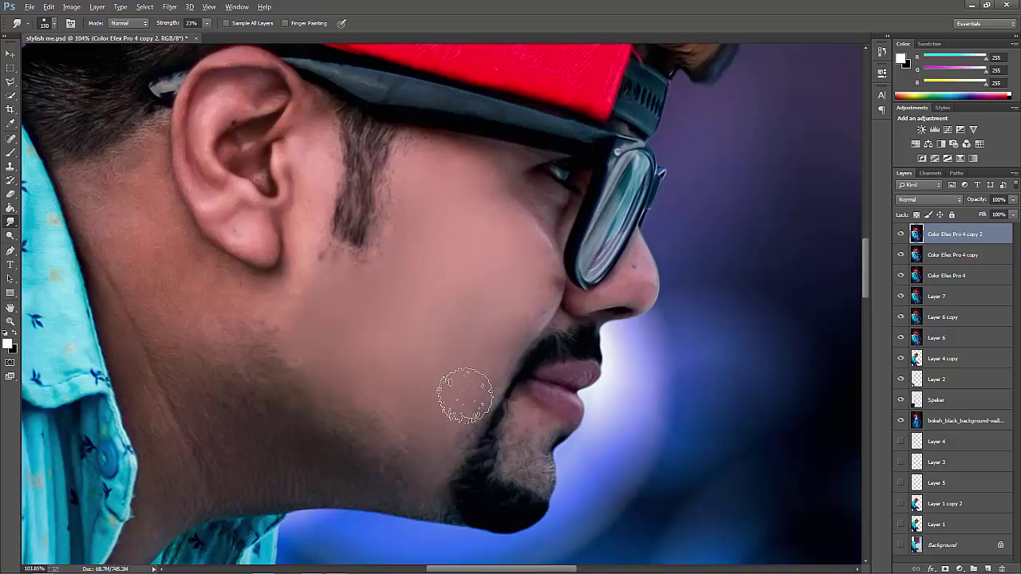
key("ctrl+0")
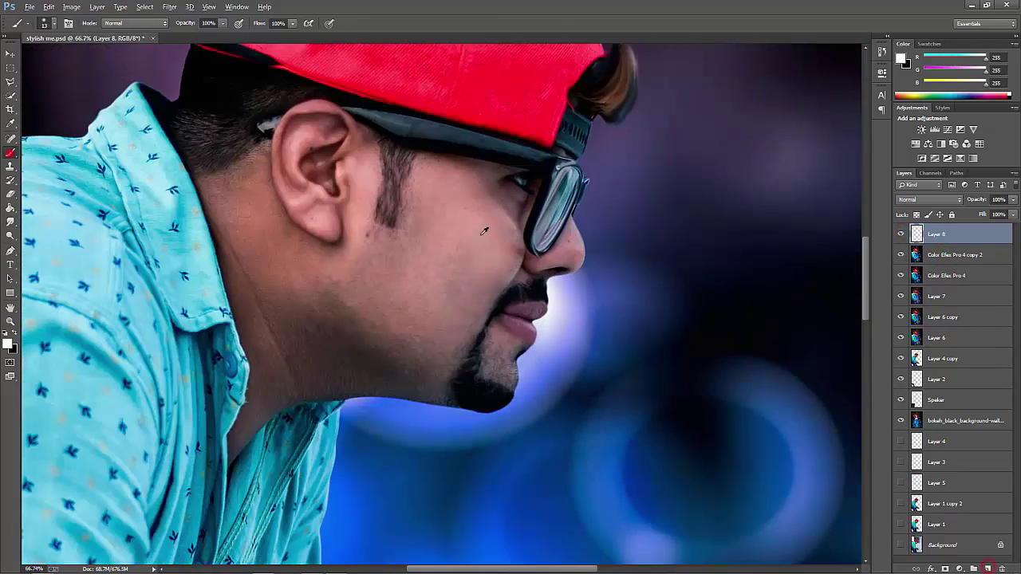
scroll(470, 252, "up", 2)
left_click(468, 231, "alt")
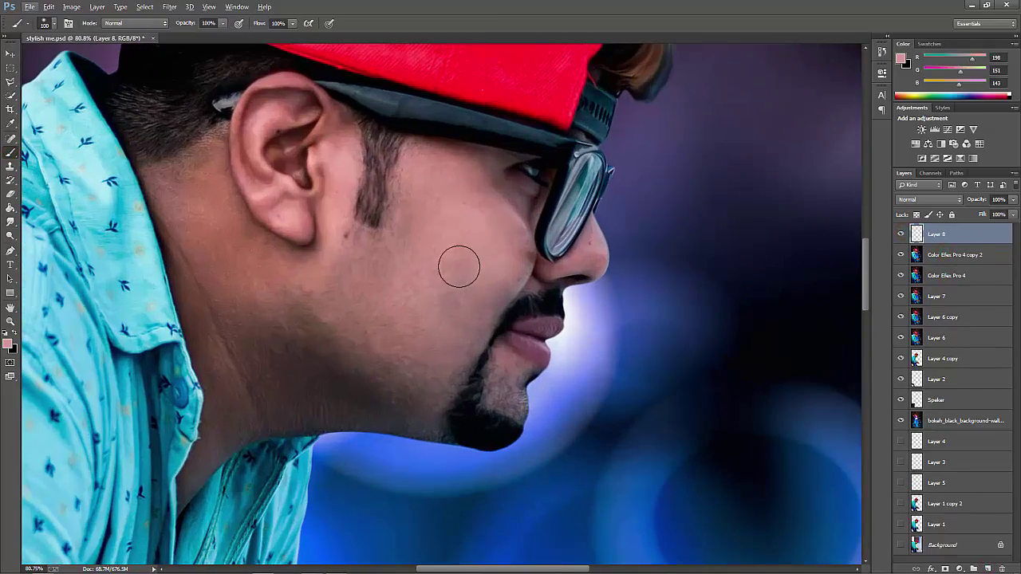
Paint soft sampled skin tone over the cheek to smooth it
left_click_drag(459, 266, 442, 278)
left_click(486, 293)
left_click(407, 212)
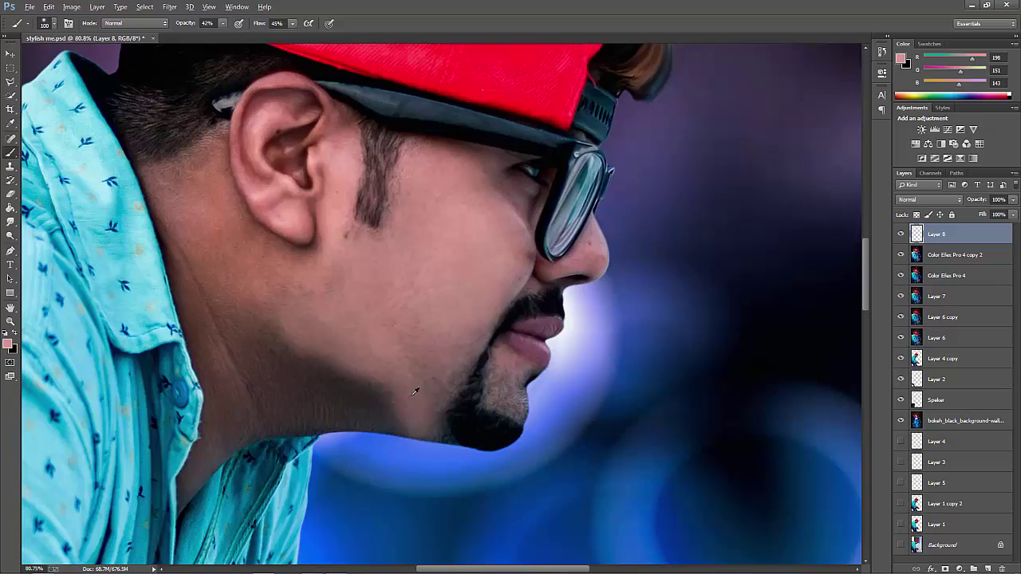
scroll(415, 383, "down", 5)
scroll(382, 383, "up", 5)
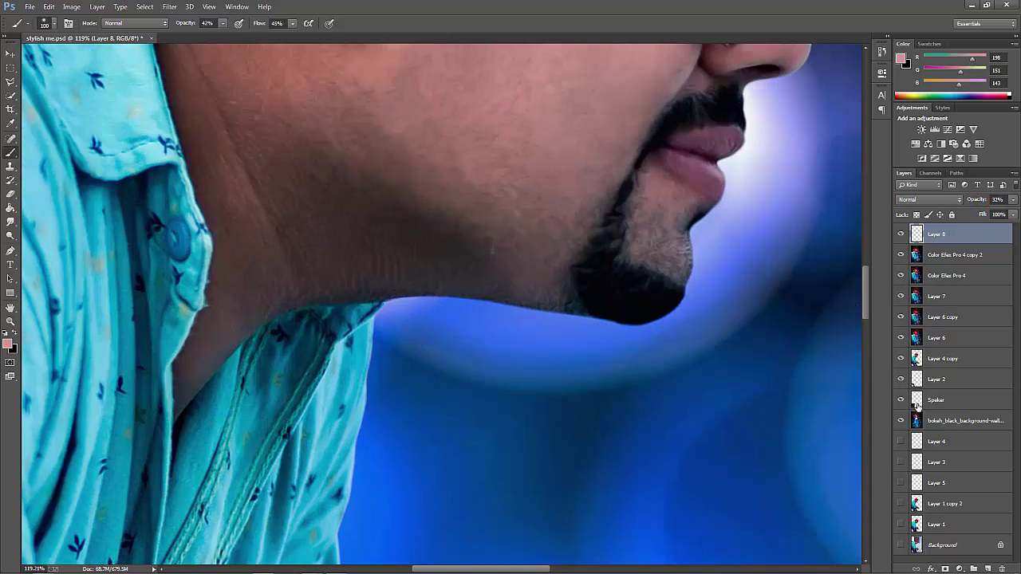
Load the person's outline selection and dab skin tone onto the back of the hand at 48% opacity
left_click(916, 399, "ctrl")
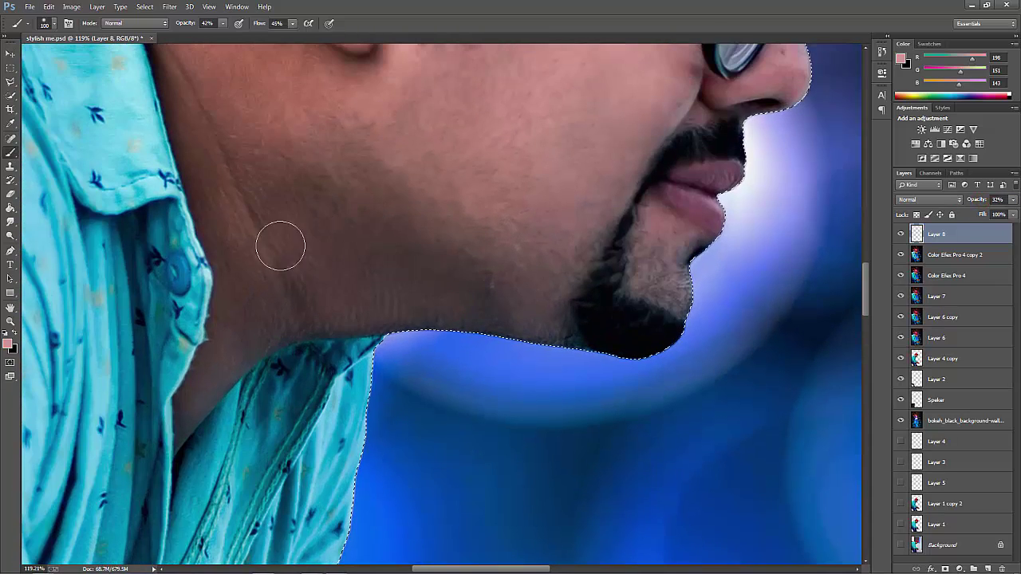
scroll(502, 346, "down", 5)
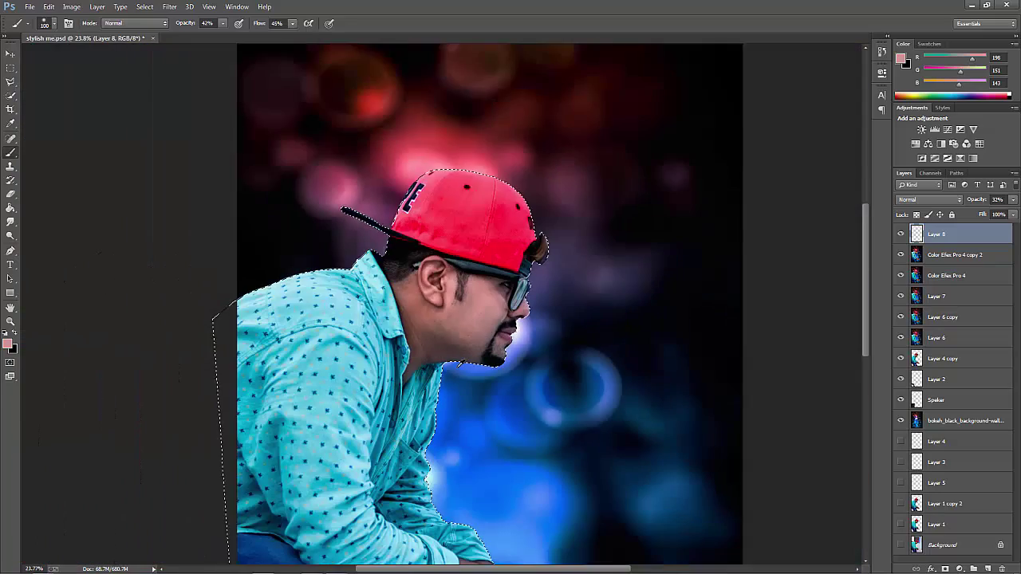
scroll(506, 298, "down", 3)
scroll(506, 298, "up", 5)
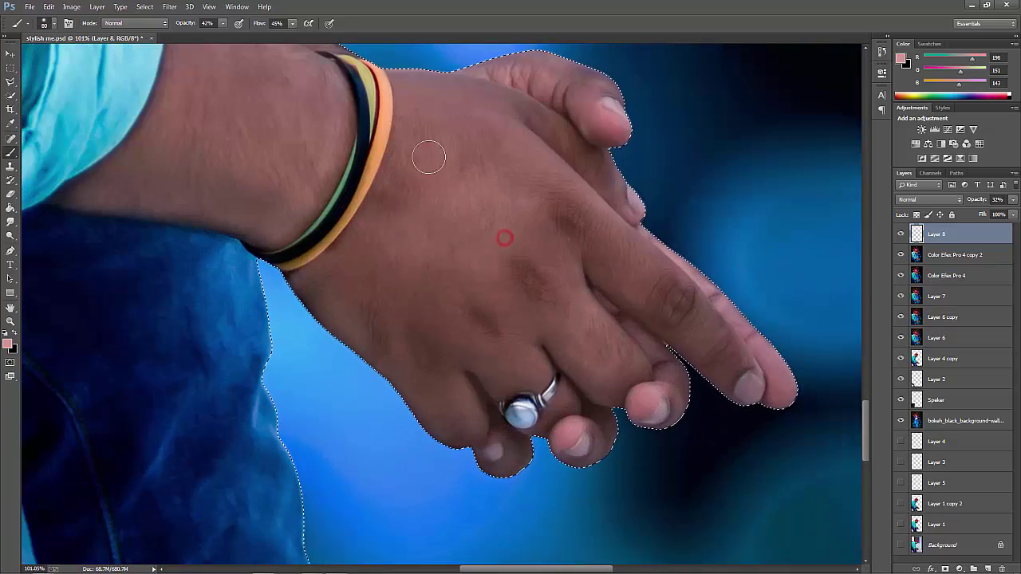
left_click(538, 239)
key("4")
key("8")
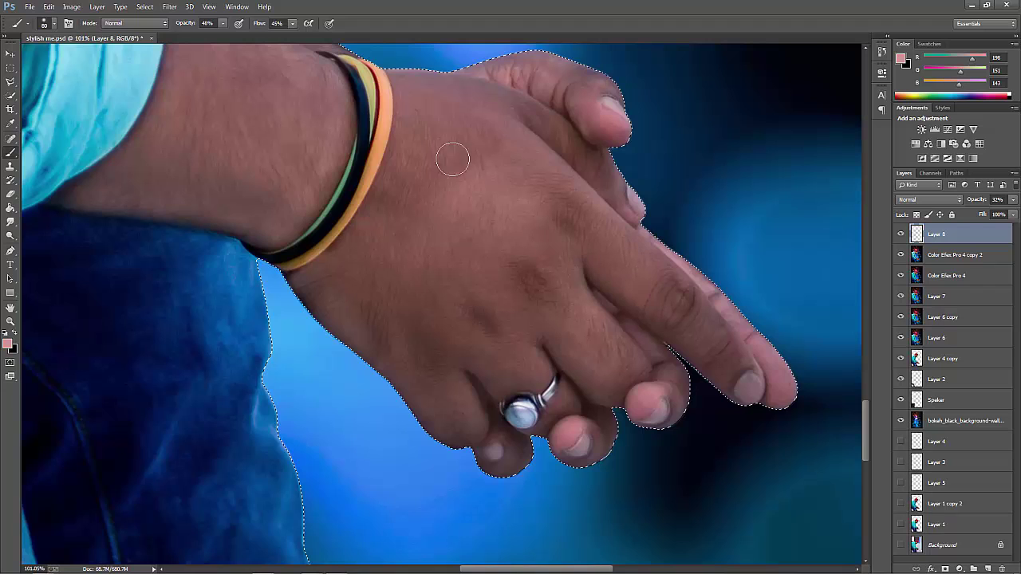
With a 100 px brush, smooth the hand, knuckles, fingers, wrist and forearm with skin tone
scroll(452, 159, "up", 2)
key("bracketright")
key("bracketright")
left_click(455, 212)
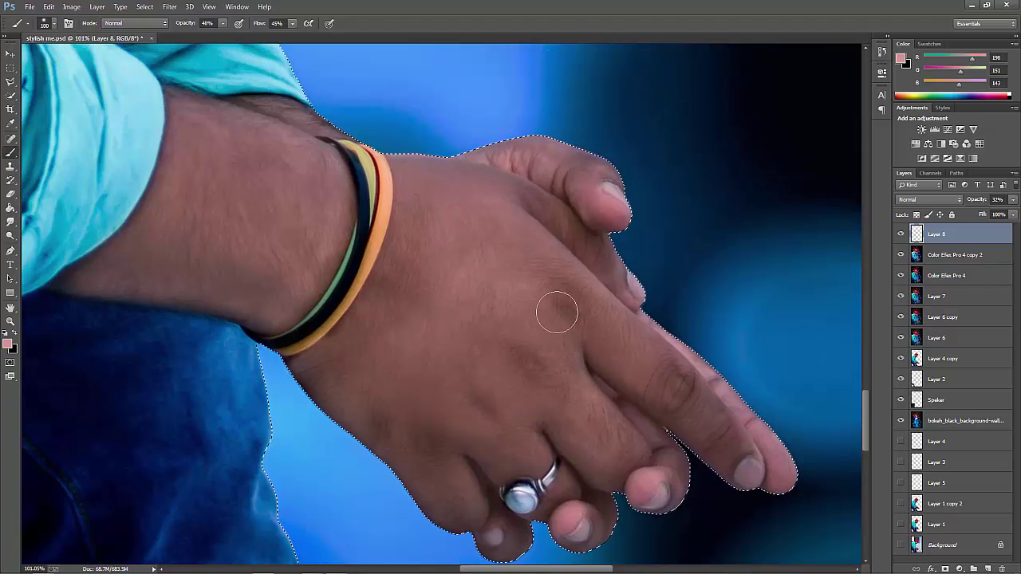
left_click(553, 385)
left_click(512, 457)
left_click(455, 481)
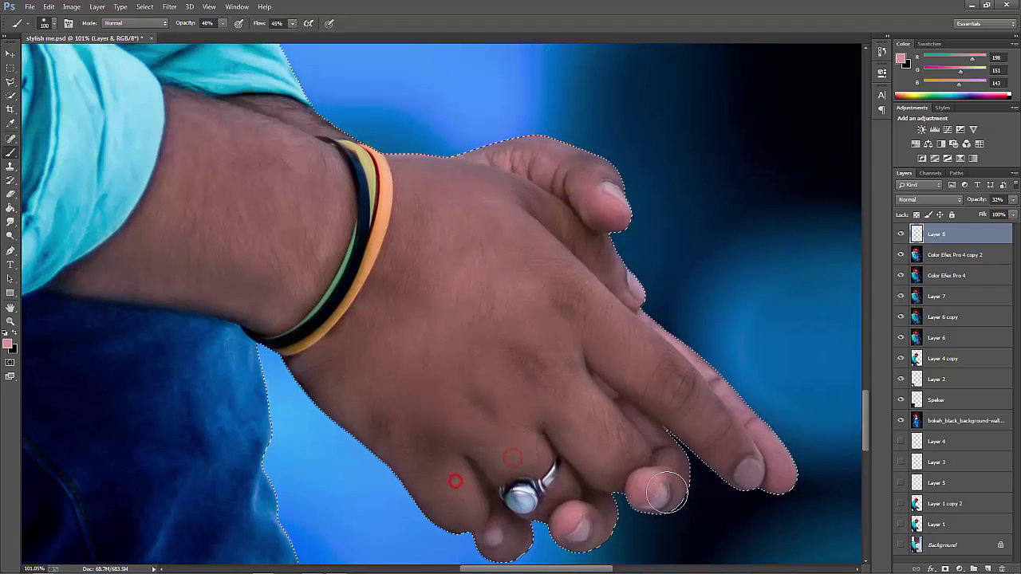
left_click(431, 201)
left_click(300, 179)
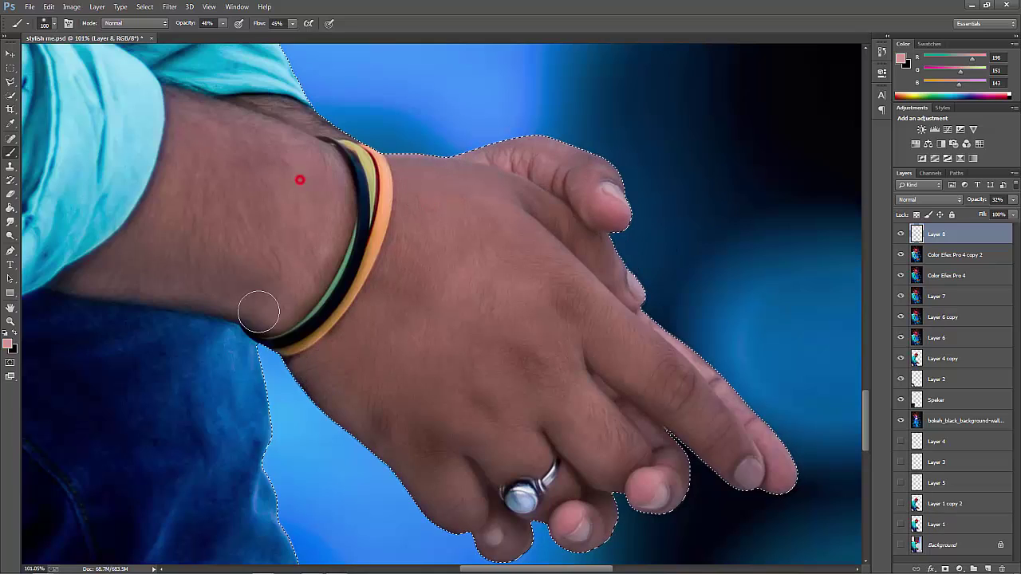
scroll(146, 276, "down", 8)
Compare before and after, touch up the hand, then merge the skin paint down (Ctrl+E)
left_click(900, 234)
left_click(899, 233)
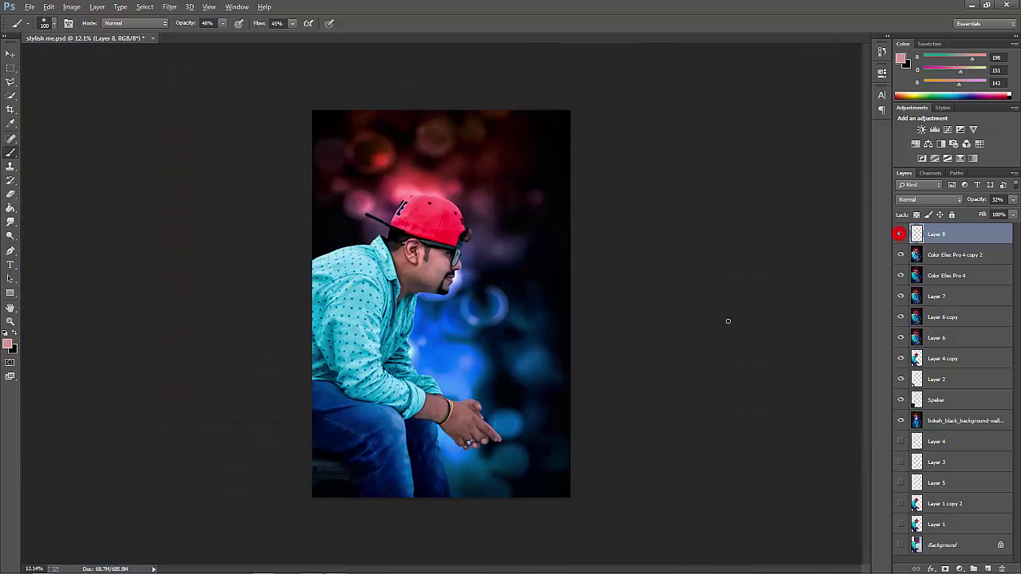
scroll(479, 431, "up", 5)
left_click(405, 324)
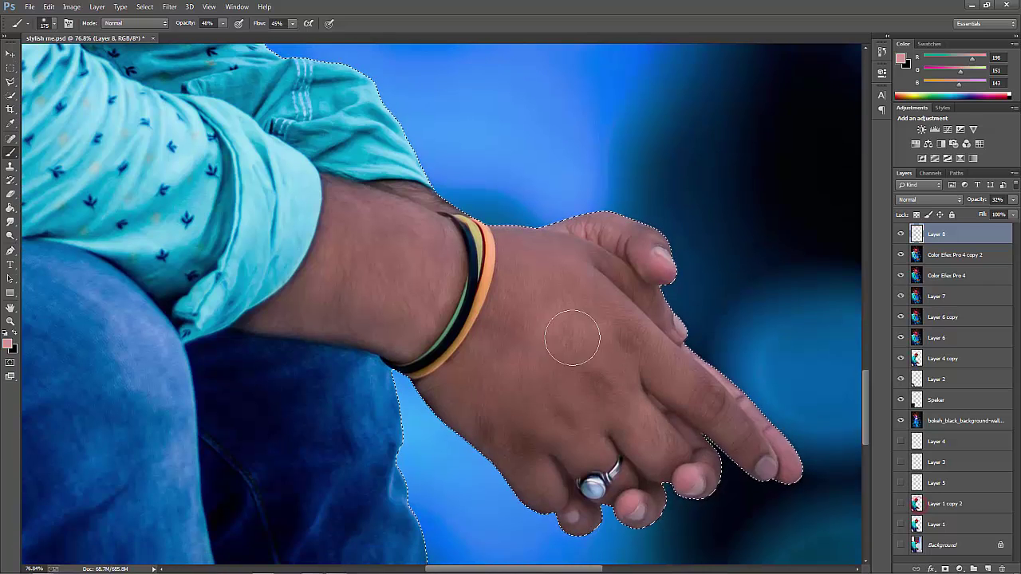
left_click(570, 337)
scroll(575, 366, "down", 3)
scroll(583, 392, "down", 3)
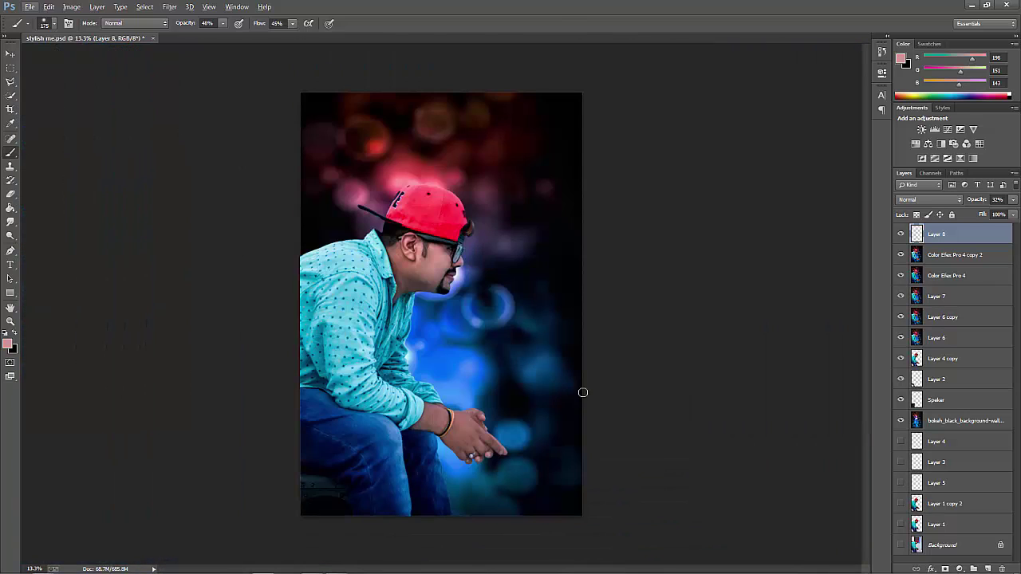
key("ctrl+e")
key("v")
scroll(502, 444, "up", 1)
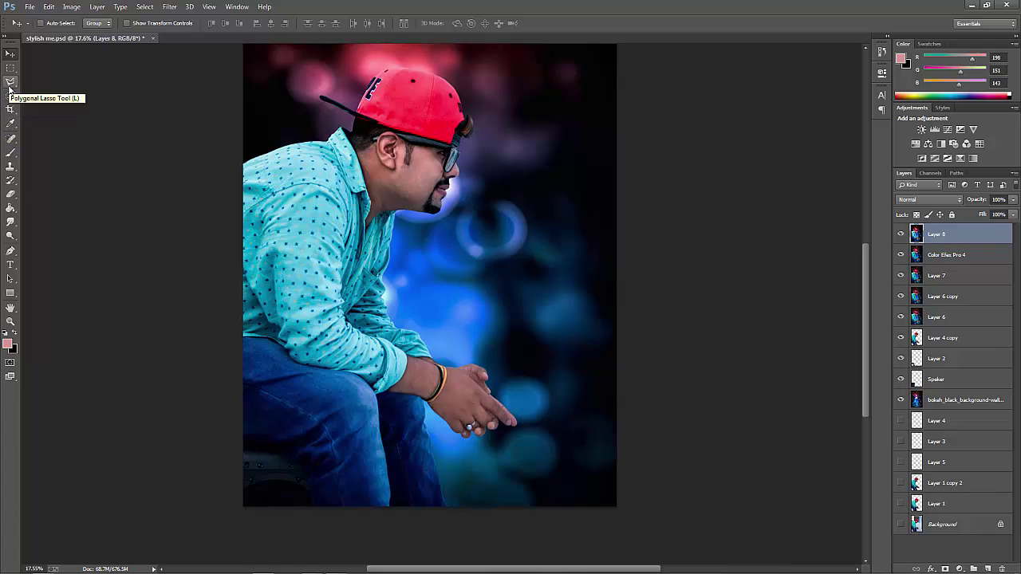
left_click(10, 81)
scroll(428, 407, "up", 4)
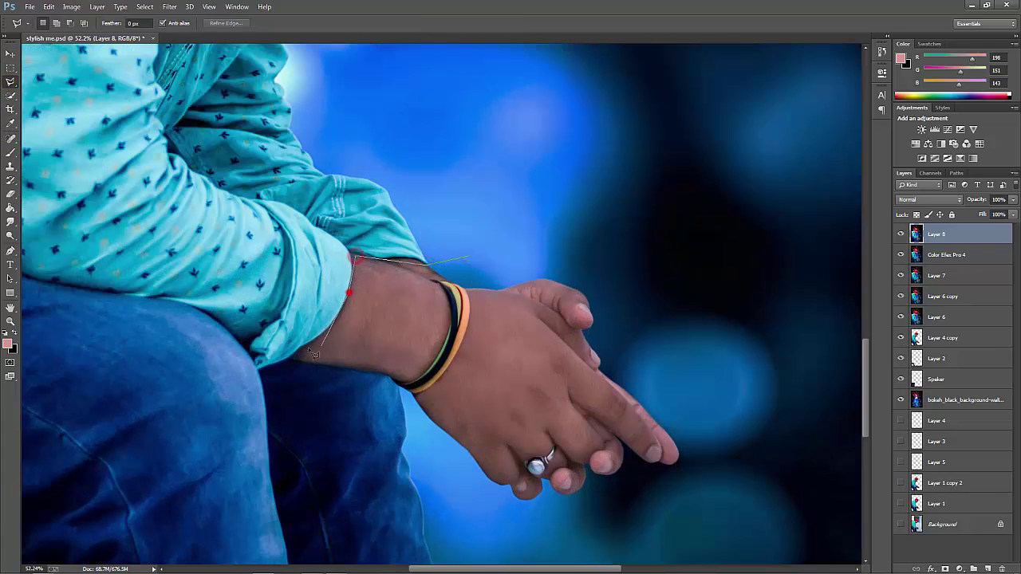
left_click(773, 488)
left_click(650, 237)
left_click(427, 260)
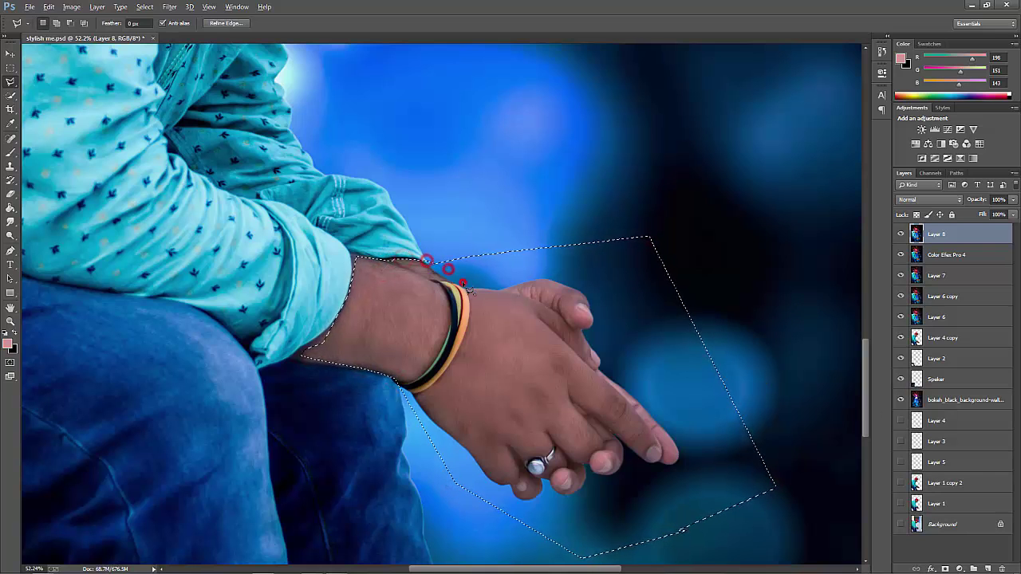
scroll(471, 290, "down", 3)
left_click(941, 338)
key("w")
left_click(517, 345)
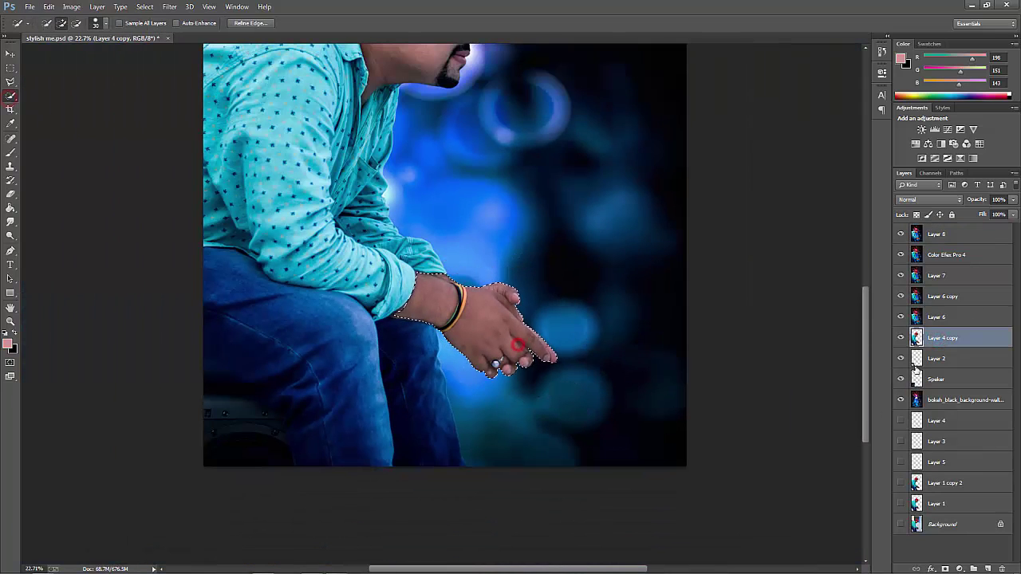
left_click(937, 233)
left_click(8, 81)
scroll(446, 331, "up", 4)
scroll(447, 331, "up", 2)
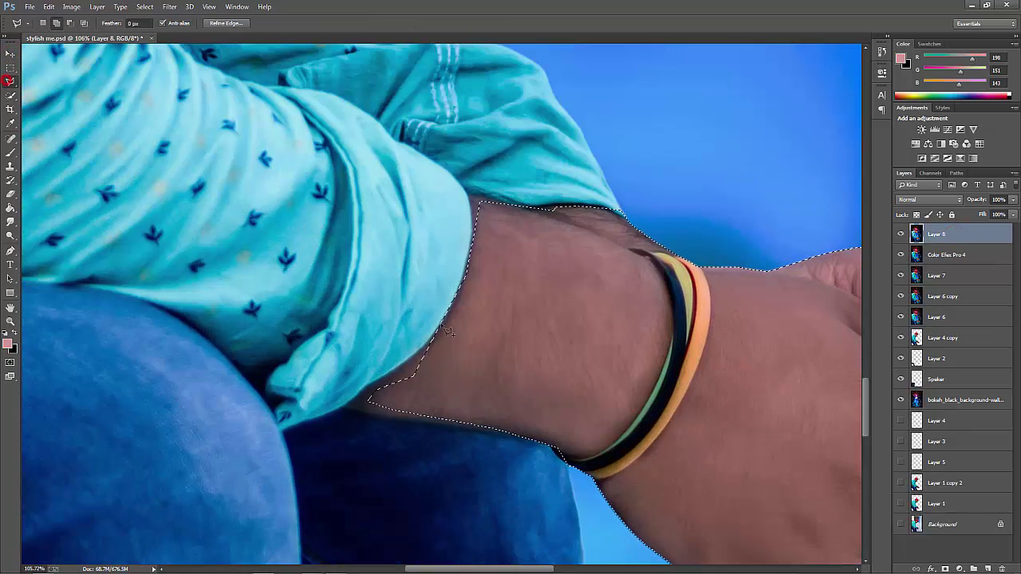
left_click(440, 323)
left_click(419, 353)
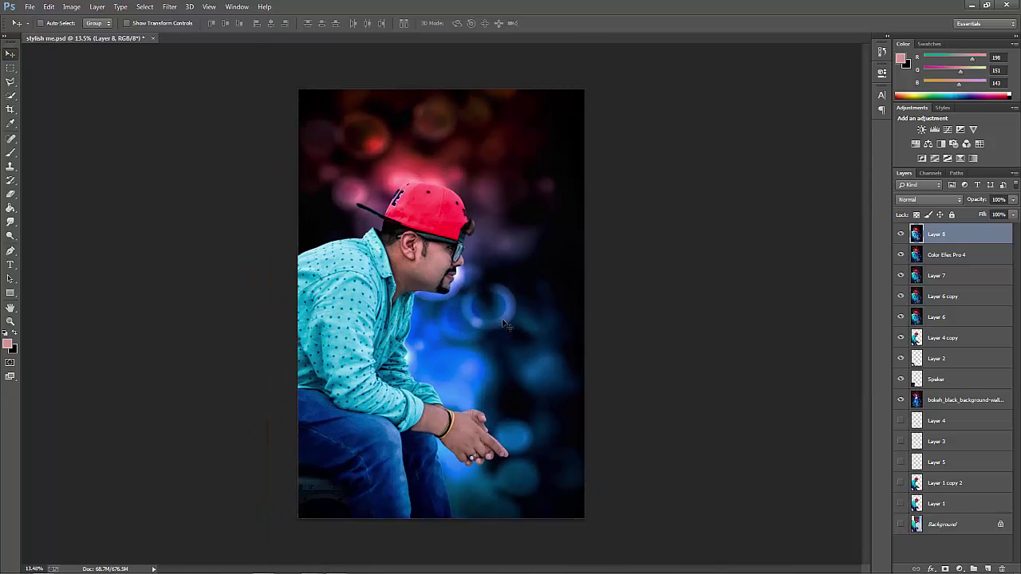
Place the diwali firework image from the Light & Lines Flare folder and give it a strong Gaussian Blur
left_click(49, 563)
double_click(524, 275)
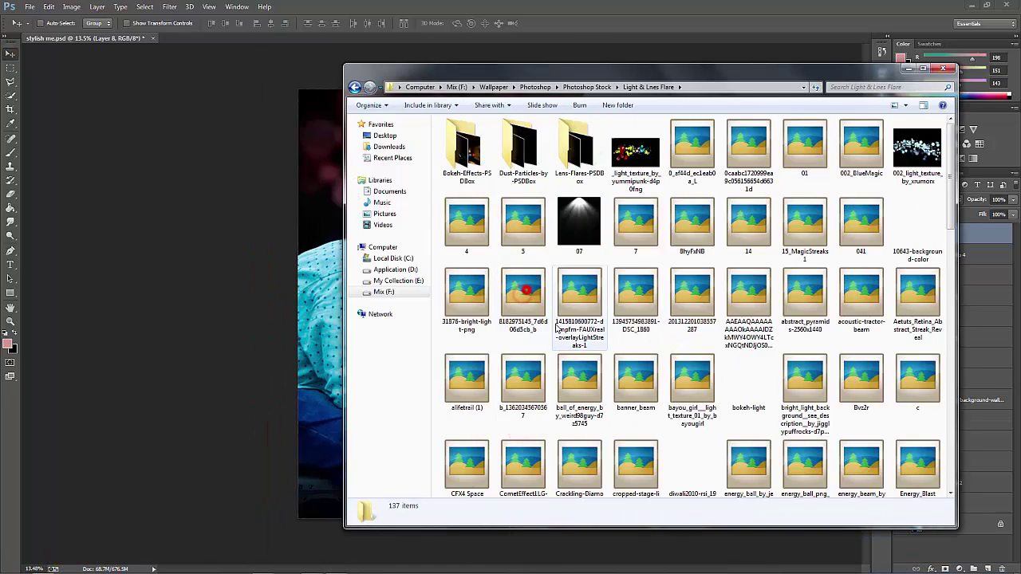
double_click(691, 471)
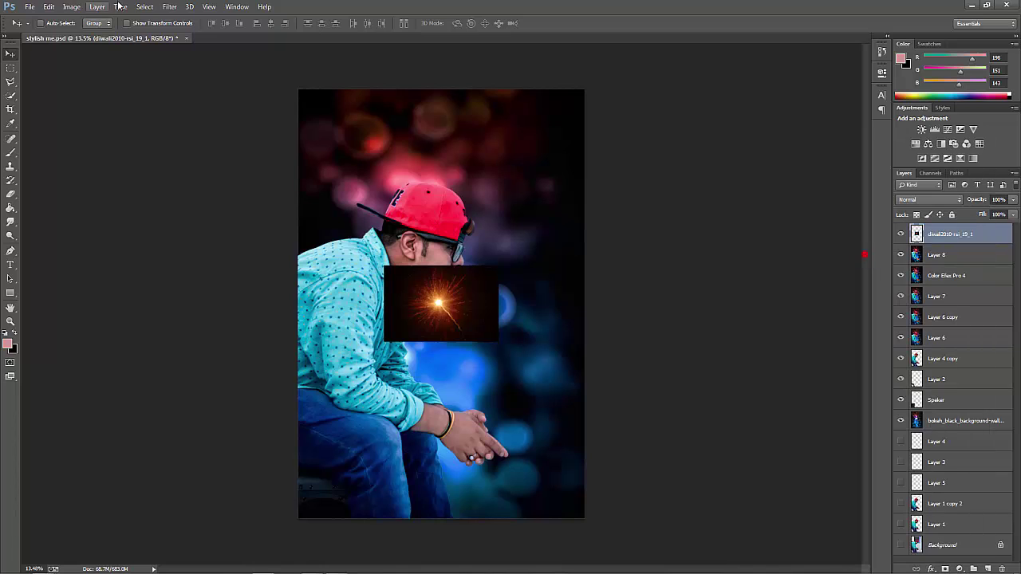
left_click(169, 6)
left_click(196, 125)
left_click(343, 206)
left_click(667, 296)
Duplicate the blurred firework, hide the original, and move the glow up toward the cap
key("Return")
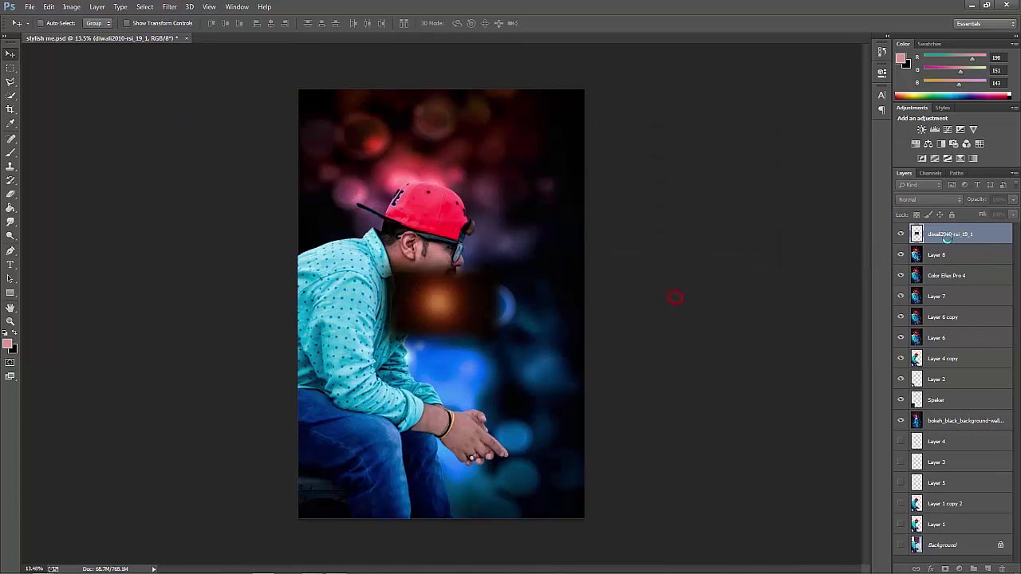
key("ctrl+j")
left_click(901, 254)
key("ctrl+t")
left_click_drag(488, 316, 436, 177)
Tint the glow copy red, set it to Screen, and enlarge it over the photo's top
key("Return")
key("ctrl+u")
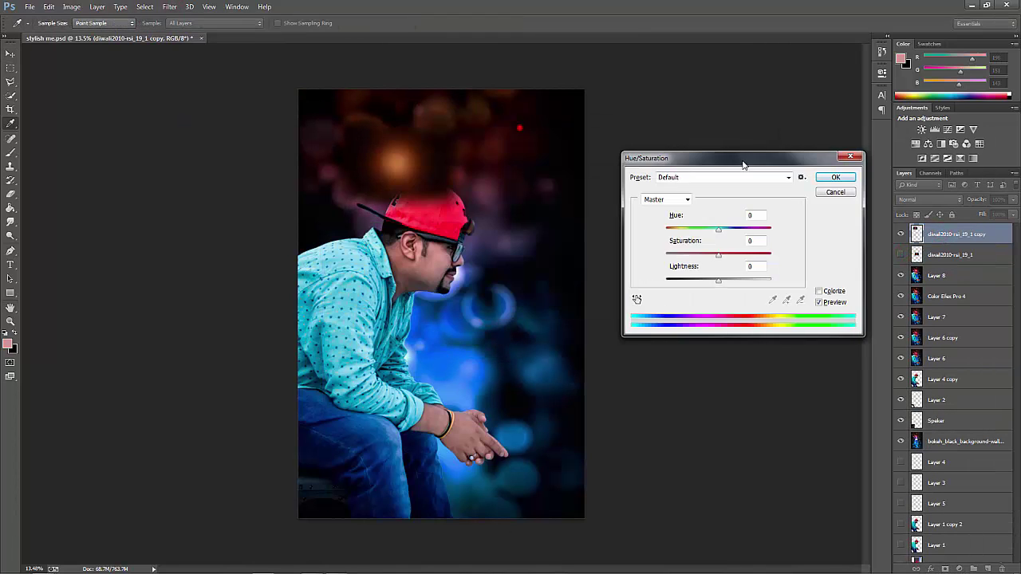
left_click_drag(705, 231, 717, 230)
left_click(830, 176)
left_click(934, 204)
left_click(917, 126)
key("ctrl+t")
left_click_drag(479, 228, 529, 246)
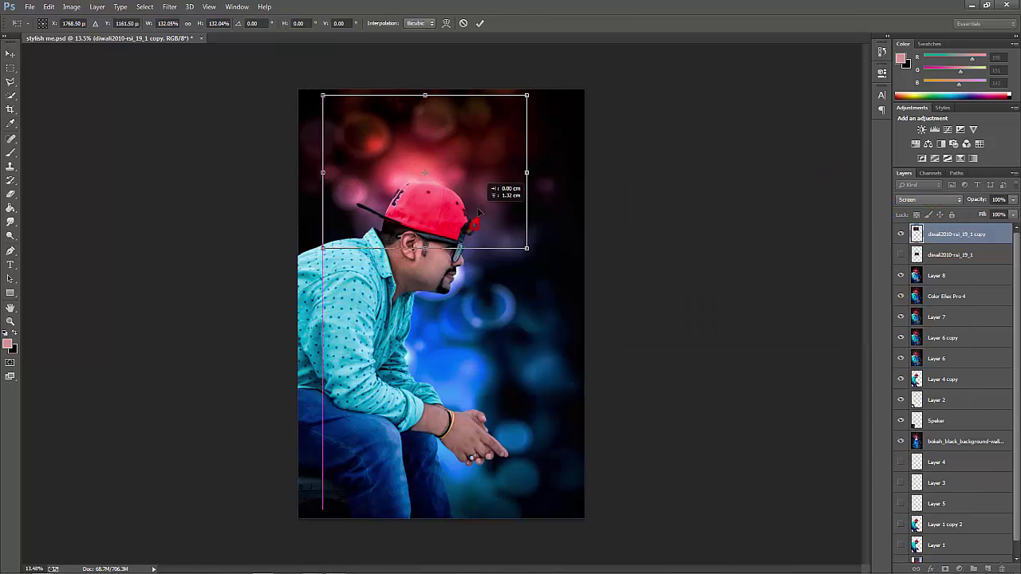
key("Return")
Shift the original firework hue to +175 cyan, blend it in Screen, and enlarge it over the body
left_click(900, 255)
left_click(949, 254)
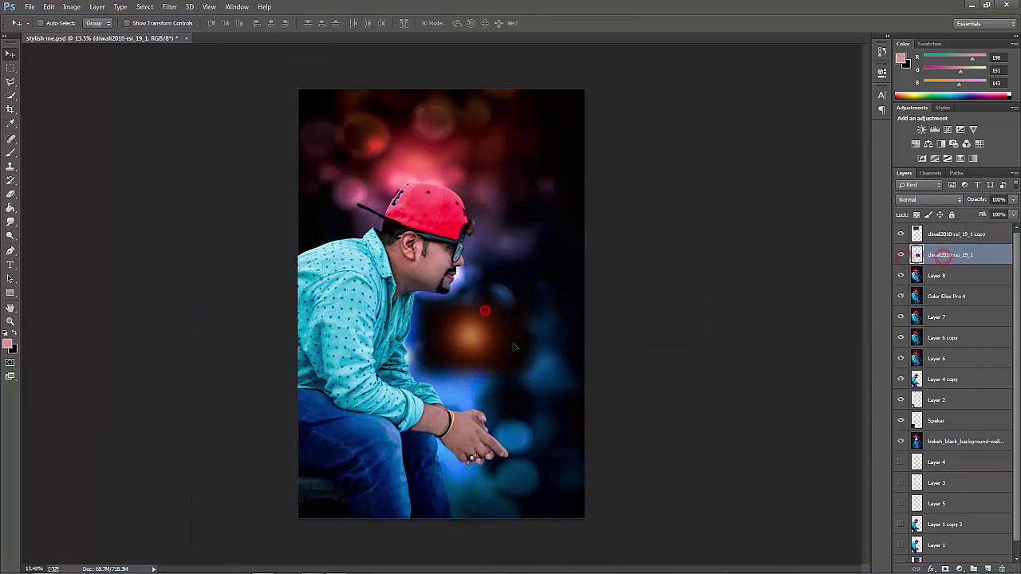
key("ctrl+u")
left_click_drag(718, 229, 770, 232)
left_click(835, 177)
left_click(929, 200)
left_click(925, 301)
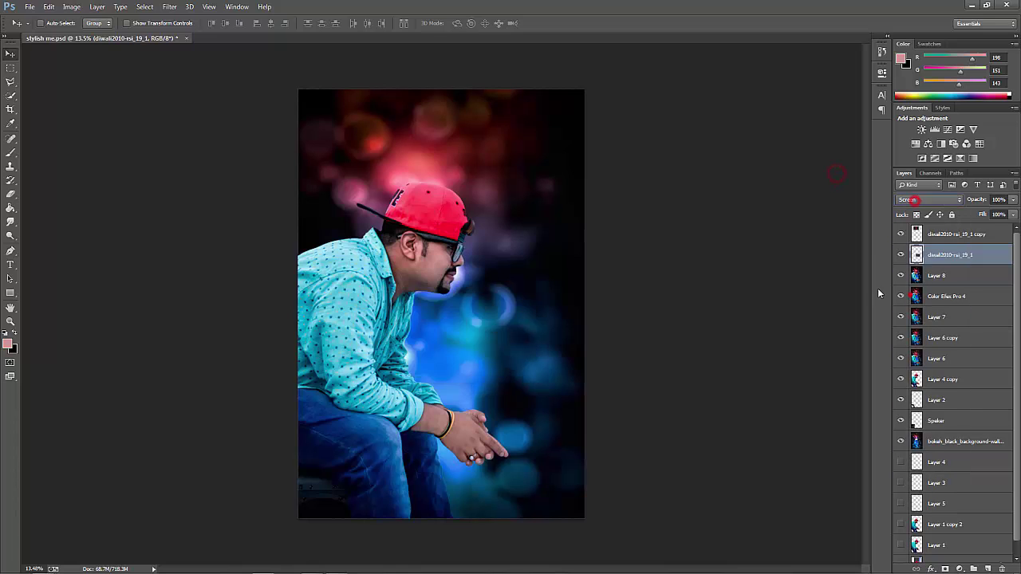
key("ctrl+t")
left_click_drag(527, 368, 473, 388)
key("Return")
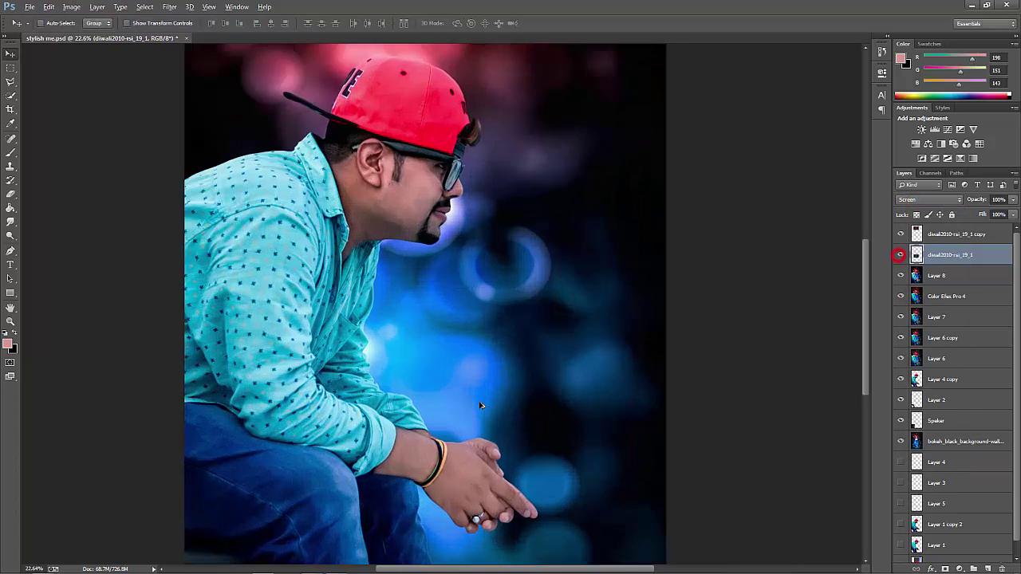
Stamp the visible layers, then reposition the top glow and shrink the red glow to about 82%
key("ctrl+shift+alt+e")
scroll(621, 273, "down", 1)
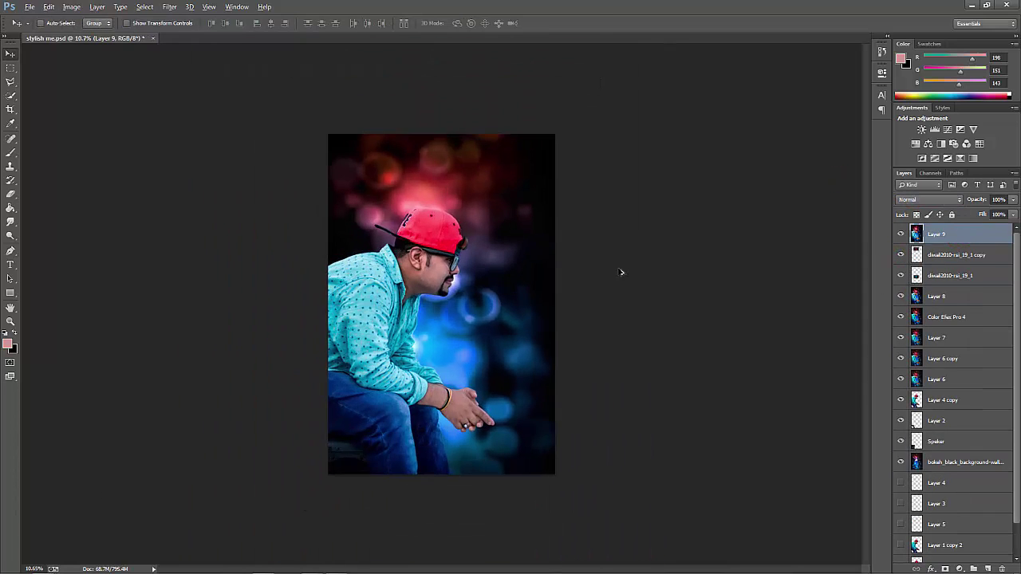
key("ctrl+t")
left_click_drag(510, 130, 523, 197)
scroll(558, 191, "up", 1)
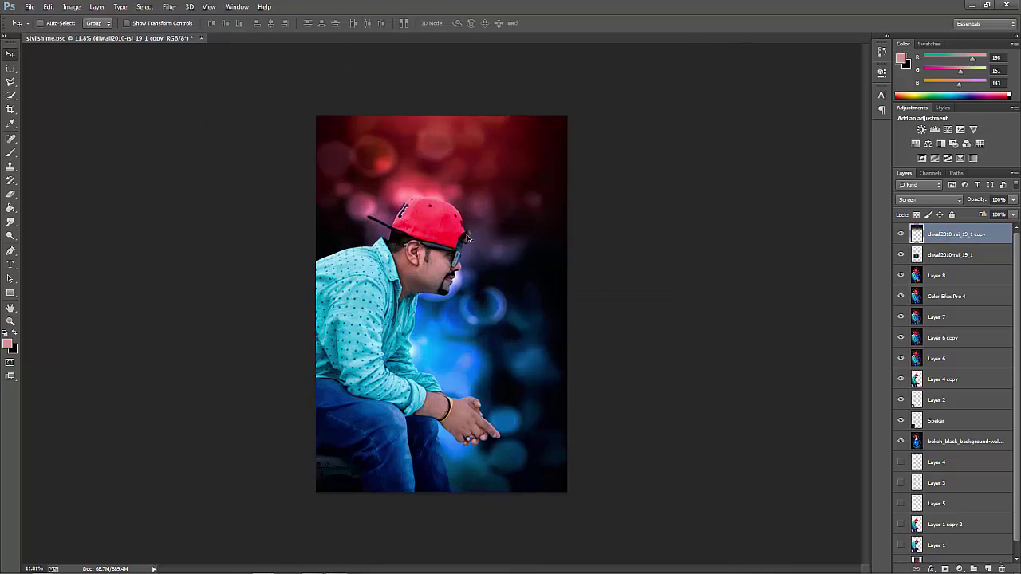
left_click_drag(687, 316, 578, 207)
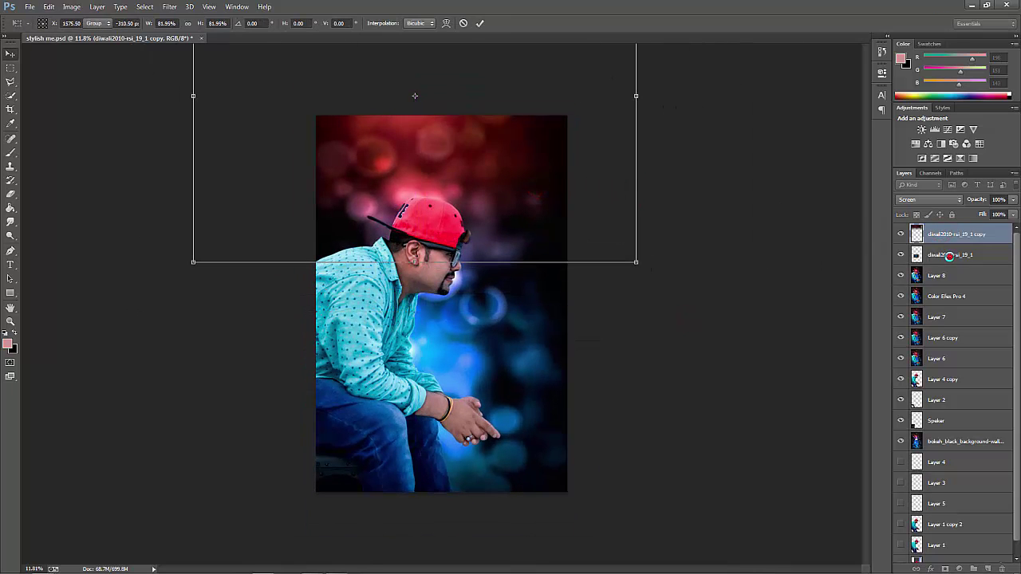
Enlarge the cyan glow to about 332%, commit the flare transforms, and stamp everything into Layer 9
left_click(948, 255)
key("ctrl+t")
left_click_drag(512, 284, 674, 403)
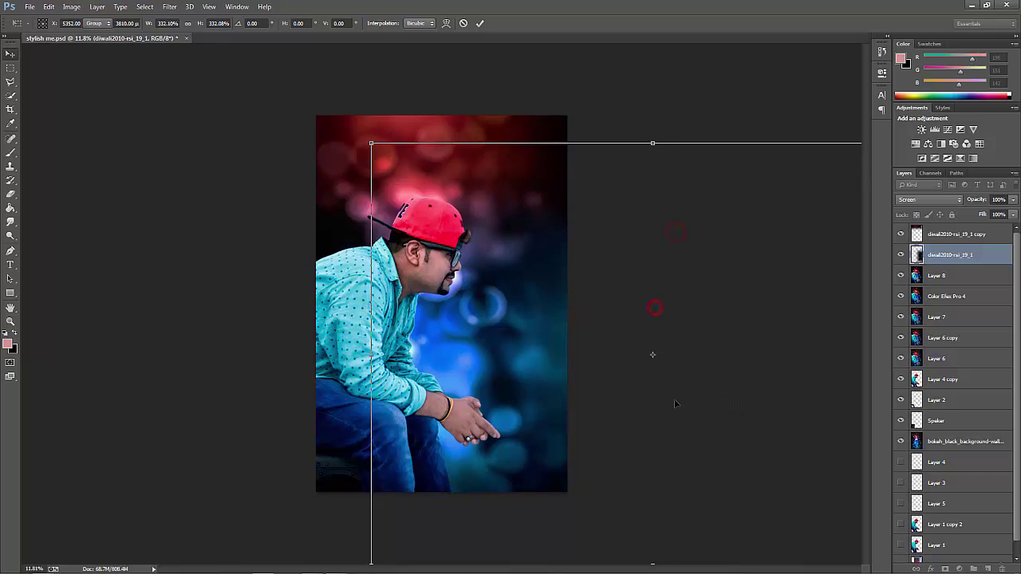
key("Escape")
left_click(948, 233)
key("ctrl+t")
key("Escape")
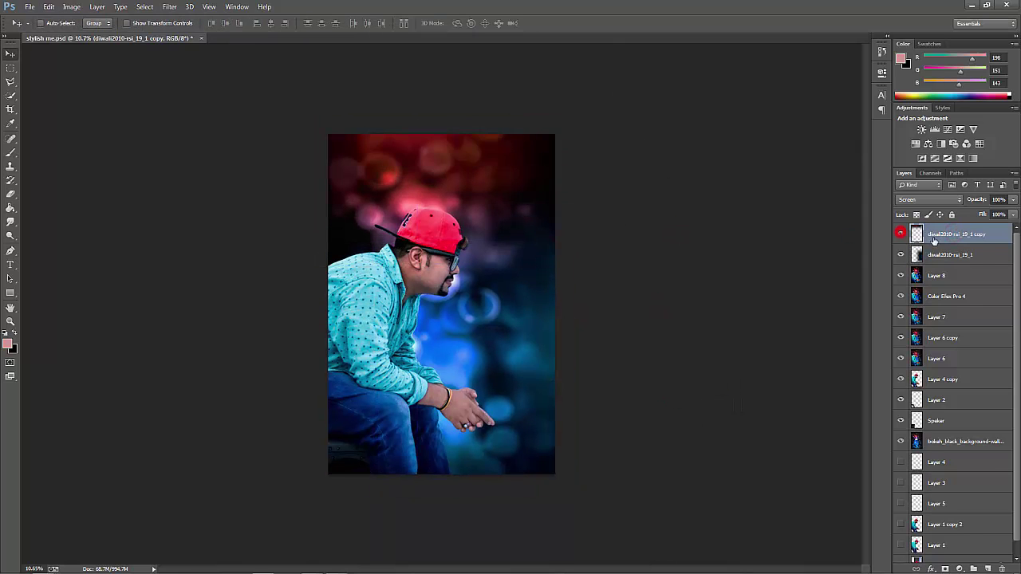
key("ctrl+shift+alt+e")
key("ctrl+plus")
key("ctrl+minus")
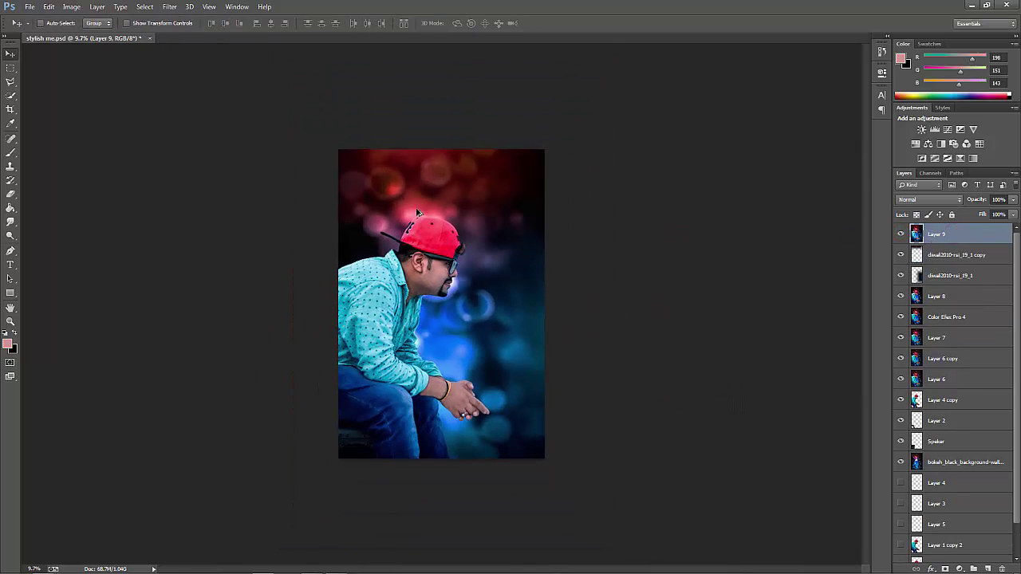
Camera Raw grade Layer 9 with Dehaze -8, red primary hue -13 and blue primary hue +18
left_click(209, 7)
left_click(172, 6)
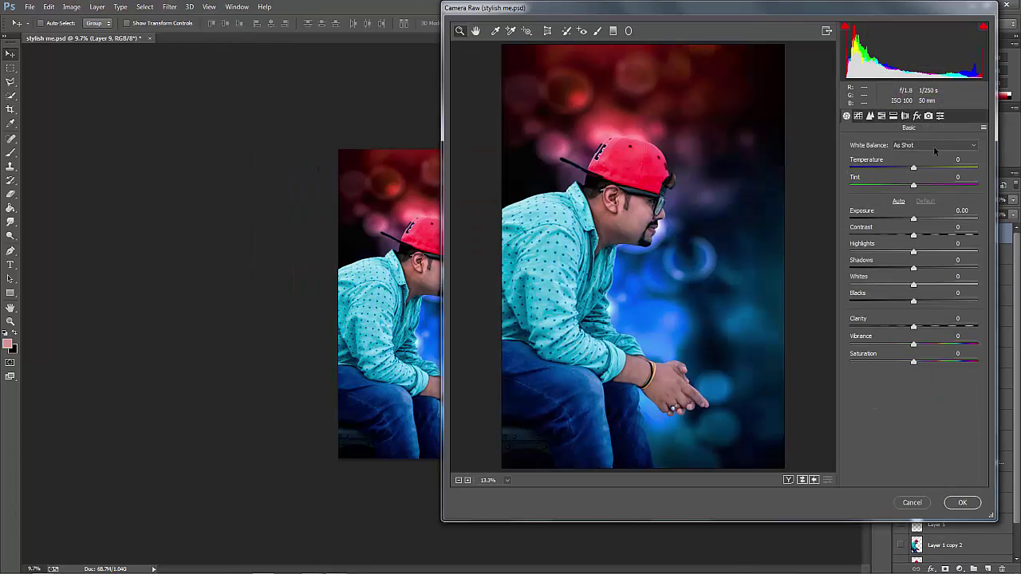
left_click(893, 116)
left_click(917, 115)
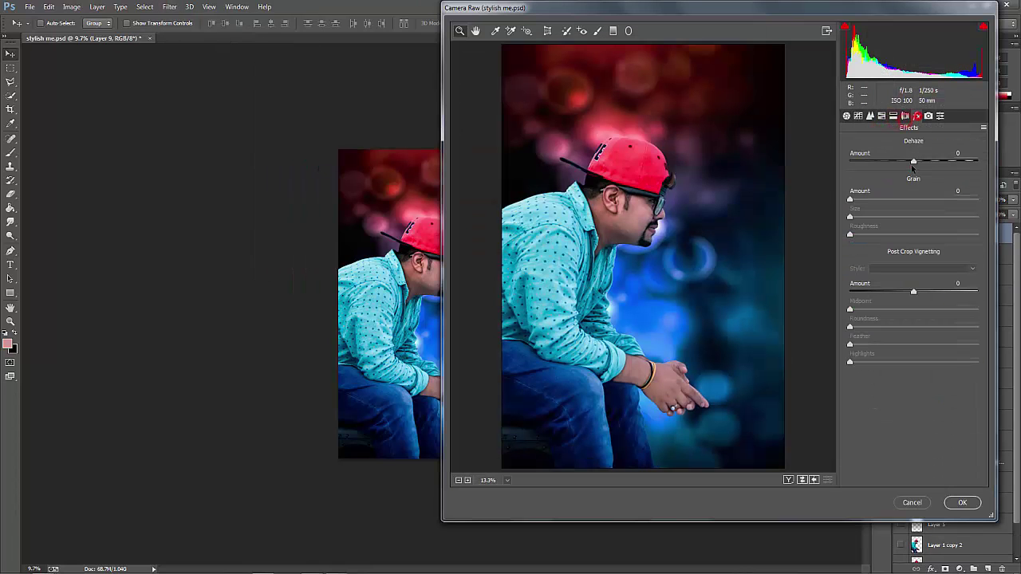
left_click(909, 162)
left_click_drag(909, 162, 907, 165)
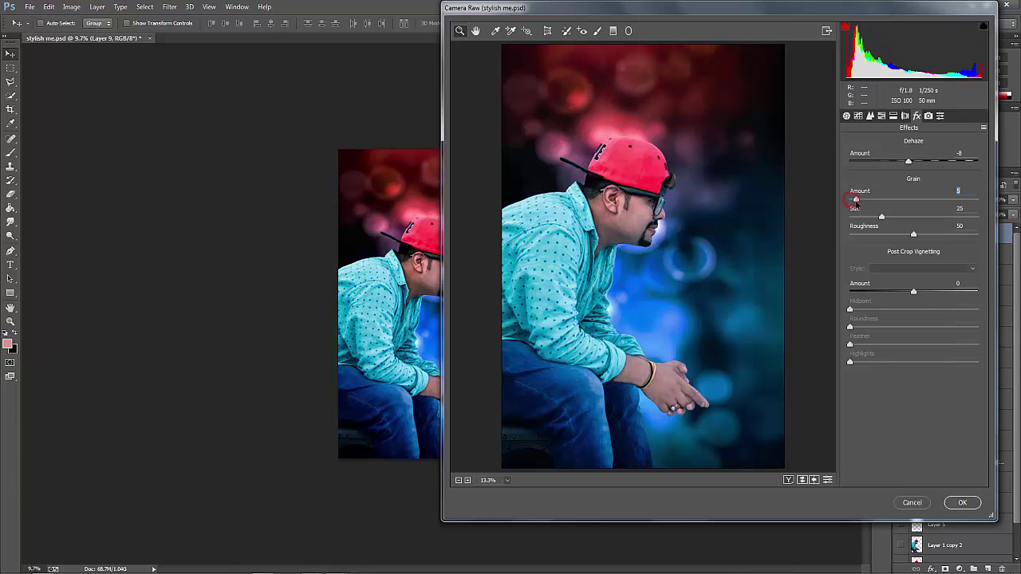
left_click(928, 116)
mouse_move(913, 217)
left_mouse_down()
mouse_move(863, 217)
mouse_move(904, 219)
left_mouse_up()
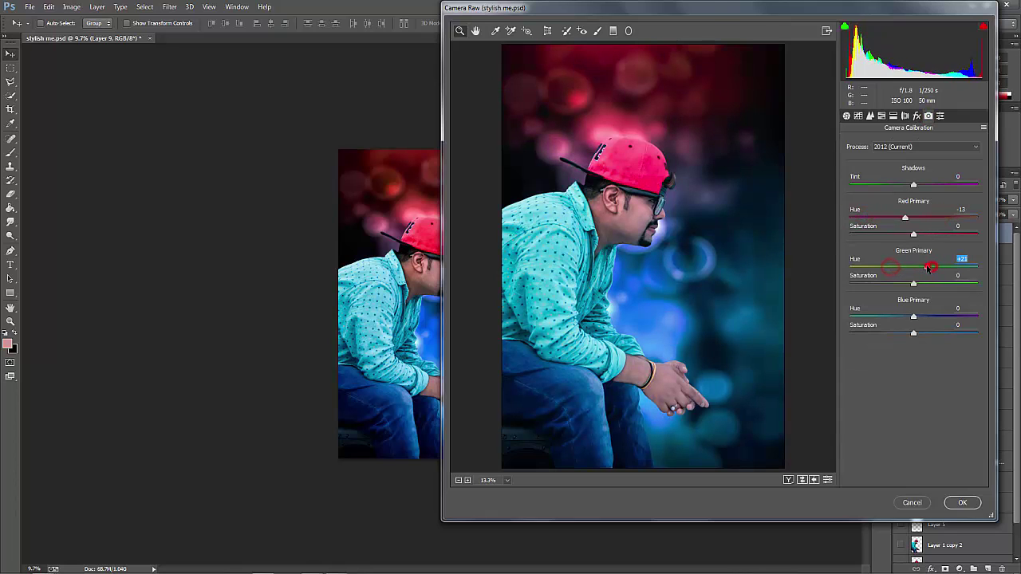
left_click_drag(899, 318, 929, 318)
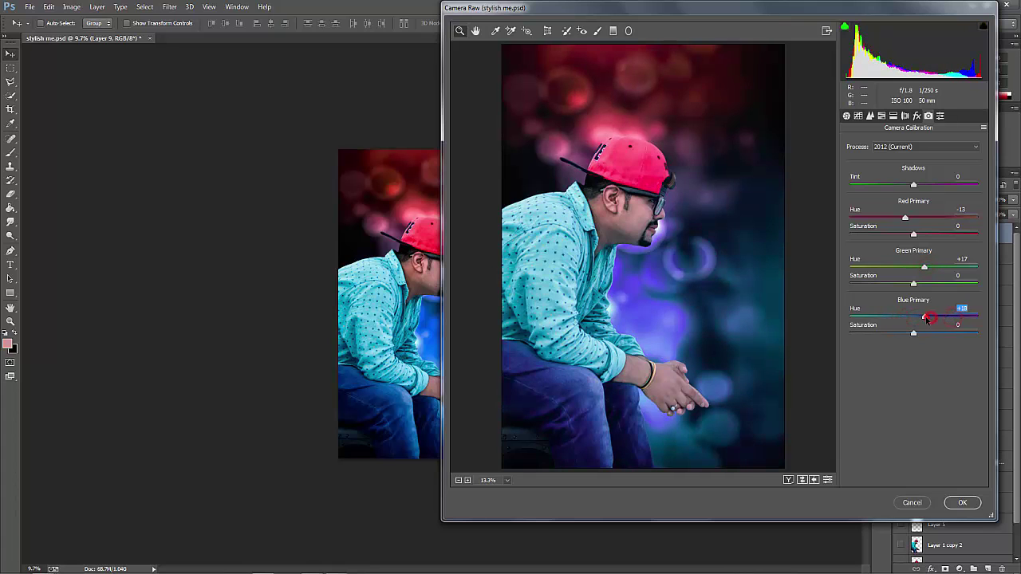
key("Return")
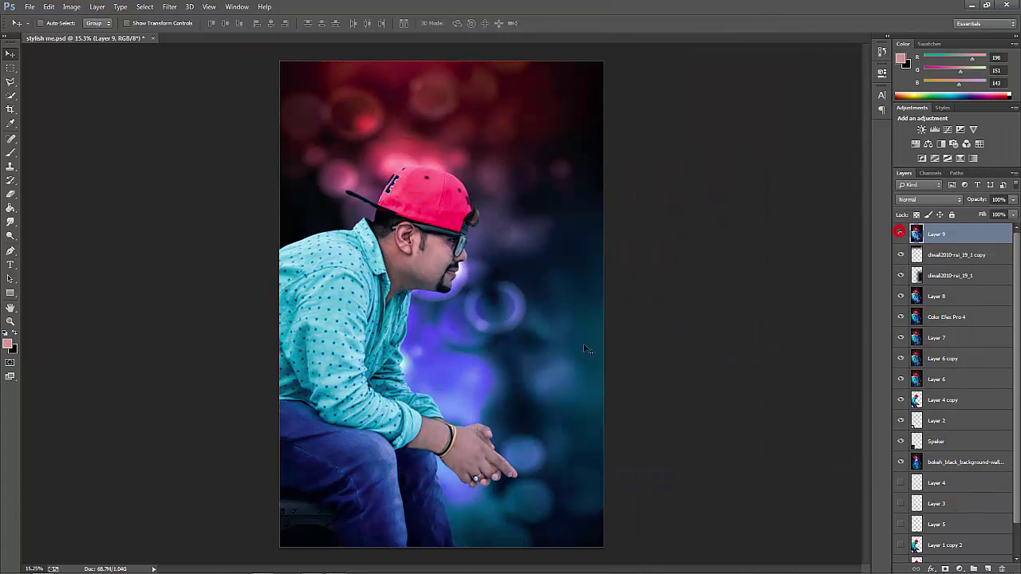
Add a Color Lookup adjustment layer at 29% opacity
scroll(583, 342, "up", 2)
left_click(959, 568)
left_click(941, 470)
scroll(809, 101, "down", 1)
scroll(812, 102, "down", 1)
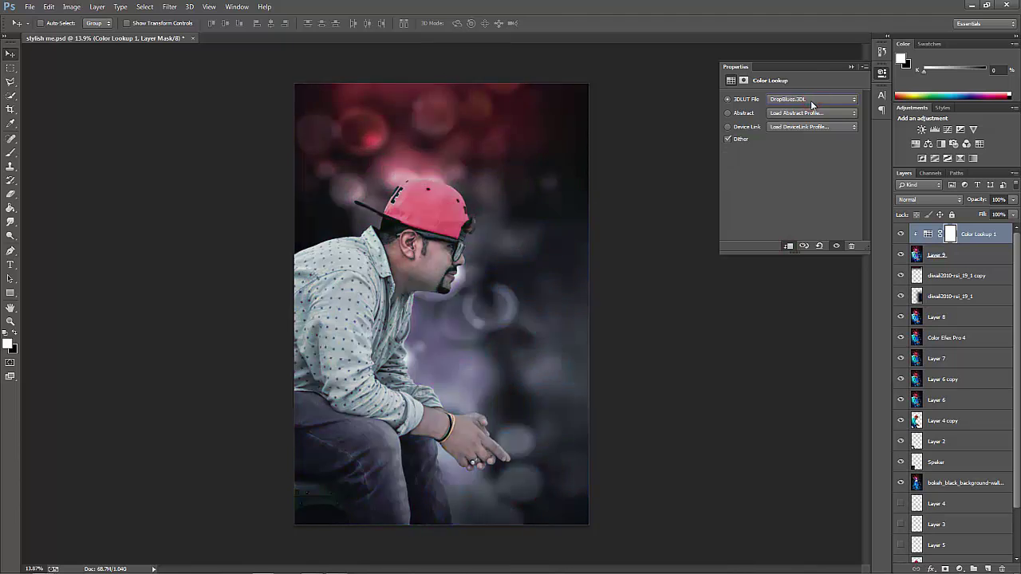
scroll(812, 102, "down", 1)
scroll(812, 104, "down", 1)
scroll(812, 104, "down", 2)
scroll(812, 104, "down", 2)
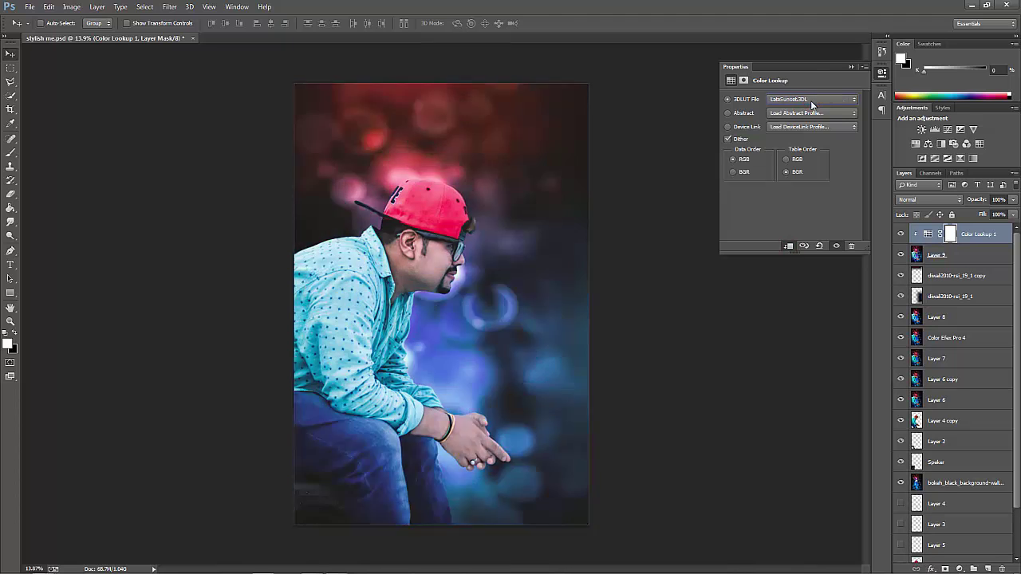
scroll(811, 105, "down", 2)
scroll(810, 111, "down", 1)
scroll(810, 112, "down", 2)
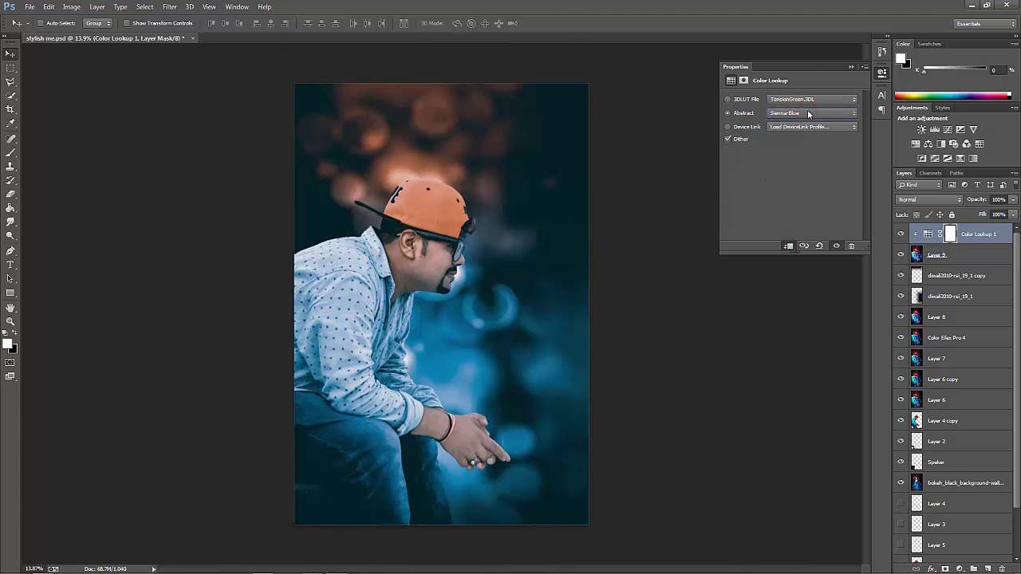
left_click(974, 202)
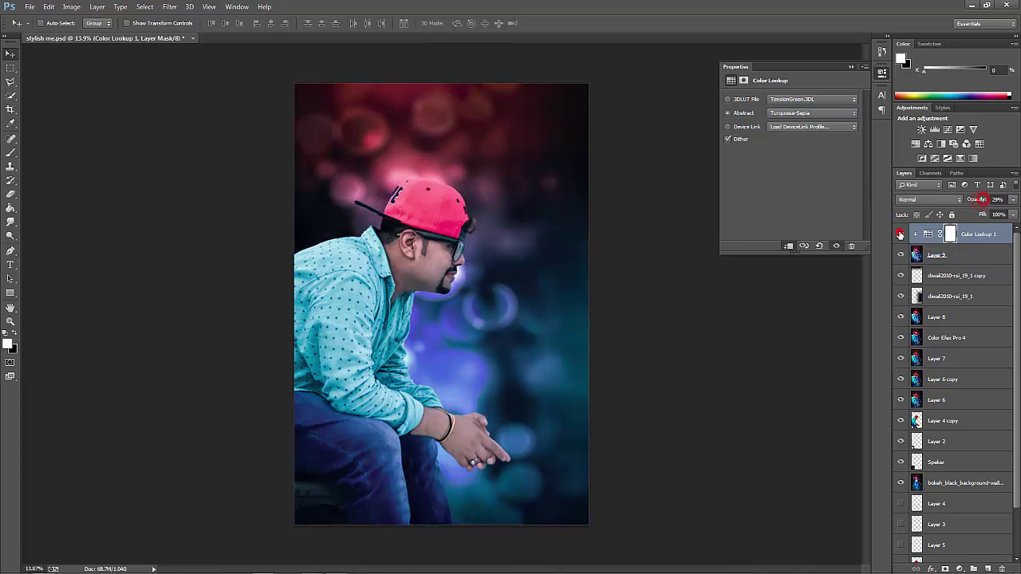
left_click(851, 66)
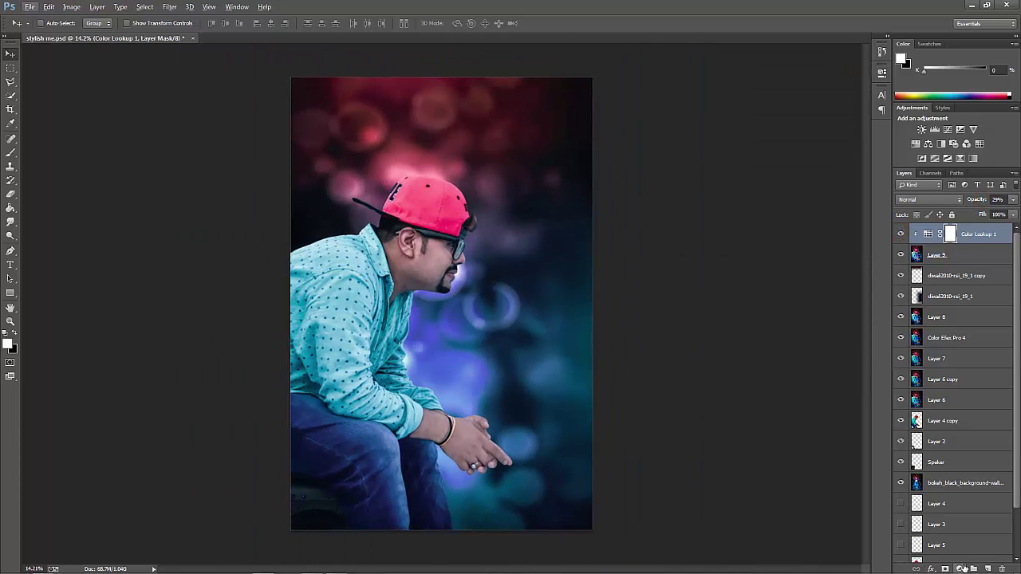
Add a Hue/Saturation layer with saturation +16 and a Color Balance layer
left_click(963, 568)
left_click(961, 435)
left_click_drag(790, 161, 801, 162)
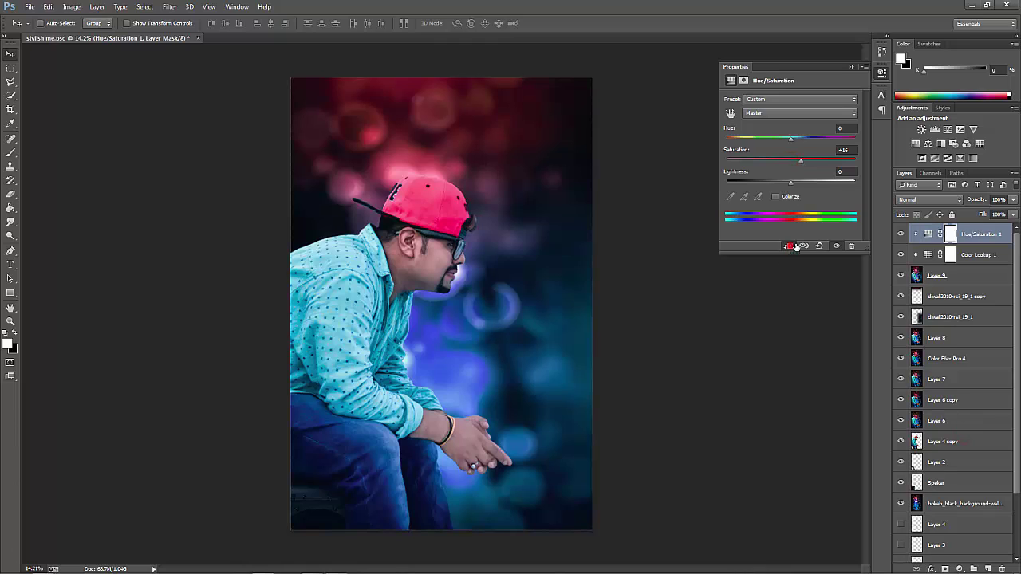
left_click(850, 66)
left_click(963, 568)
left_click(940, 451)
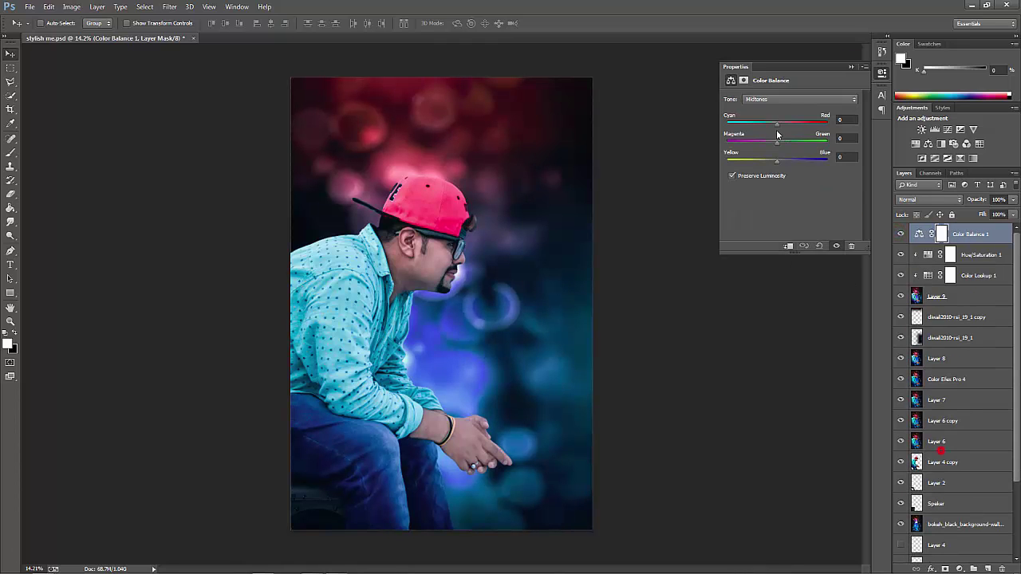
left_click(850, 66)
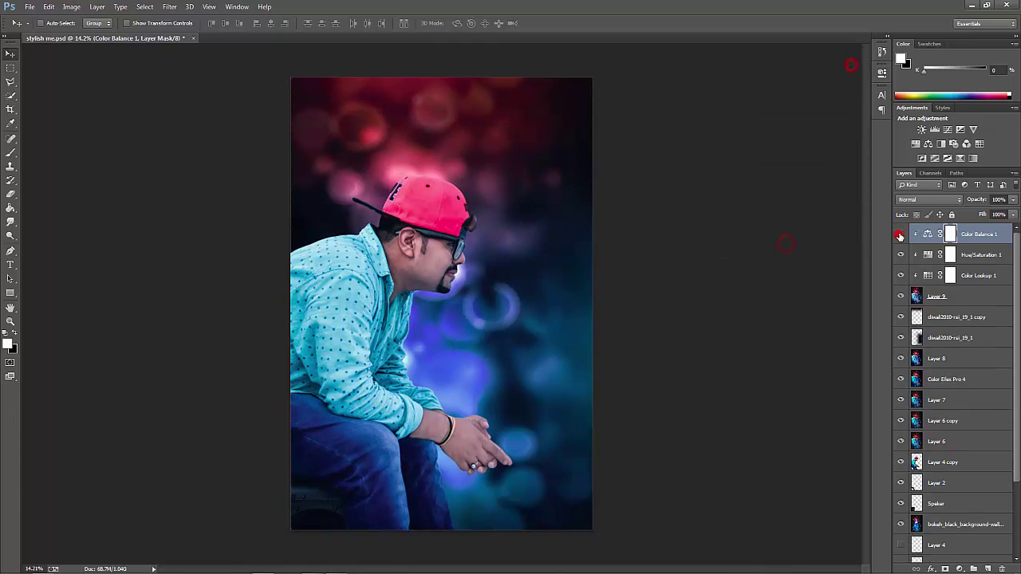
Add a Brightness/Contrast layer and a Curves layer with the black point nudged to deepen shadows
left_click(963, 568)
left_click(963, 371)
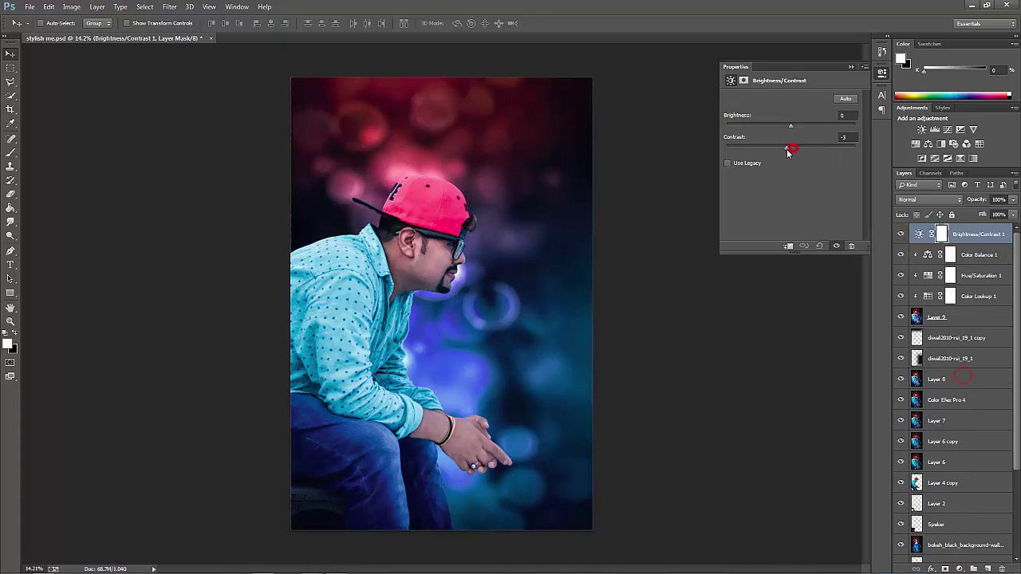
left_click(850, 66)
left_click(963, 568)
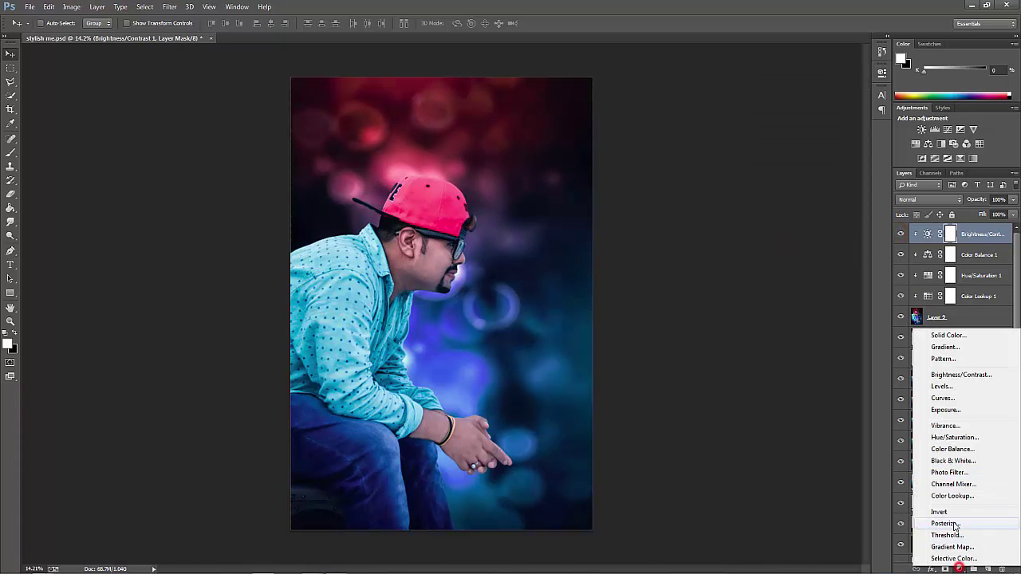
left_click(955, 399)
left_click_drag(749, 227, 752, 223)
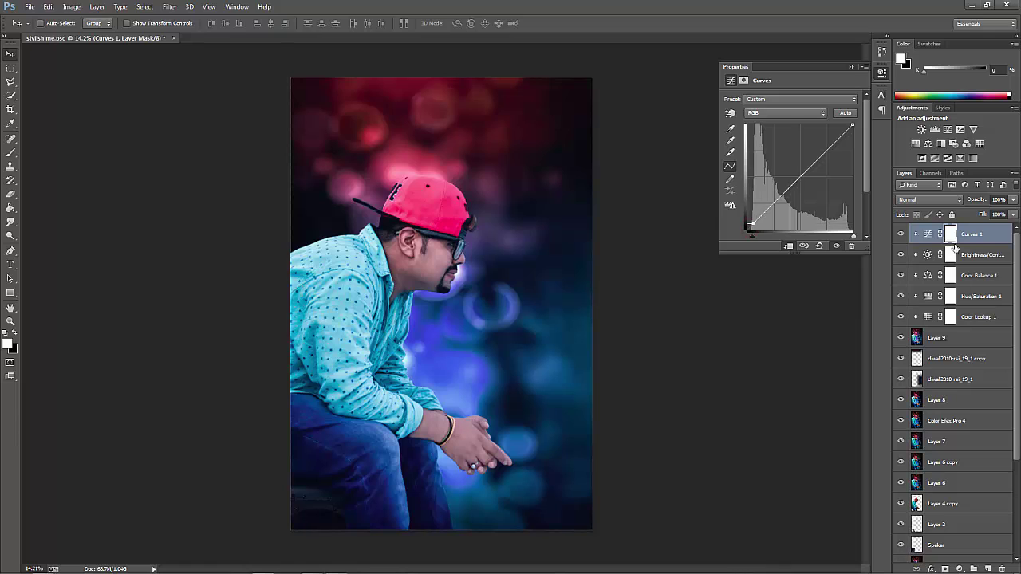
left_click(850, 66)
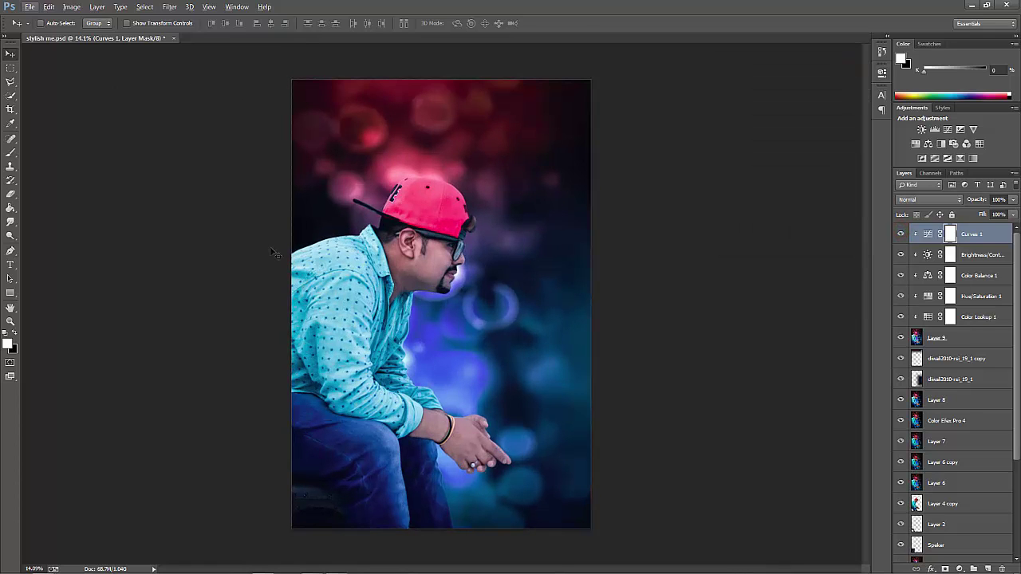
Stamp visible layers into Layer 10 and type a white 'Designed by' credit line
key("ctrl+shift+alt+e")
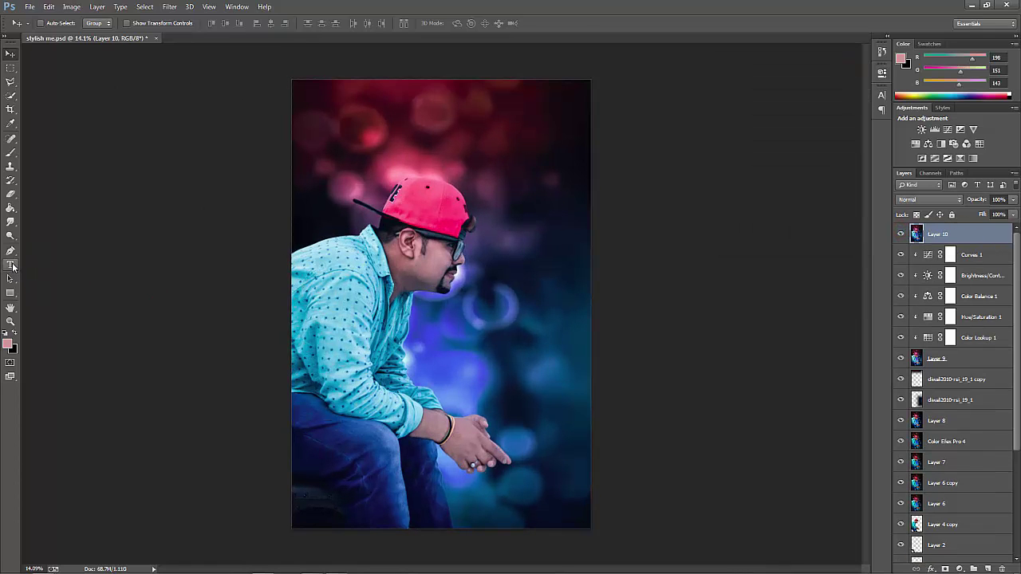
key("t")
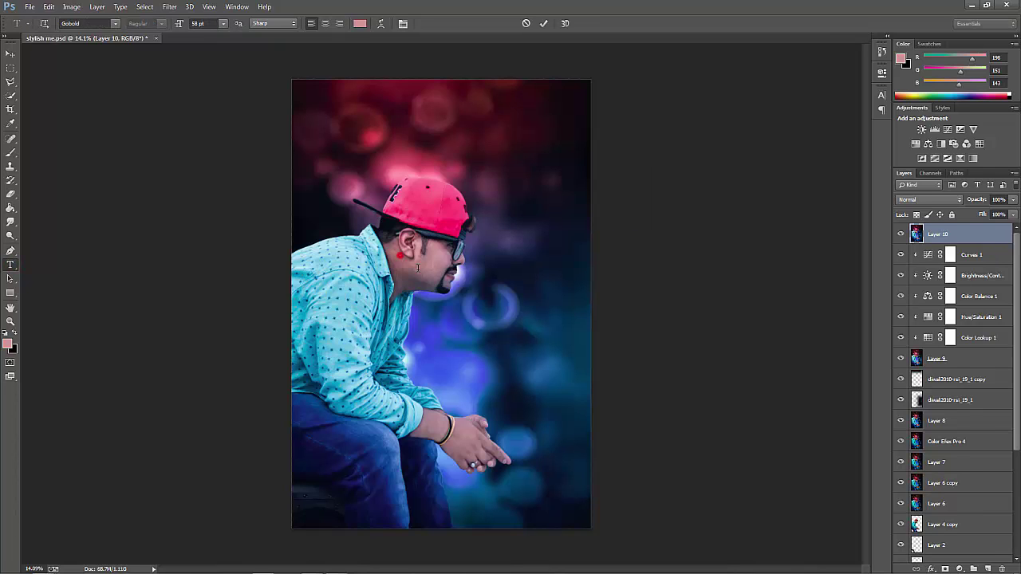
left_click(97, 26)
type("Trebuchet MS")
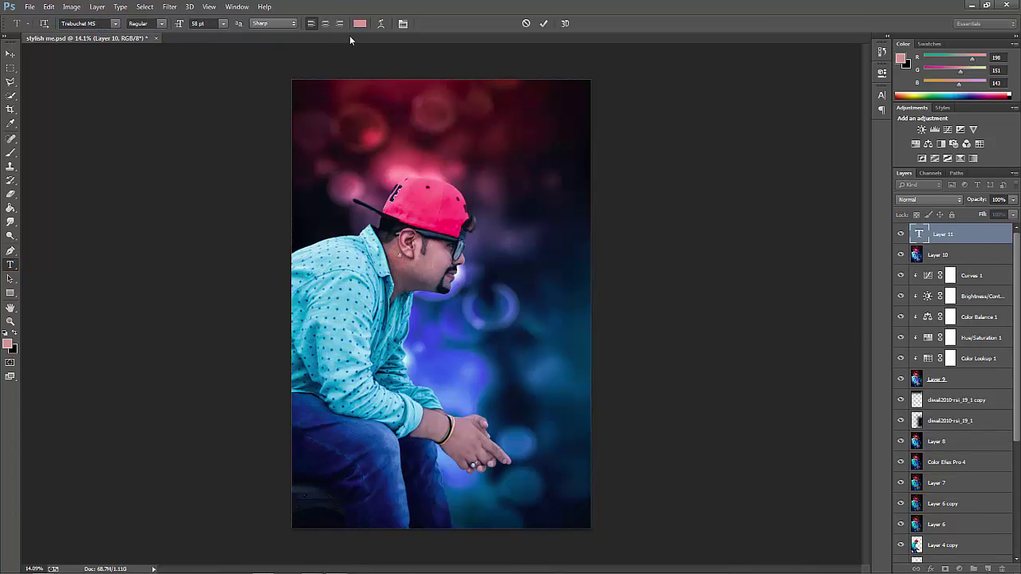
left_click(359, 23)
left_click(716, 206)
left_click(897, 164)
type("DESIGNED BY HUSSAIN EDITOGR")
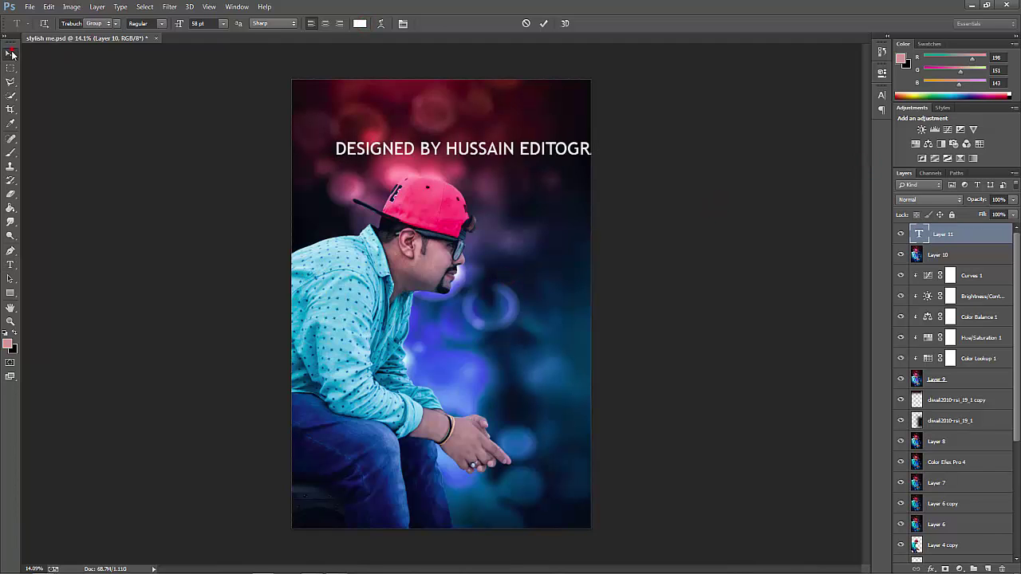
left_click(11, 53)
Move the credit text to the top edge and widen its tracking to 520
left_click_drag(633, 159, 634, 104)
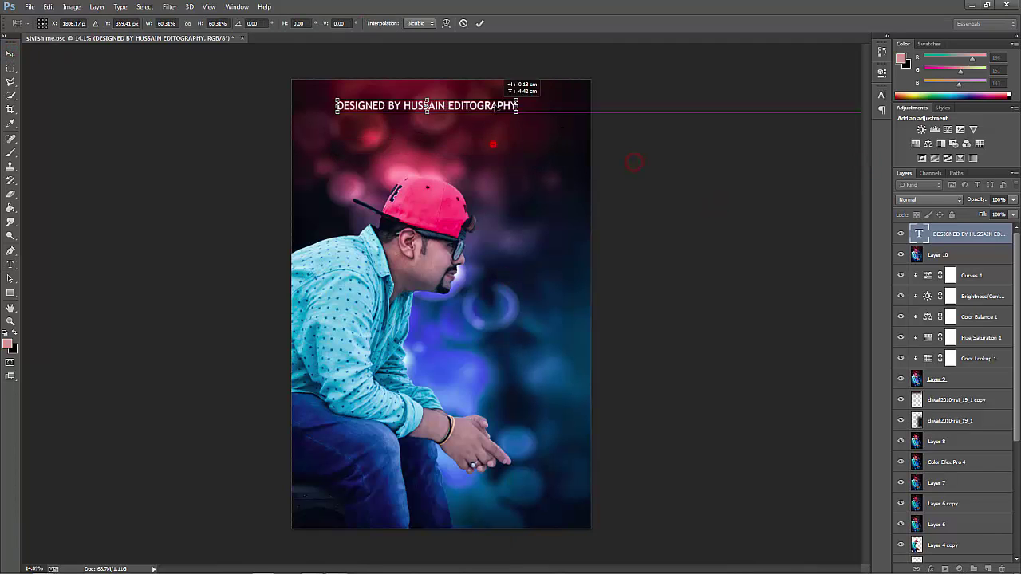
key("ctrl+t")
left_click(882, 95)
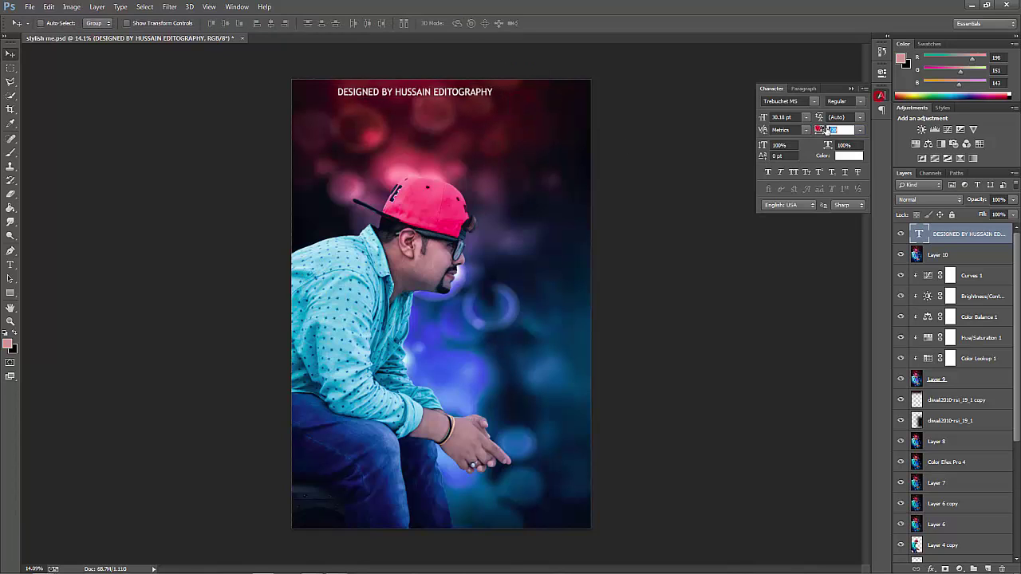
left_click_drag(819, 129, 857, 129)
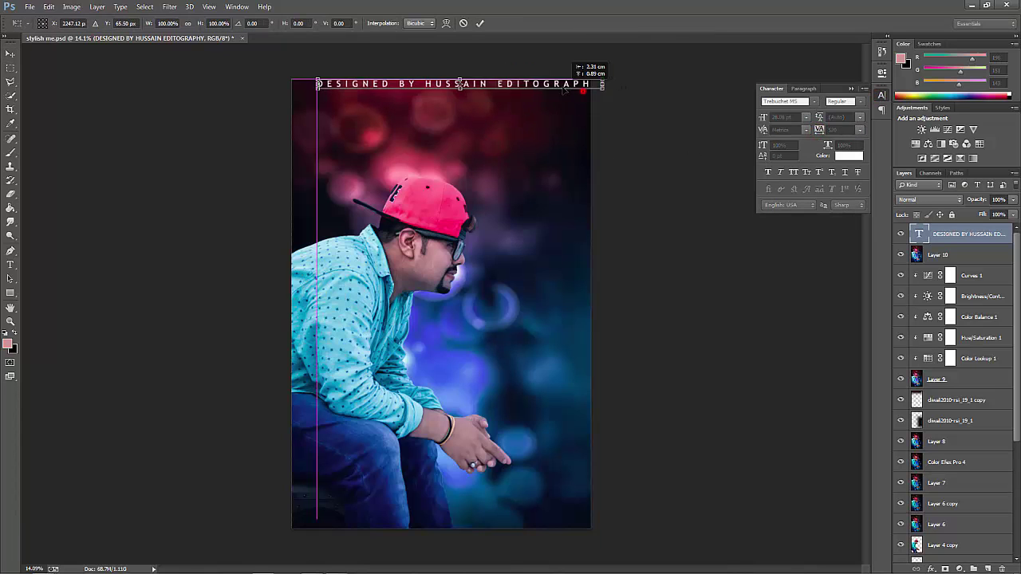
left_click_drag(596, 92, 556, 93)
key("Return")
scroll(557, 94, "down", 1)
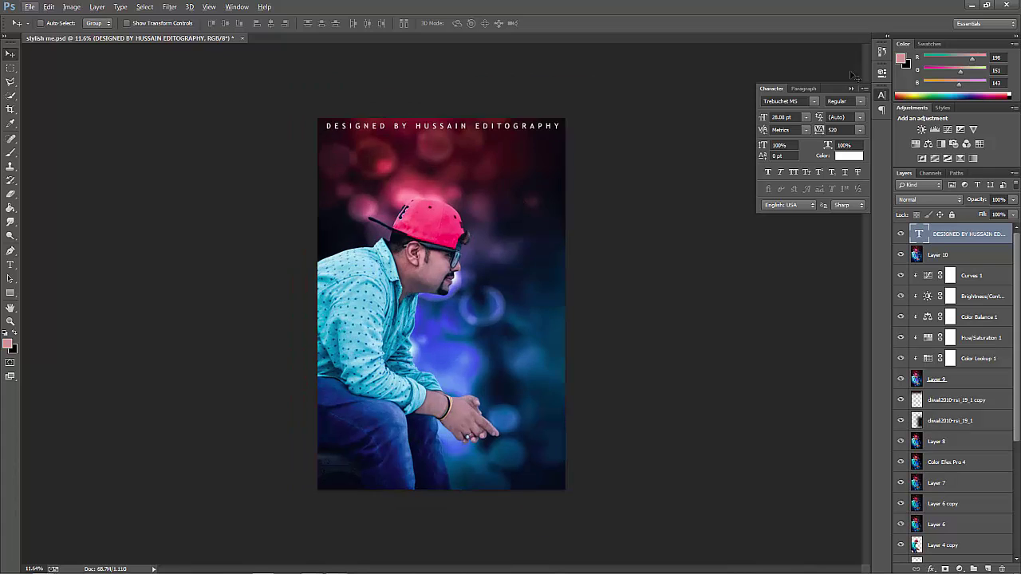
left_click(850, 89)
Add an 'AWESOMENESS' text layer with tightened letter tracking
key("t")
left_click(352, 203)
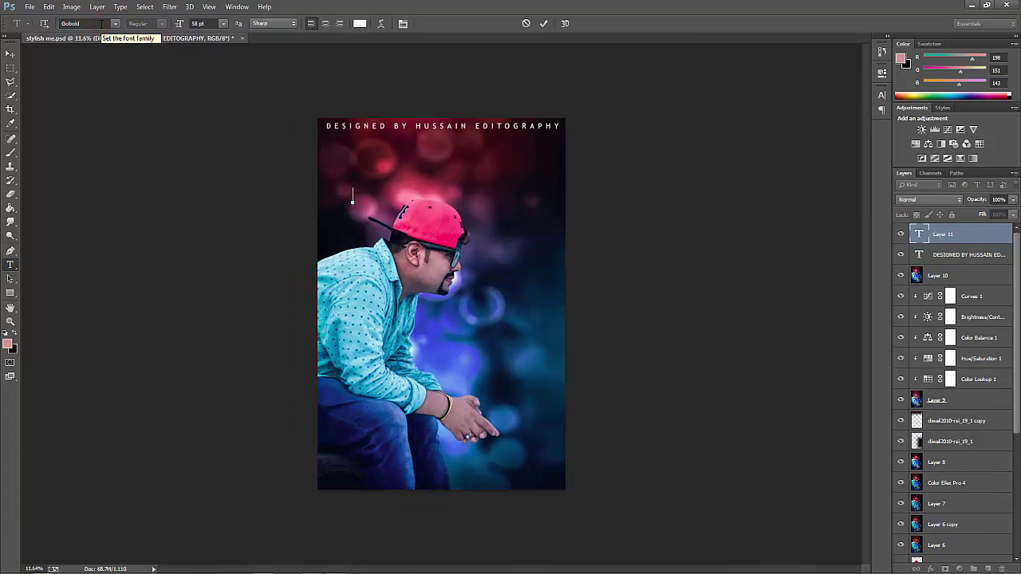
type("AW")
key("ctrl+a")
left_click(881, 95)
left_click(859, 128)
left_click(852, 214)
left_click(852, 90)
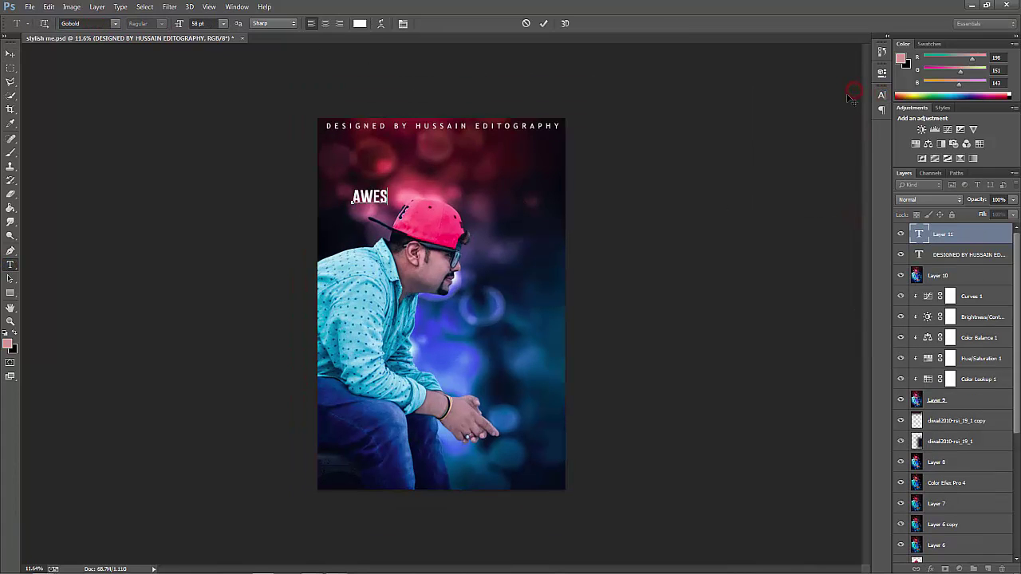
key("ctrl+Return")
Scale the AWESOMENESS title to about 201% and place it just below the credit line
key("ctrl+t")
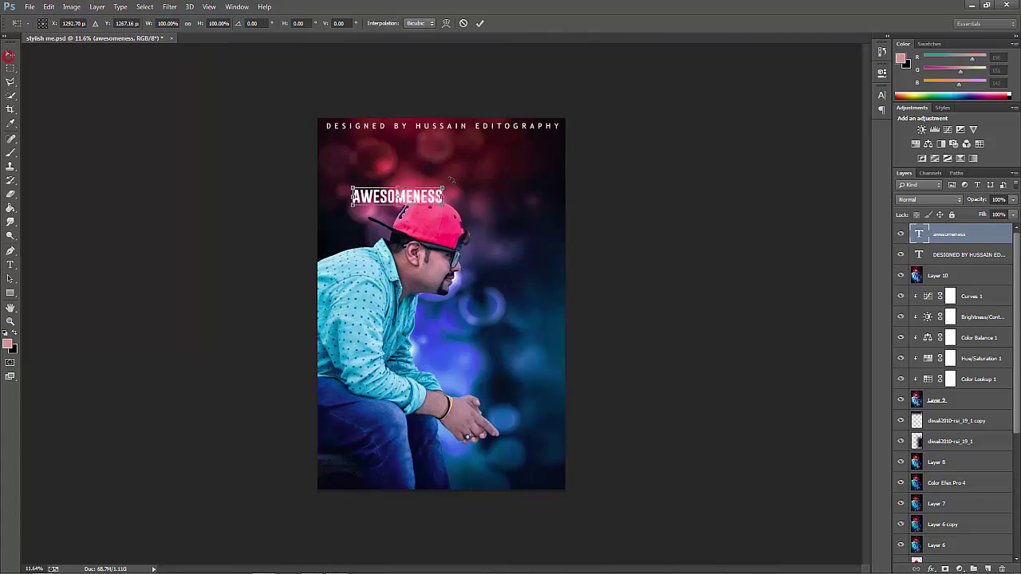
left_click_drag(442, 189, 536, 149)
key("Return")
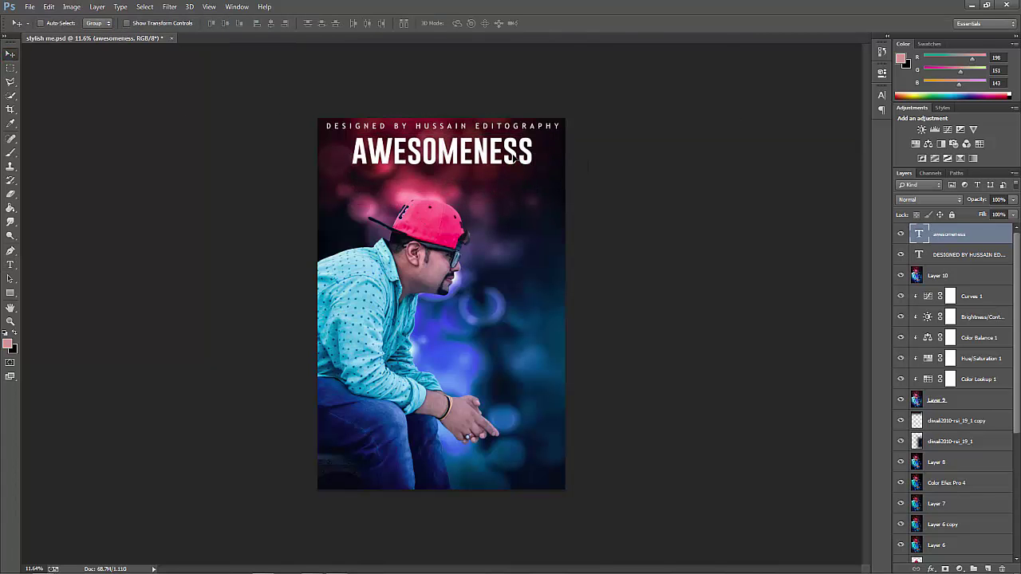